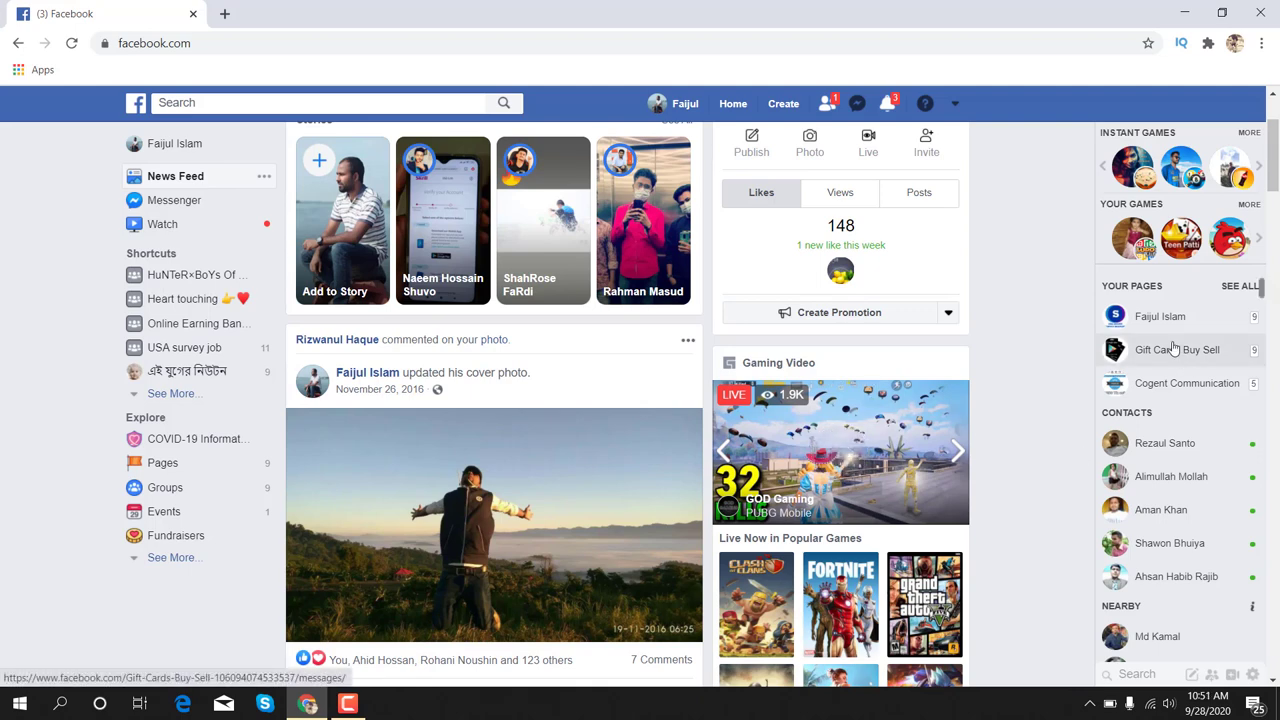
# Step: Open the survey-help page from the list of own pages and go to its page view
pyautogui.click(1147, 324)
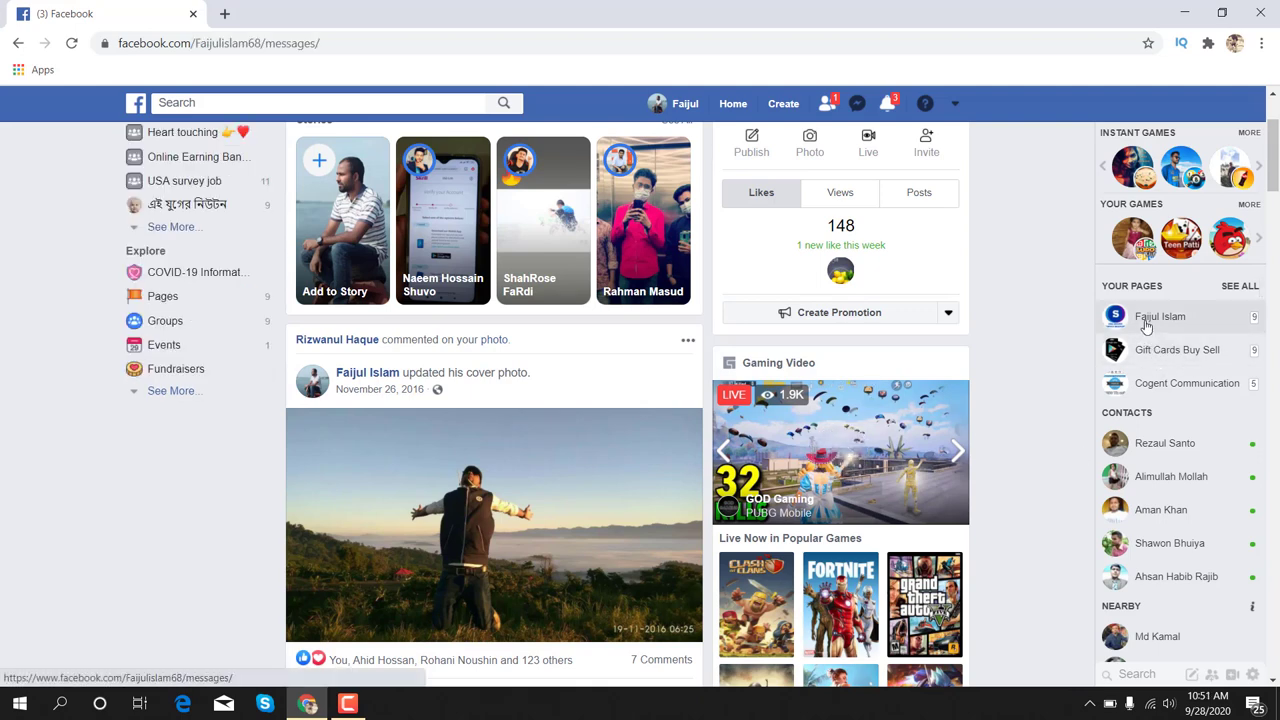
pyautogui.moveTo(1147, 324)
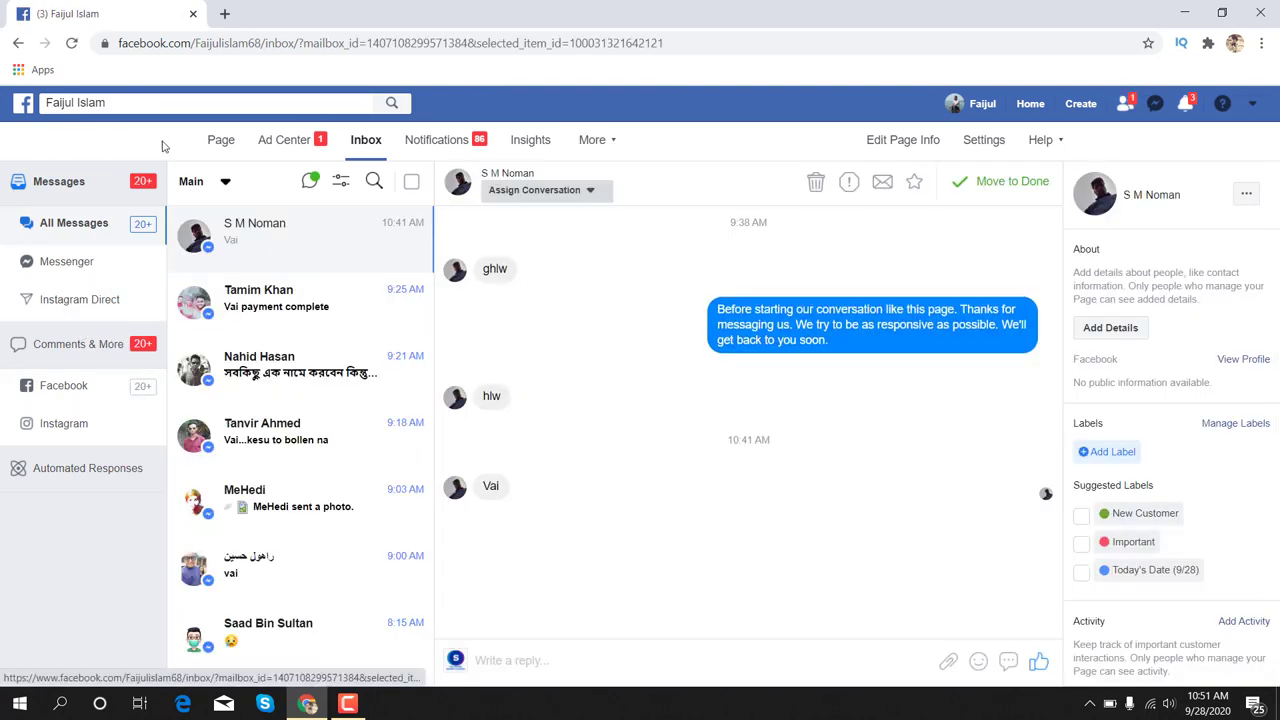
pyautogui.click(213, 145)
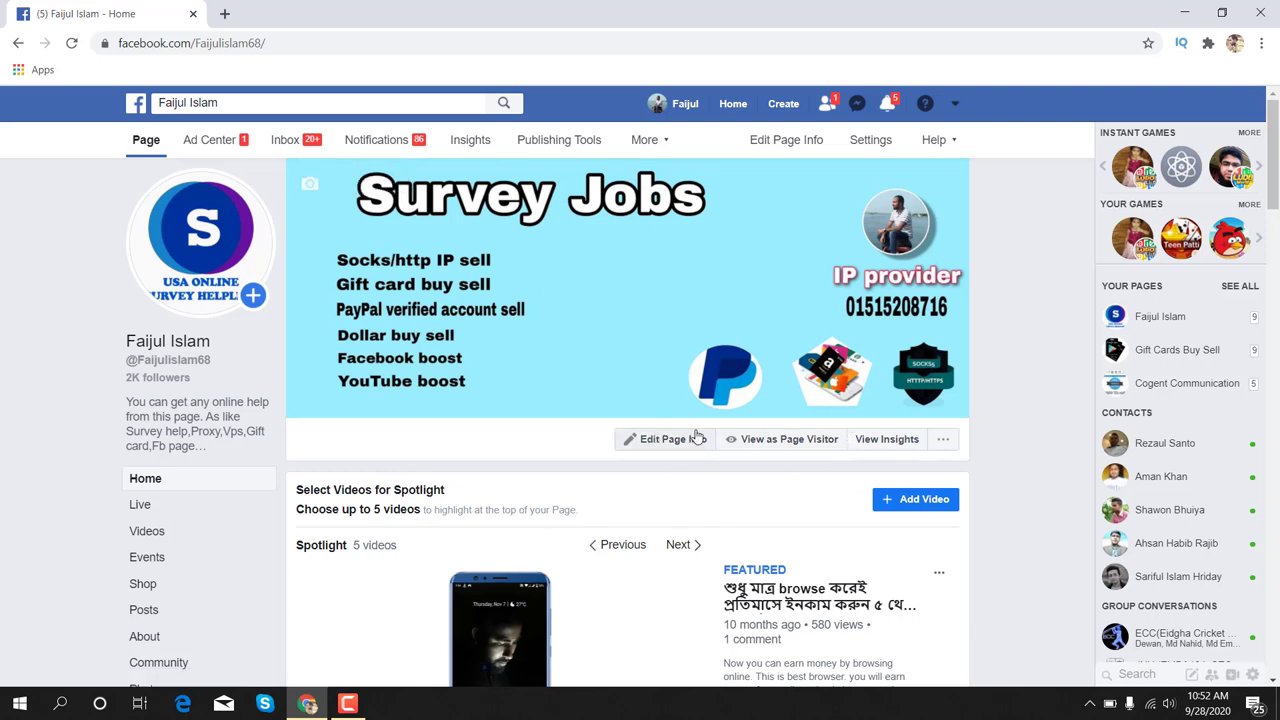
# Step: Open the Boost Post settings for the page's survey video post, and cancel the ad without saving a draft
pyautogui.scroll(-2, 697, 450)
pyautogui.scroll(-6, 699, 456)
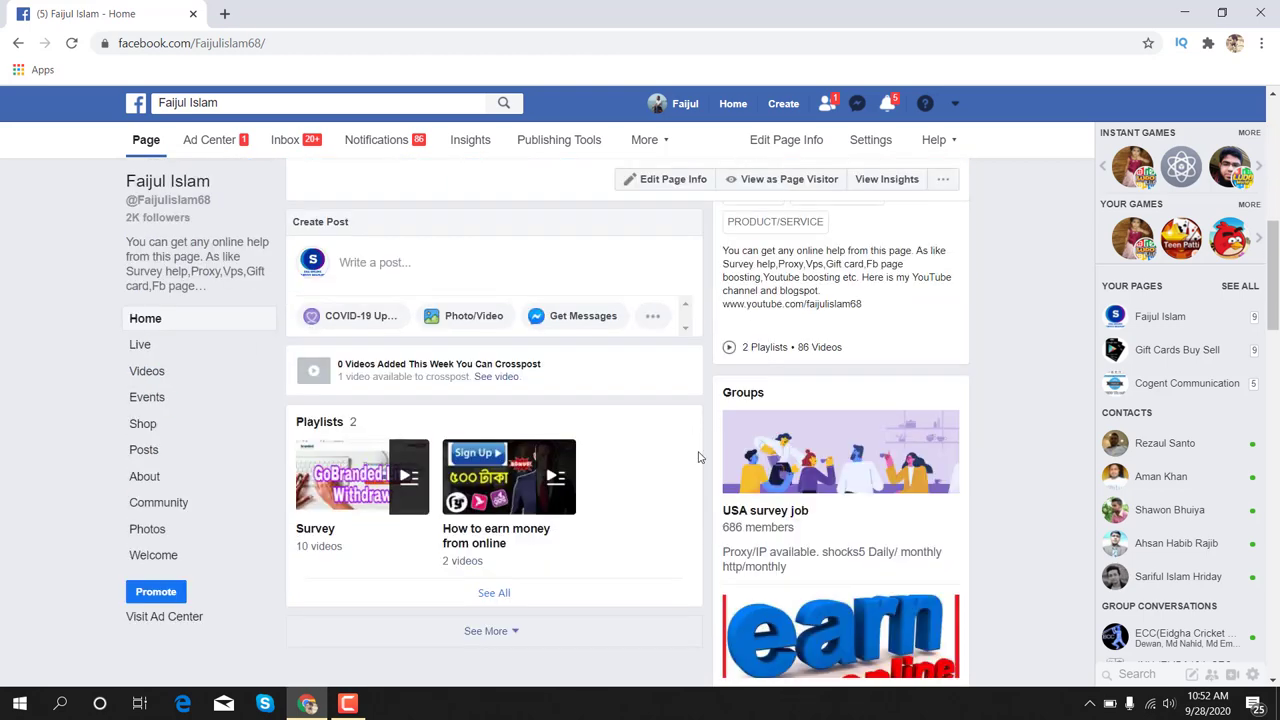
pyautogui.scroll(-15, 699, 457)
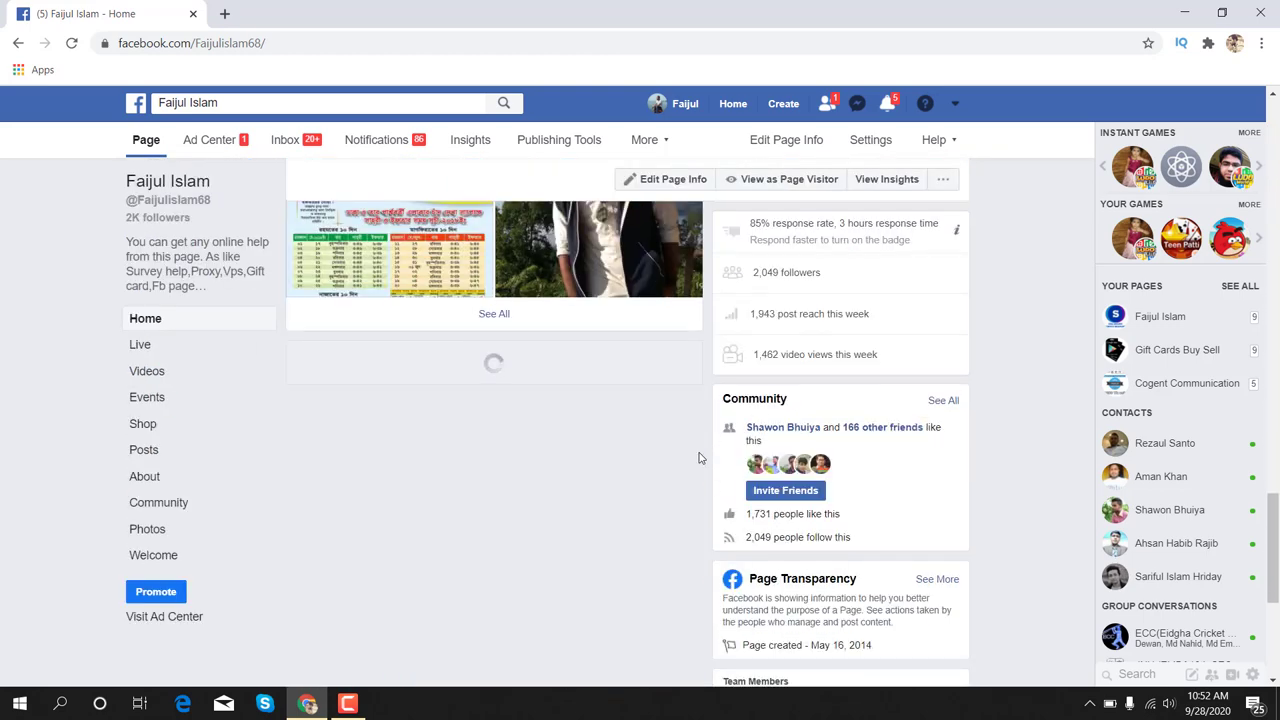
pyautogui.scroll(-5, 699, 457)
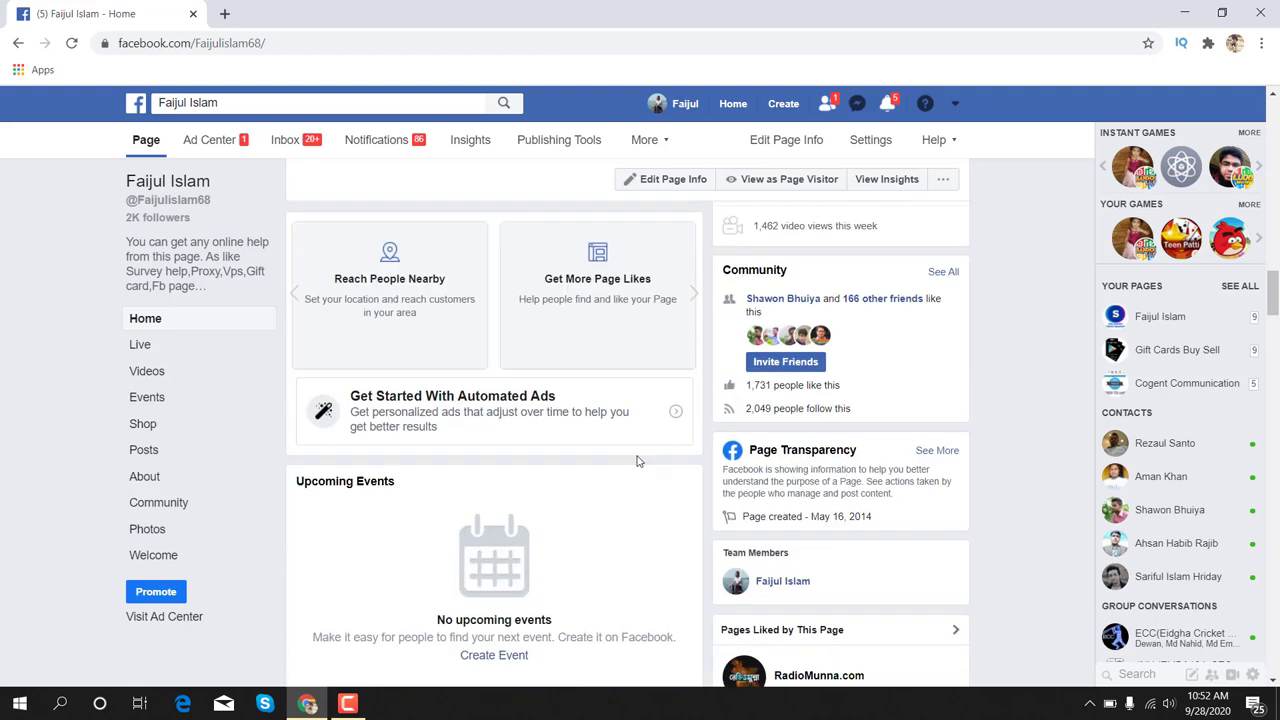
pyautogui.scroll(-3, 634, 460)
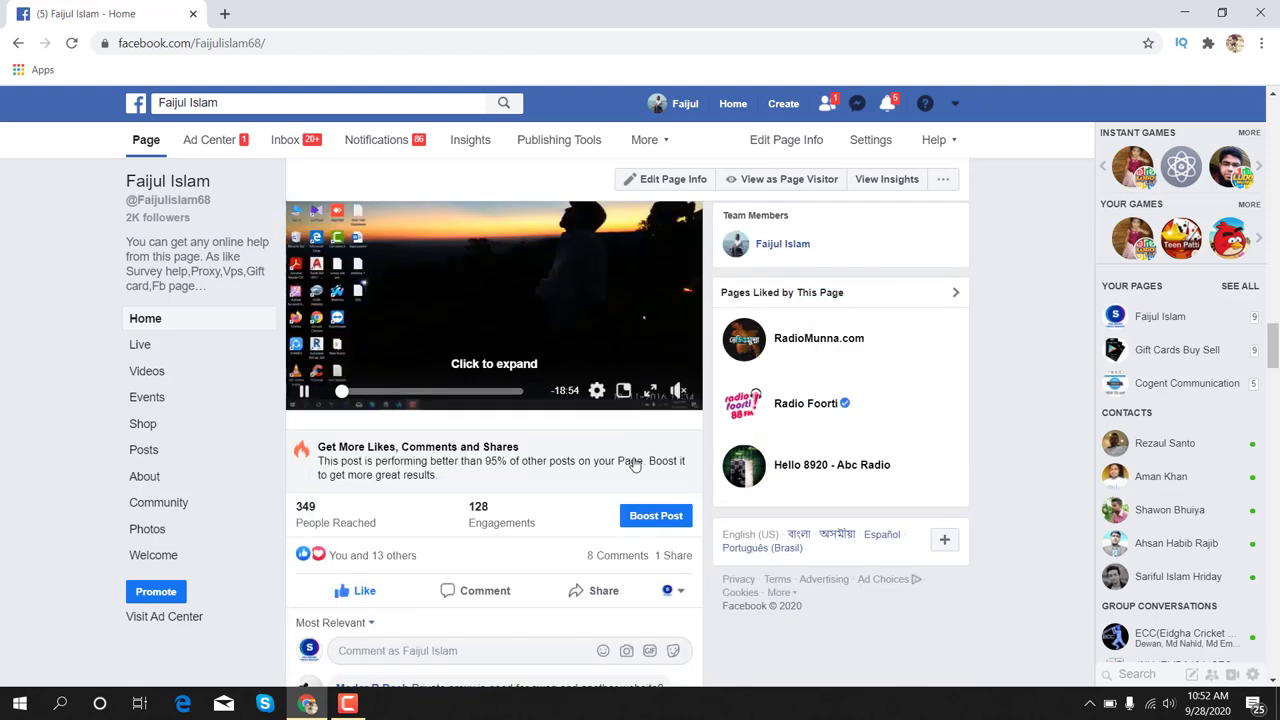
pyautogui.scroll(2, 548, 294)
pyautogui.moveTo(452, 380)
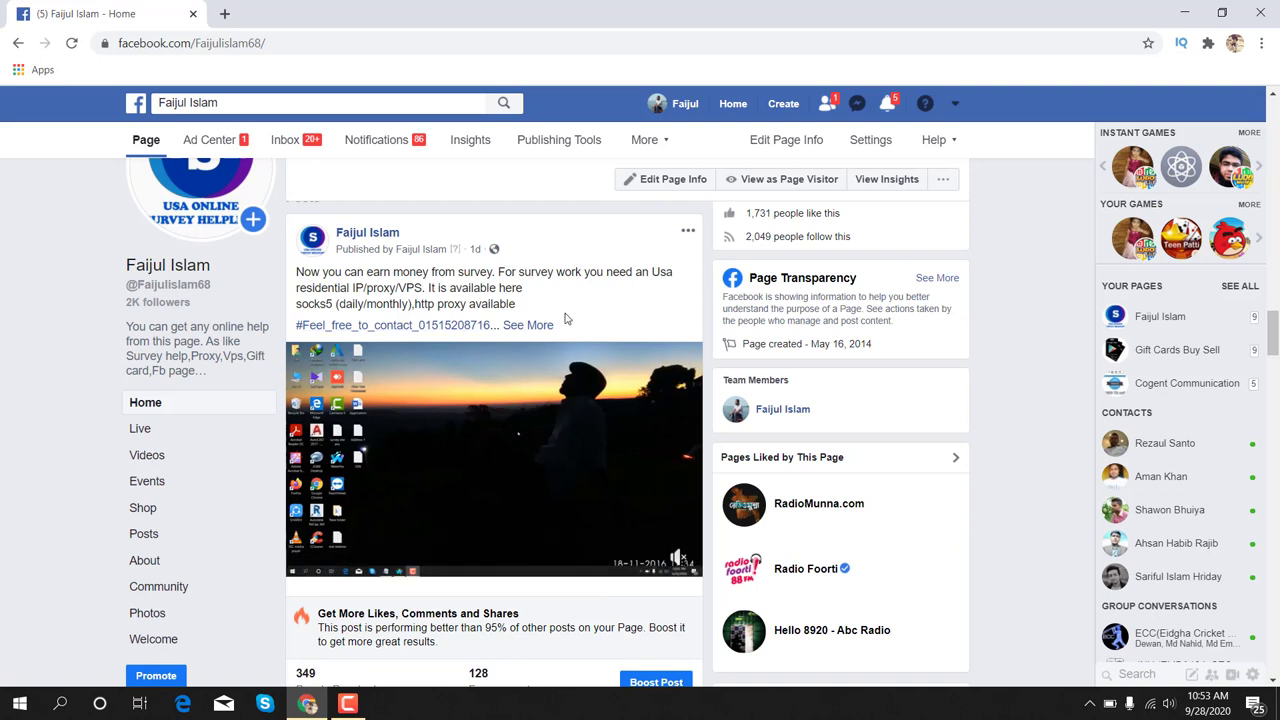
pyautogui.scroll(-2, 564, 318)
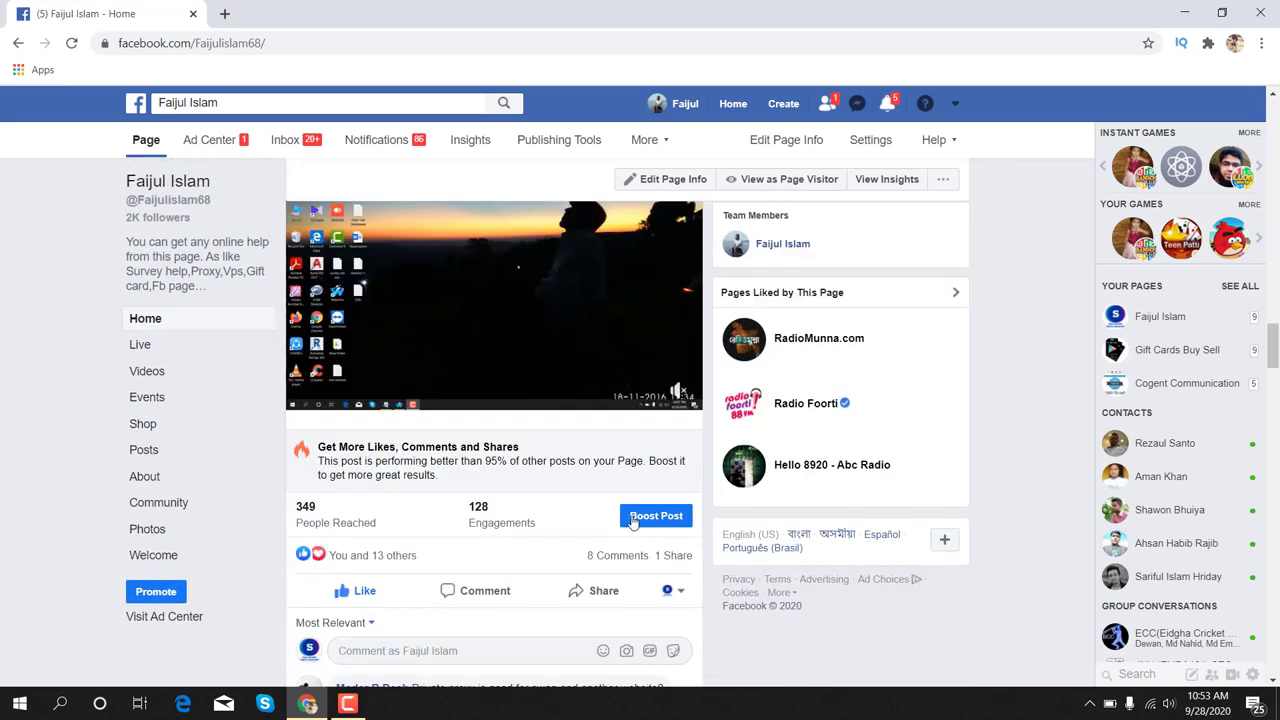
pyautogui.click(648, 516)
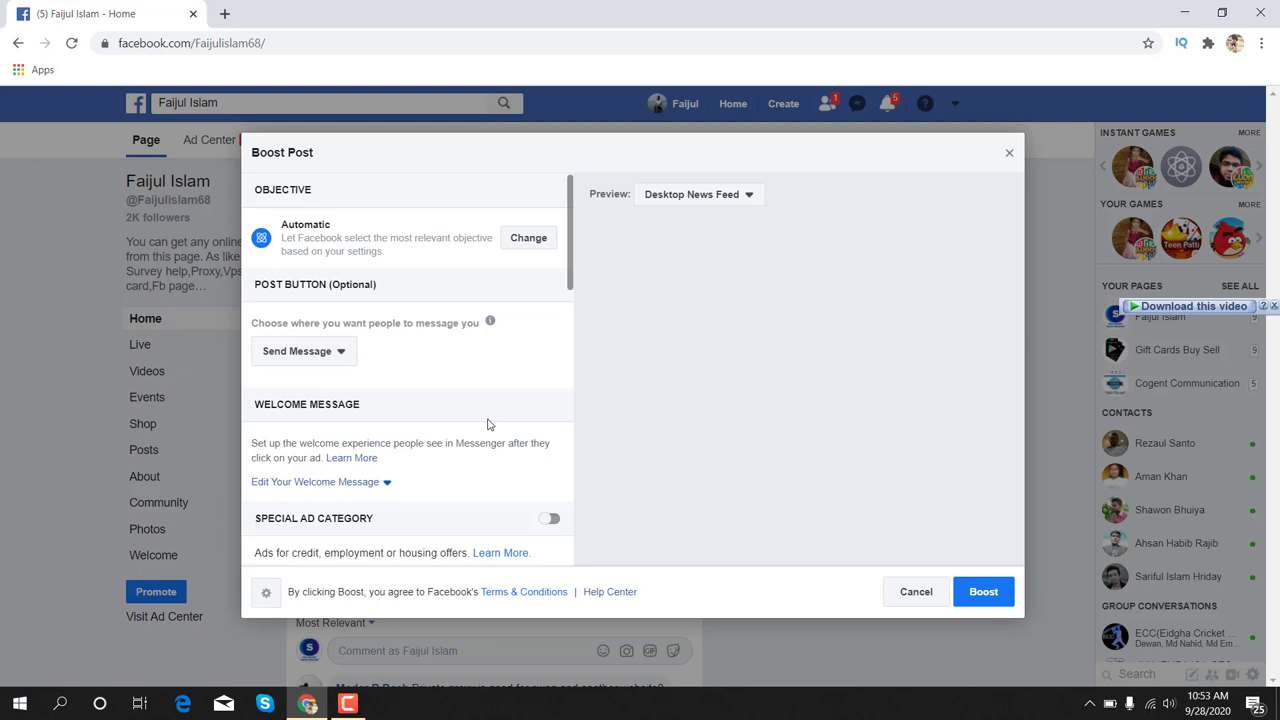
pyautogui.click(1009, 155)
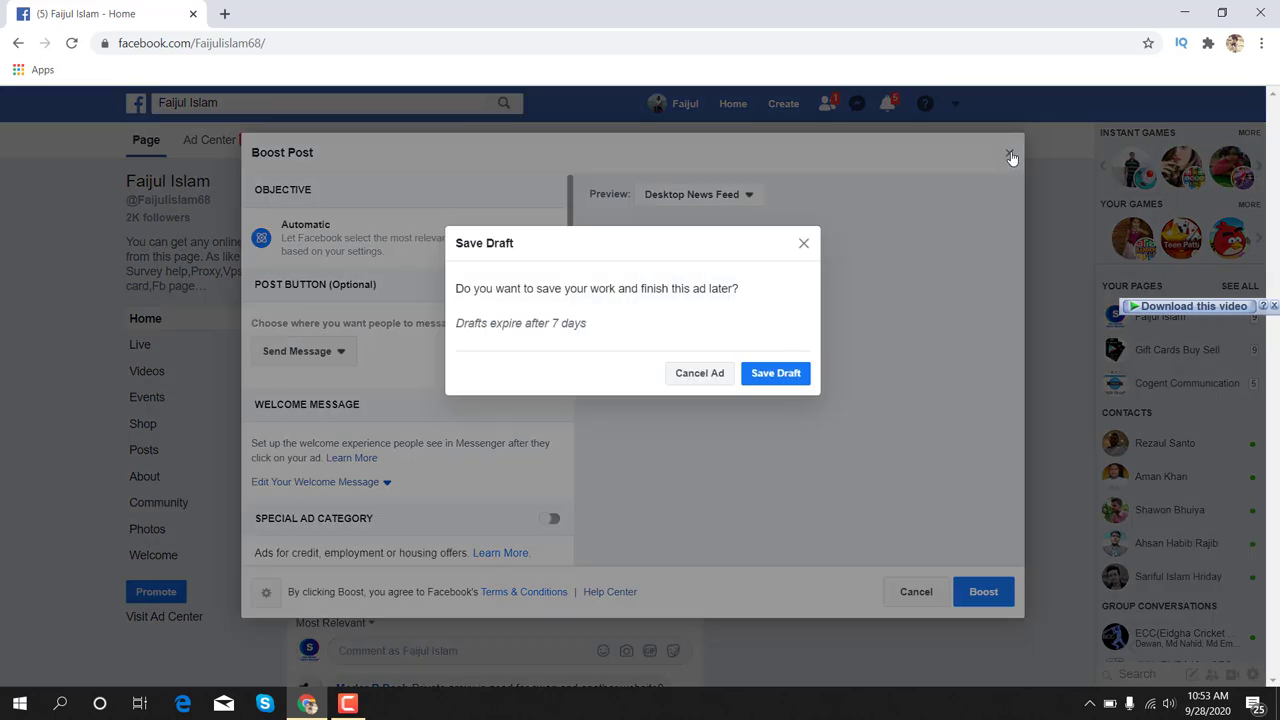
pyautogui.click(690, 375)
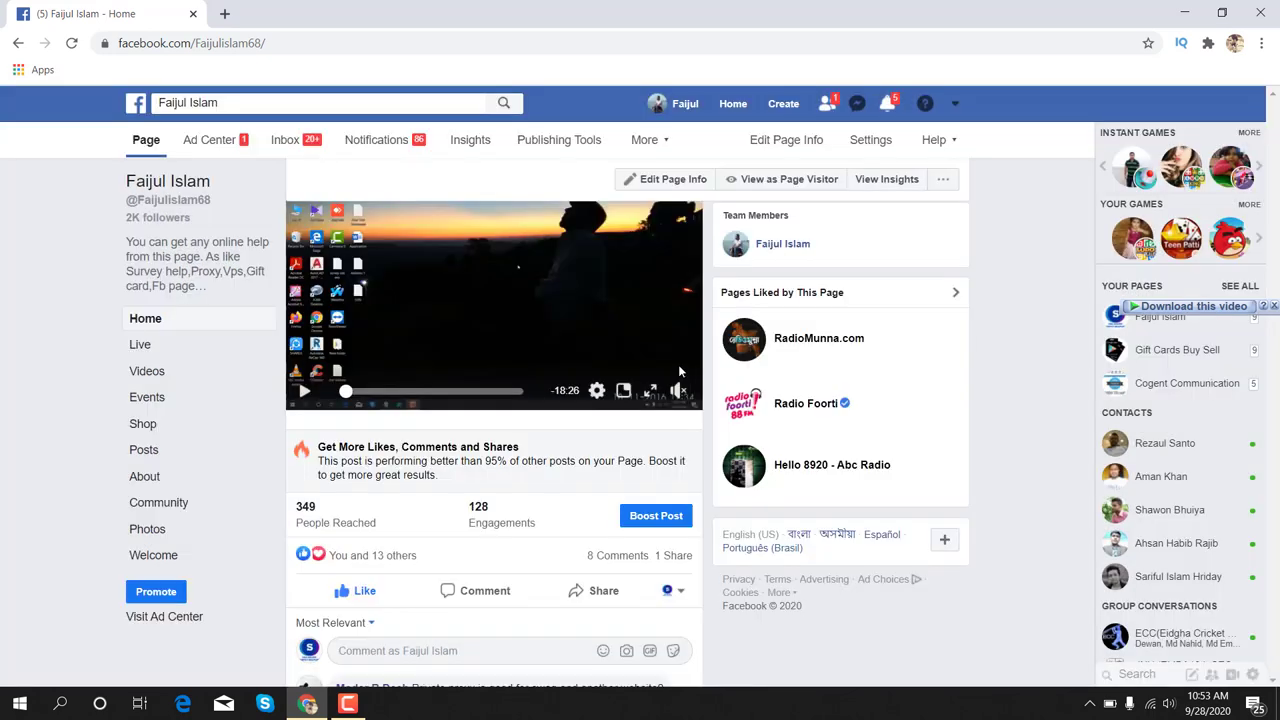
# Step: Open the payment settings from the page's Ad Center and start adding money to the prepaid balance
pyautogui.click(211, 143)
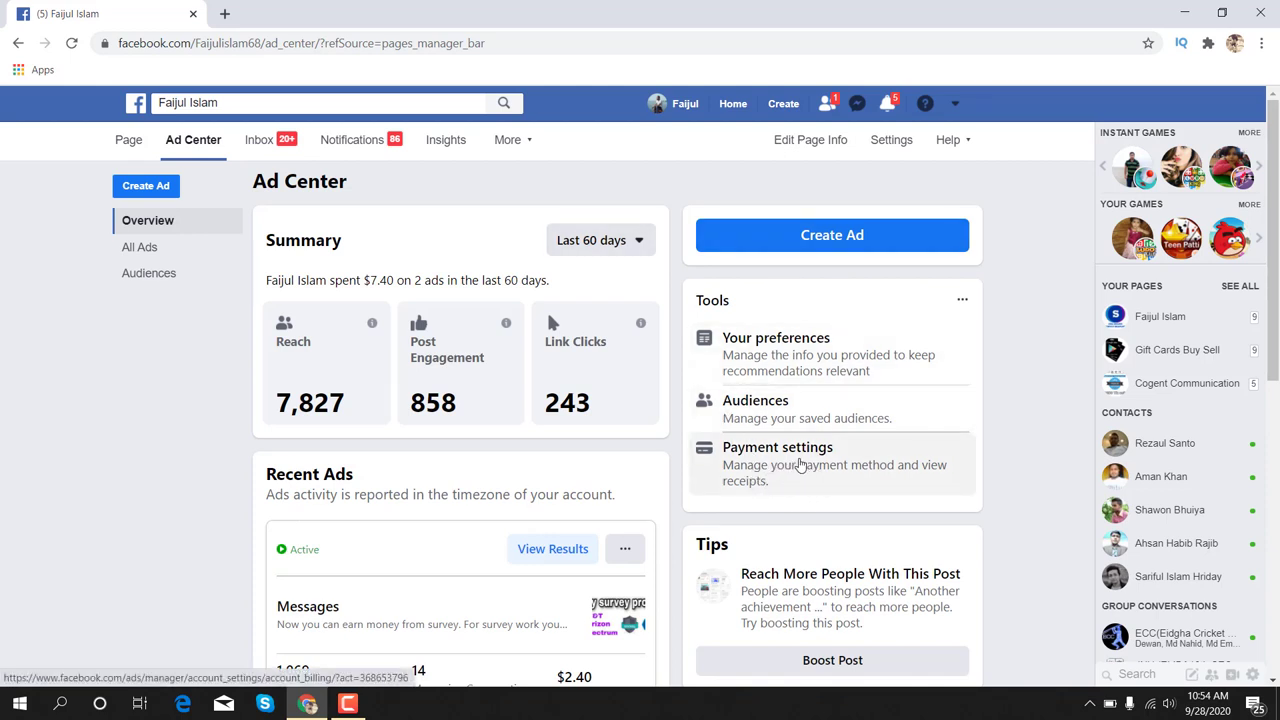
pyautogui.click(800, 464)
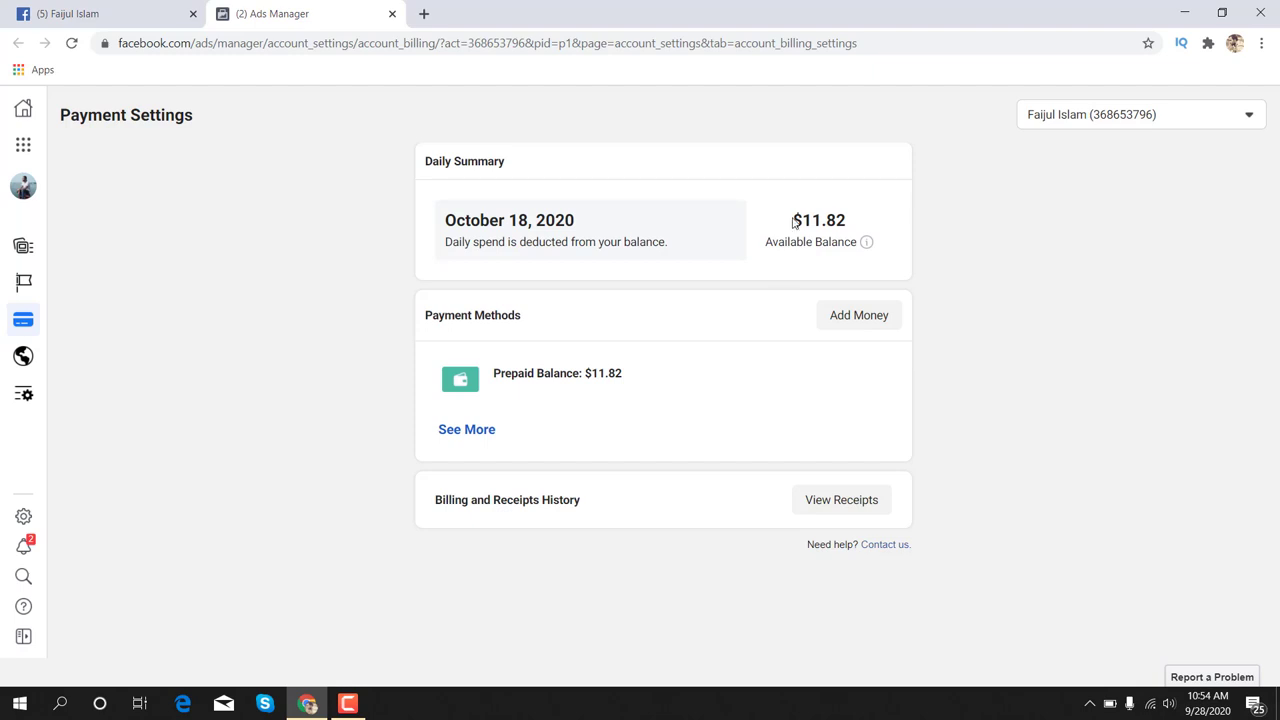
pyautogui.moveTo(793, 222); pyautogui.dragTo(851, 223)
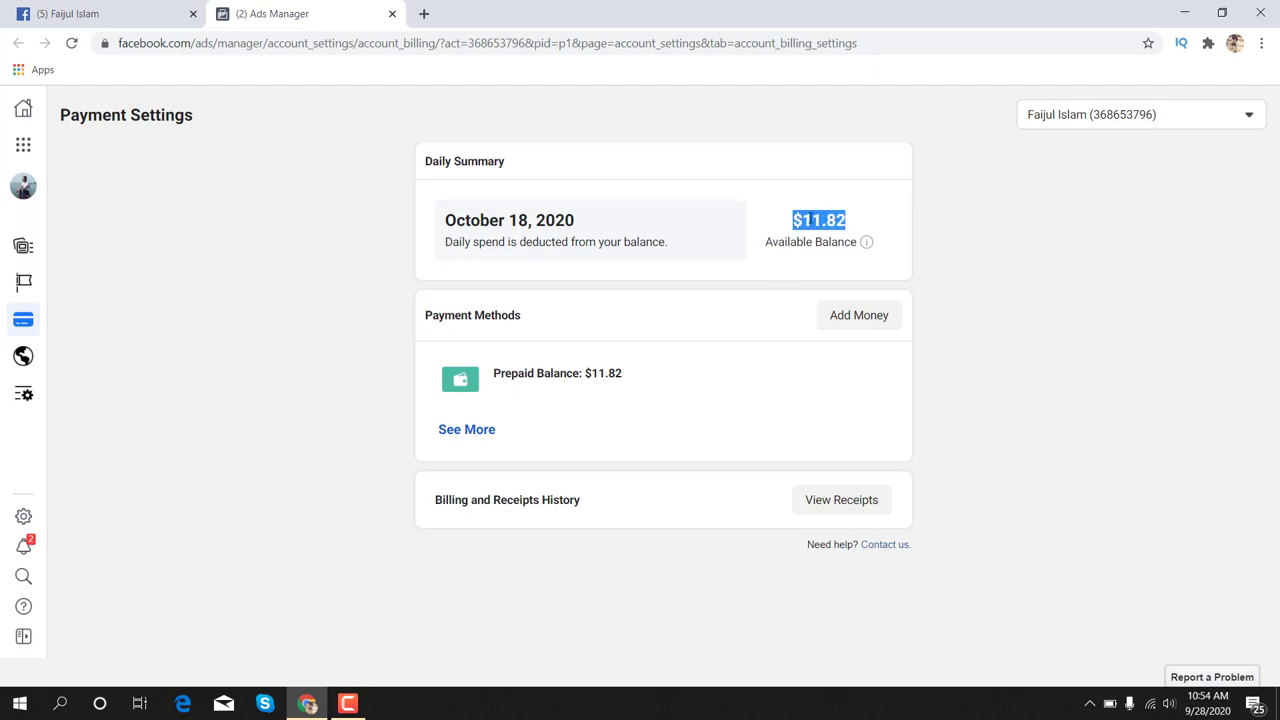
pyautogui.click(818, 221)
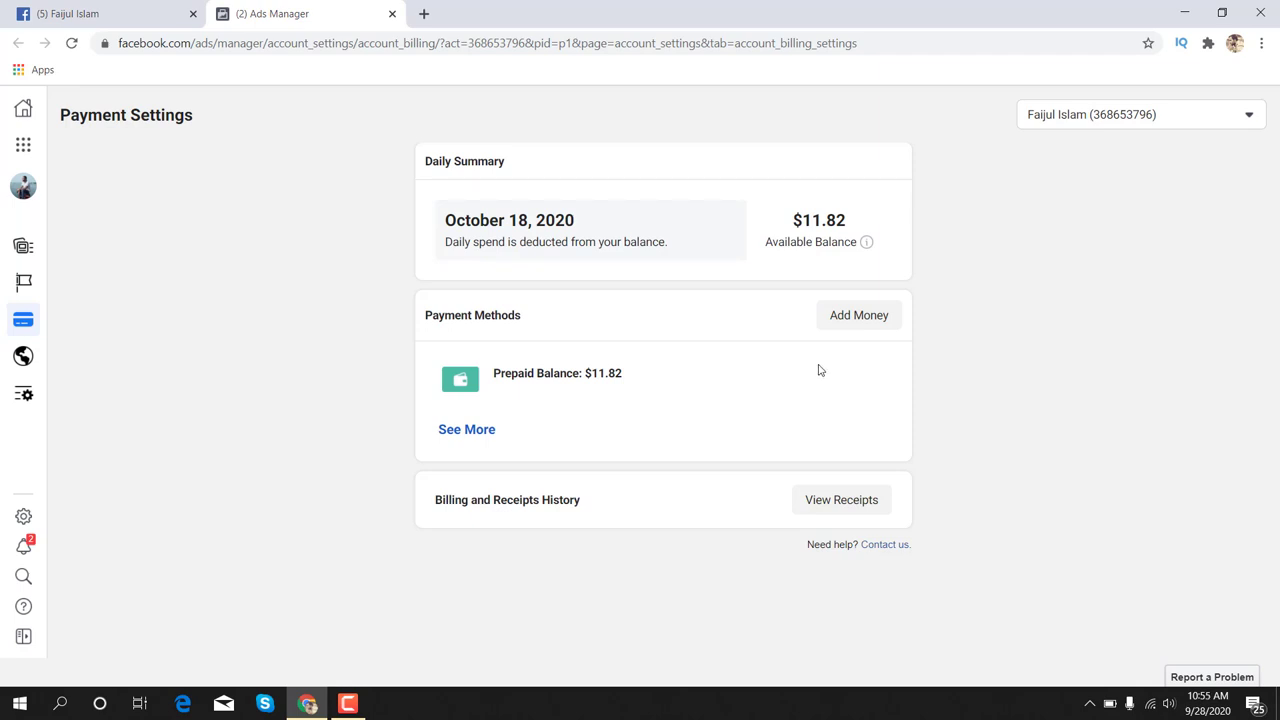
pyautogui.click(857, 318)
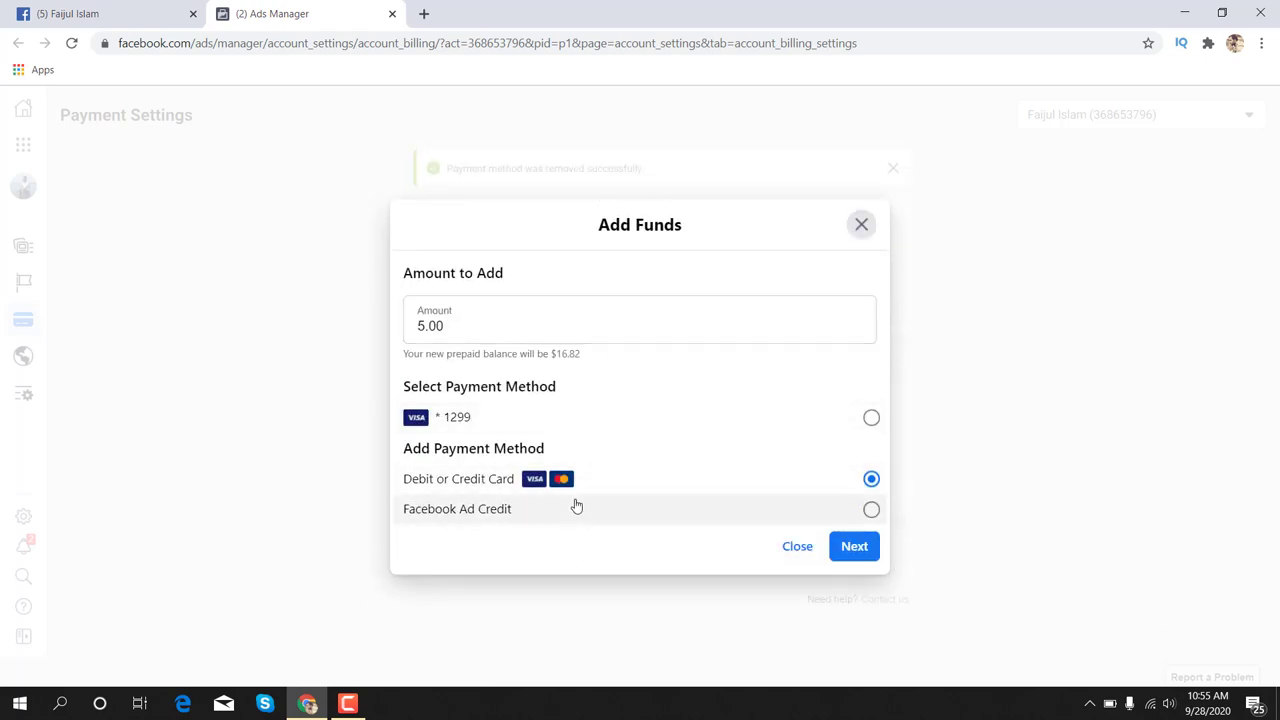
# Step: Open the Virtual visa site in a new browser tab and log in to My Digital Wallet with the prefilled credentials
pyautogui.click(424, 14)
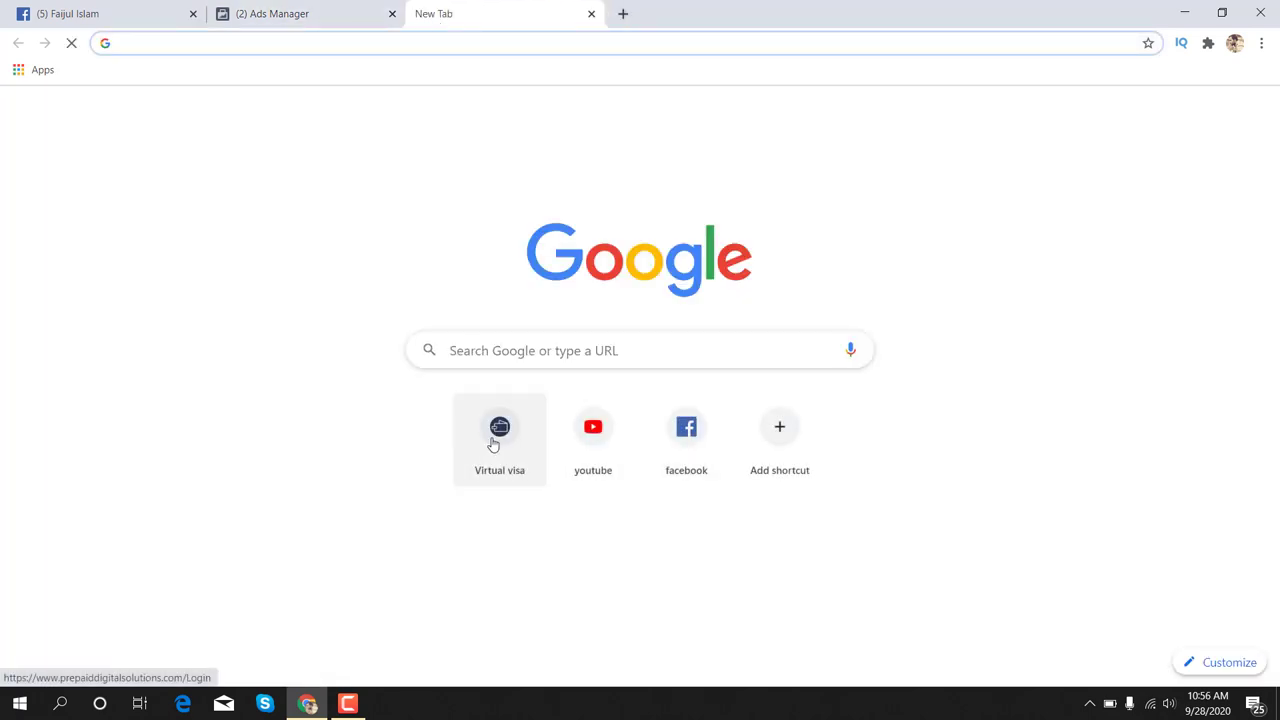
pyautogui.click(492, 443)
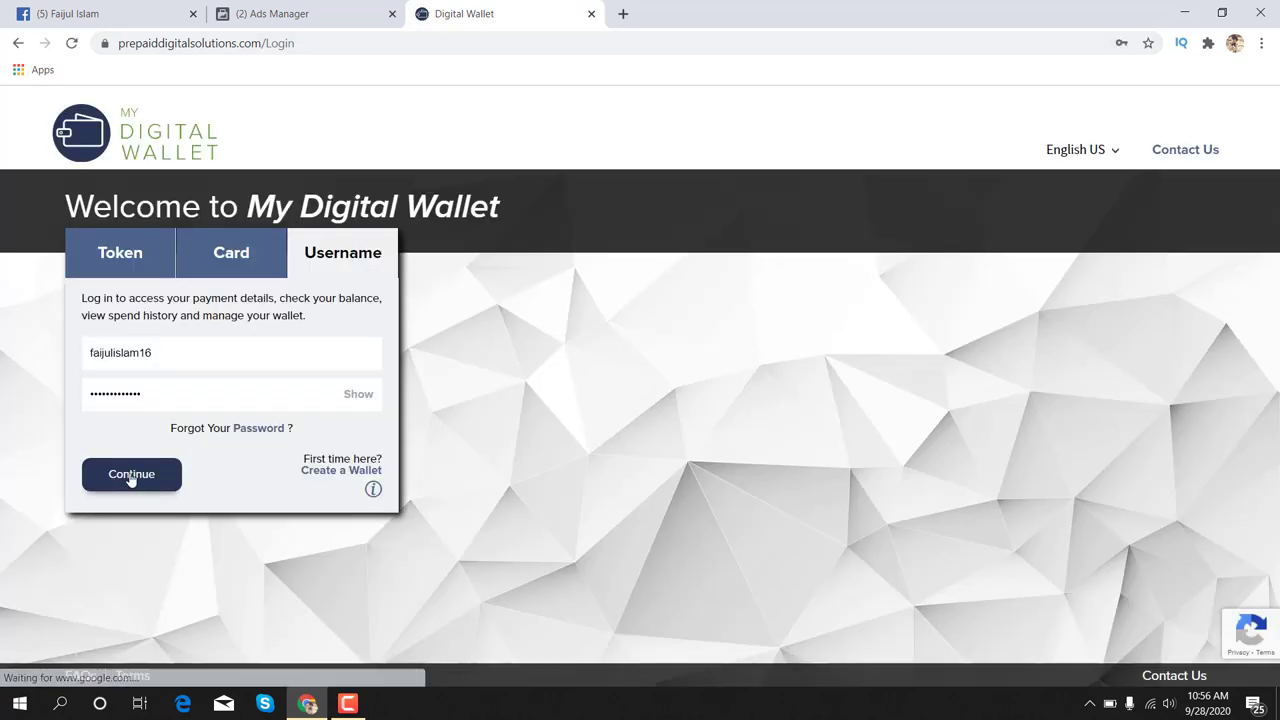
pyautogui.click(130, 478)
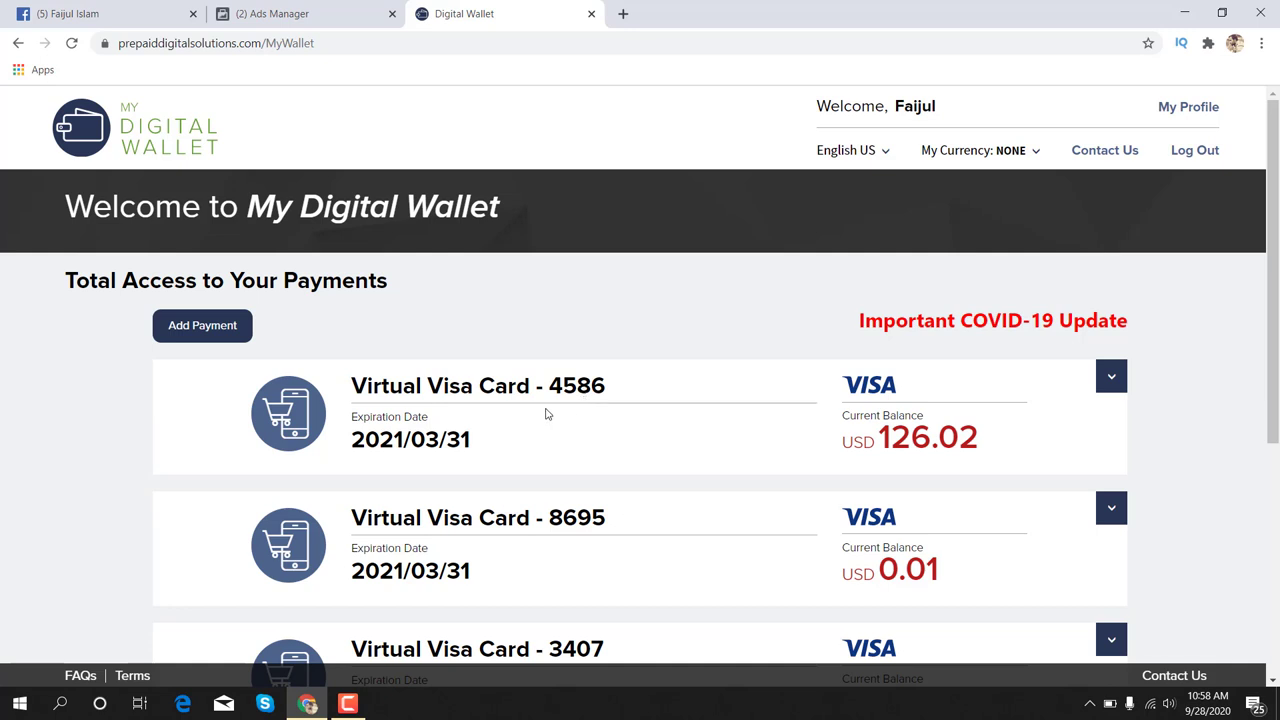
# Step: Increase the number of virtual cards shown per page in the wallet
pyautogui.scroll(-4, 547, 413)
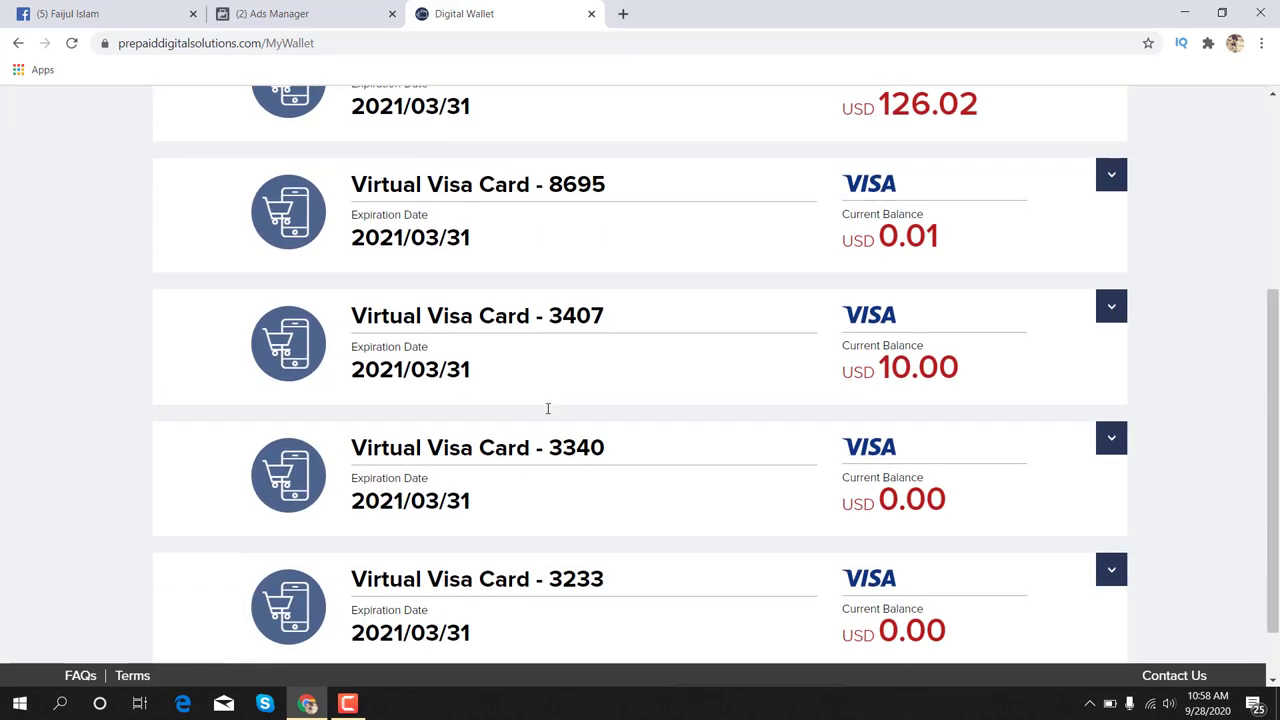
pyautogui.scroll(-1, 547, 408)
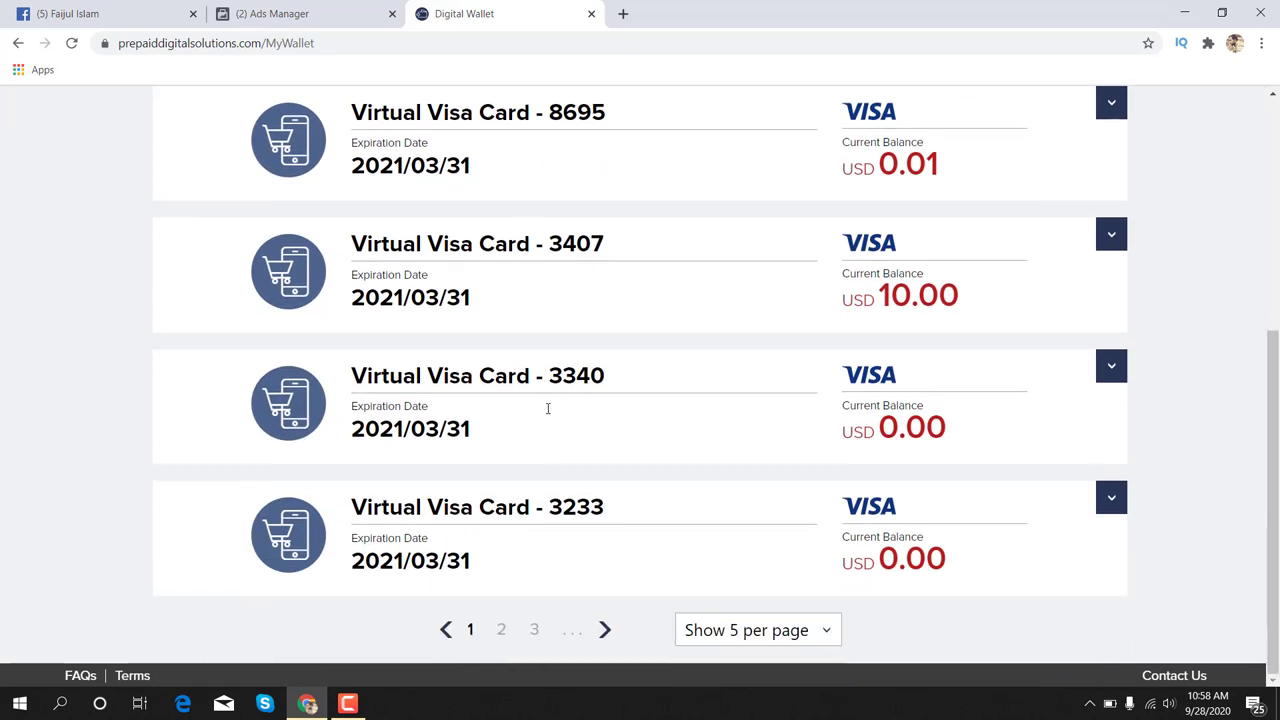
pyautogui.click(763, 630)
pyautogui.click(720, 600)
# Step: Find the Virtual Visa Card with the USD 3.01 balance and expand its details
pyautogui.scroll(-3, 715, 585)
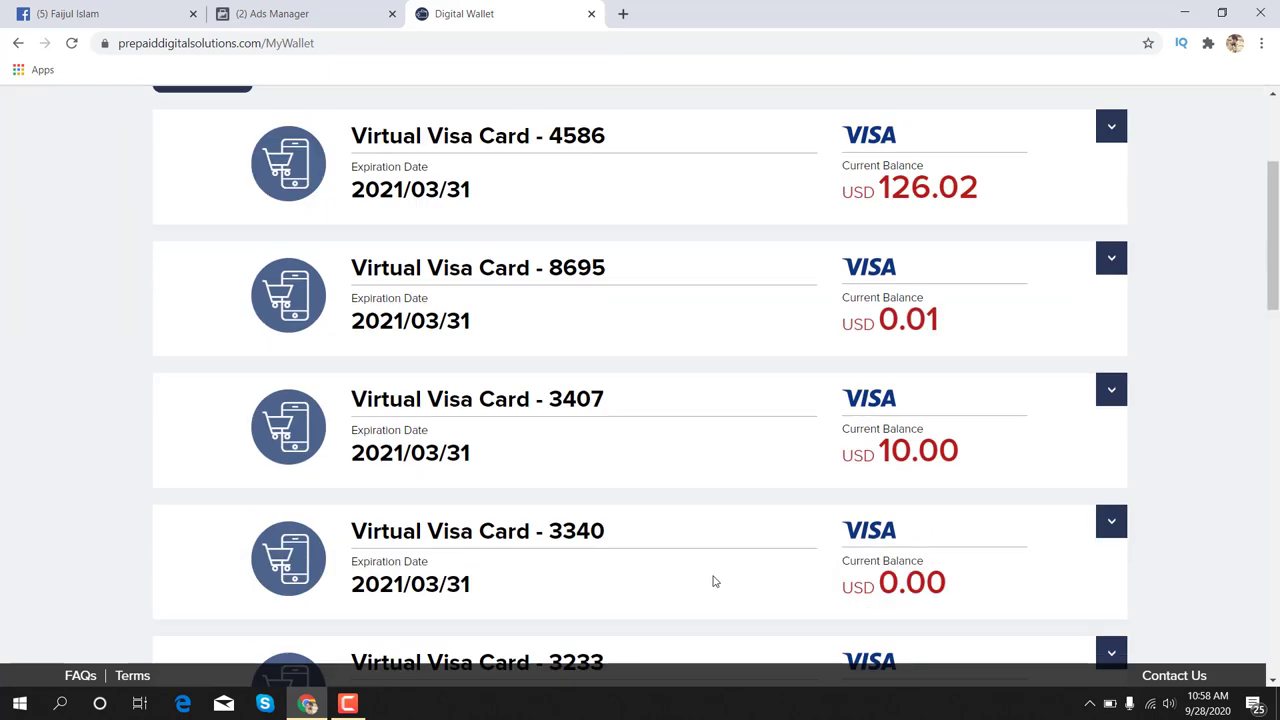
pyautogui.scroll(-6, 715, 560)
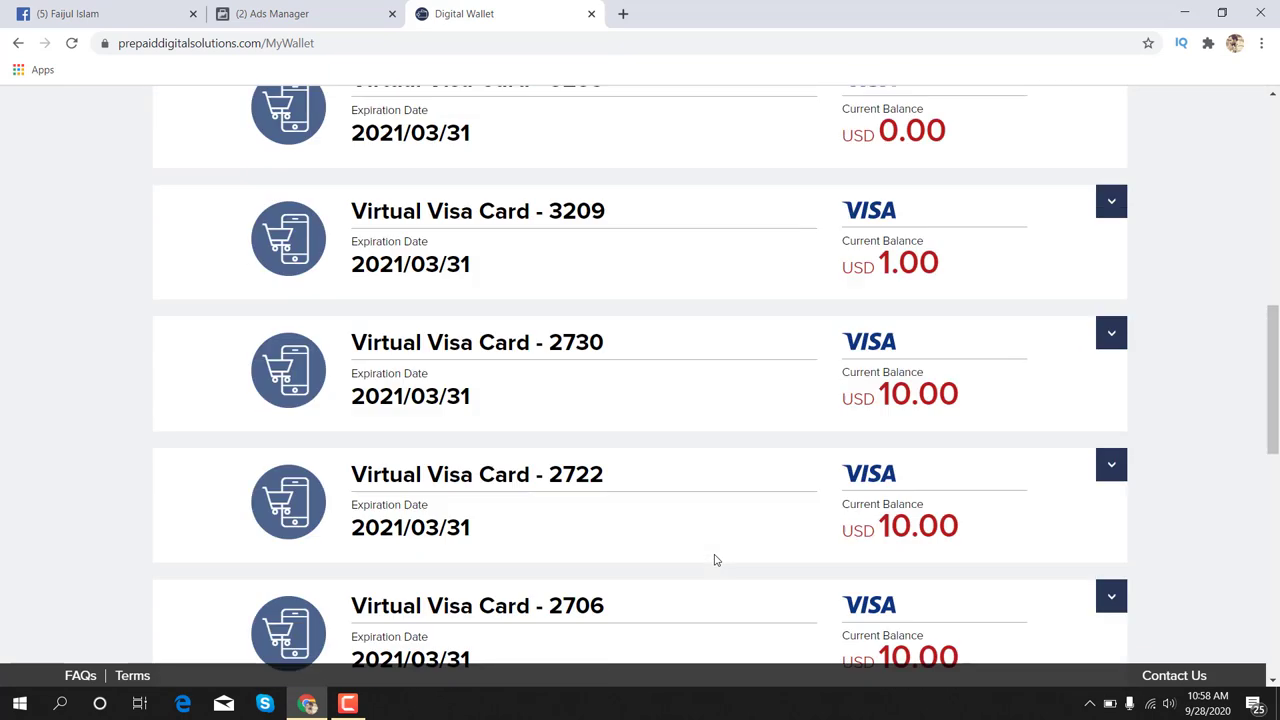
pyautogui.scroll(-7, 715, 560)
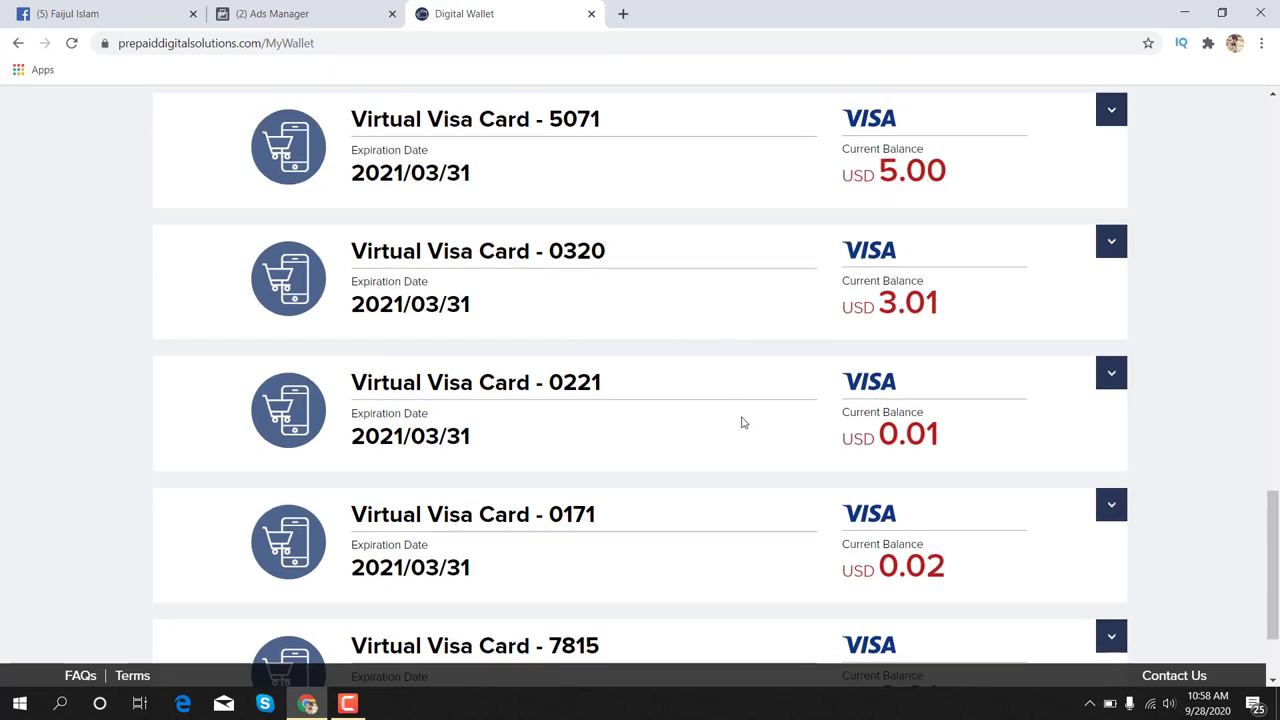
pyautogui.doubleClick(898, 305)
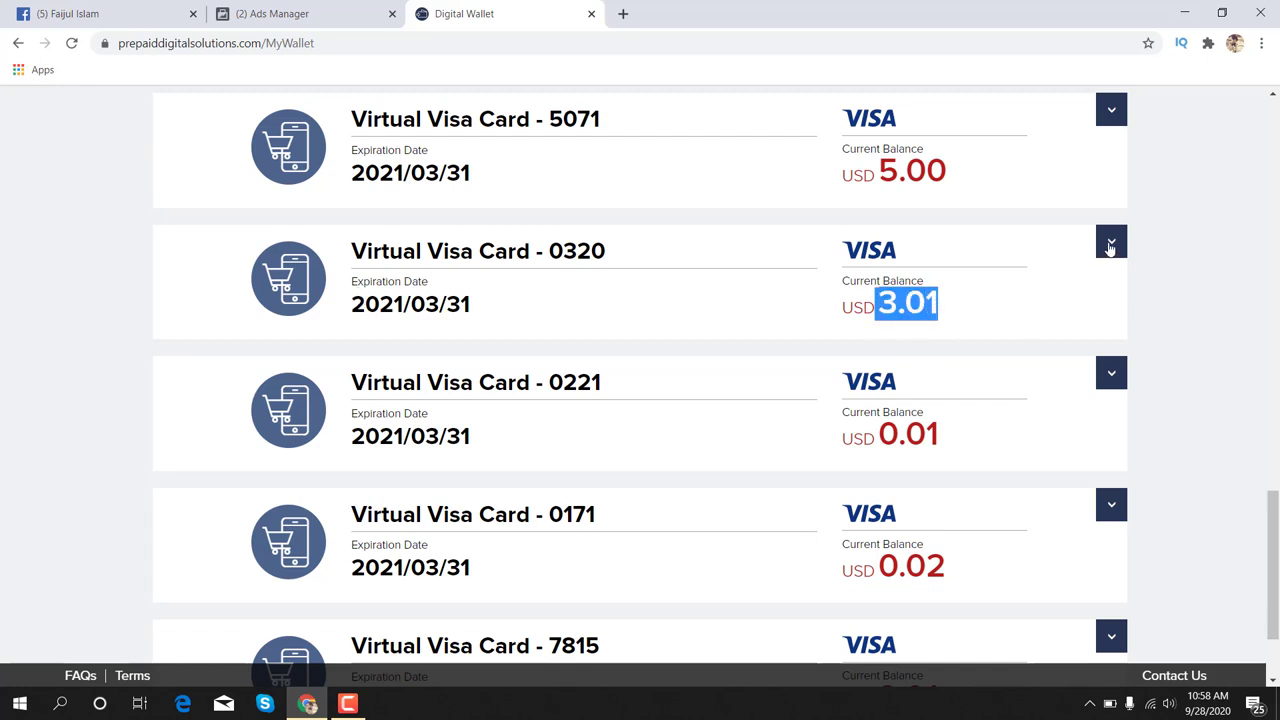
pyautogui.click(1110, 246)
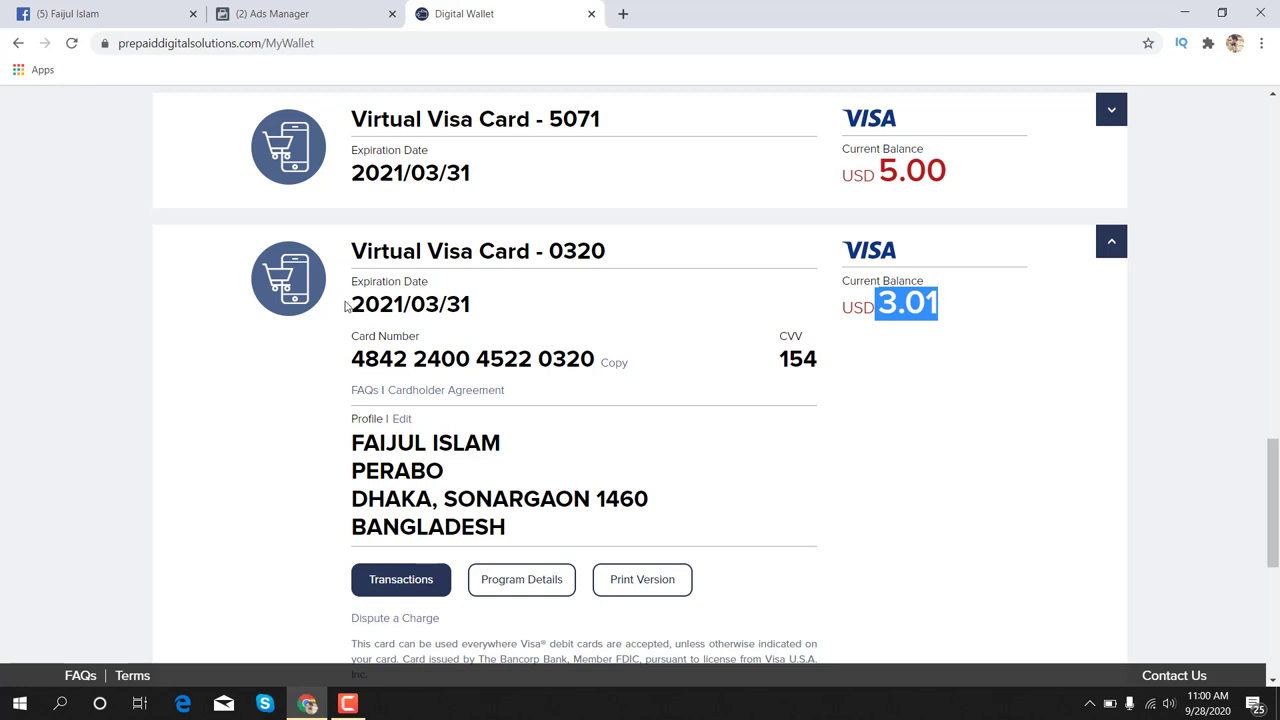
# Step: Examine the expanded card's expiration date, card number, CVV and current balance
pyautogui.moveTo(350, 305); pyautogui.dragTo(475, 320)
pyautogui.click(475, 320)
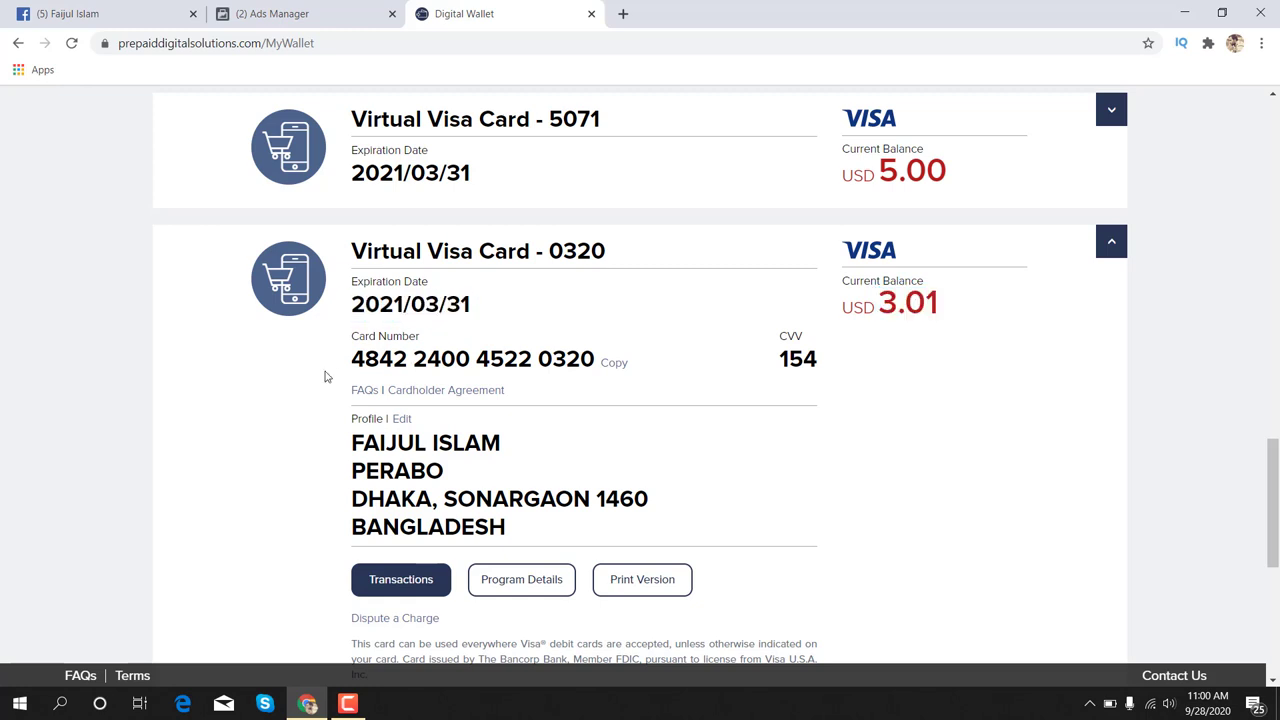
pyautogui.moveTo(351, 360); pyautogui.dragTo(816, 362)
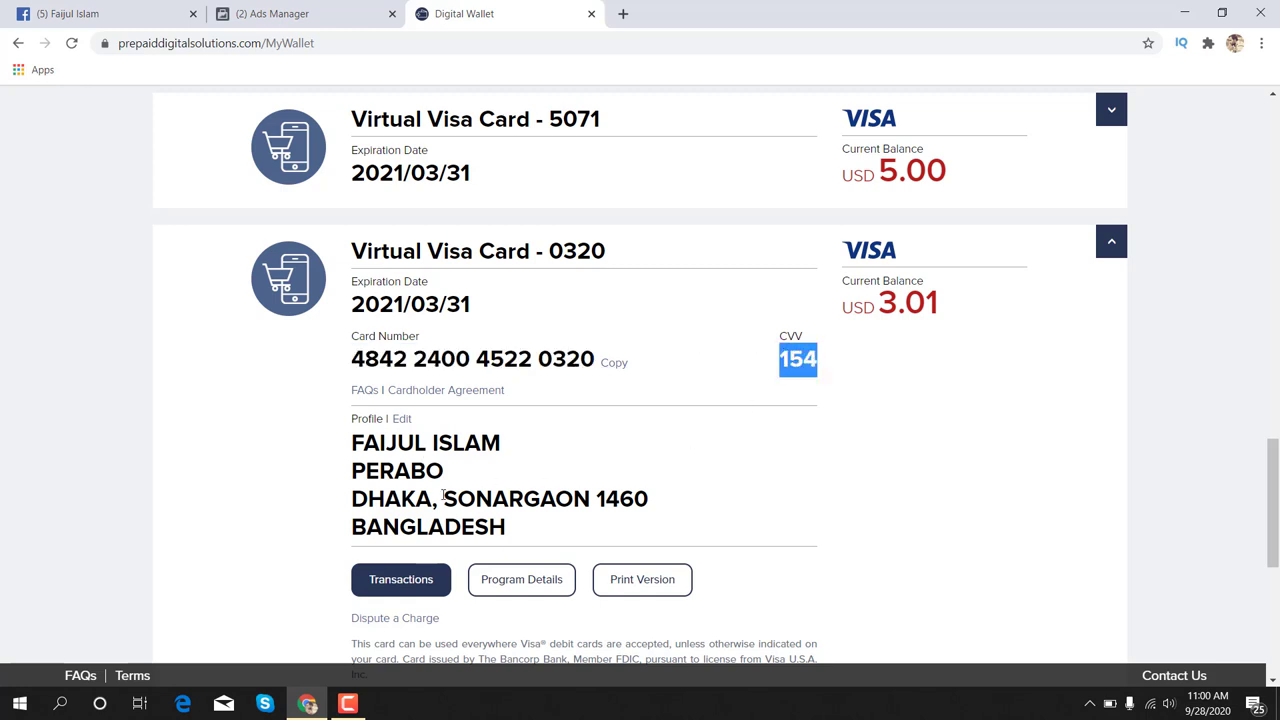
pyautogui.moveTo(878, 304); pyautogui.dragTo(940, 305)
pyautogui.click(901, 312)
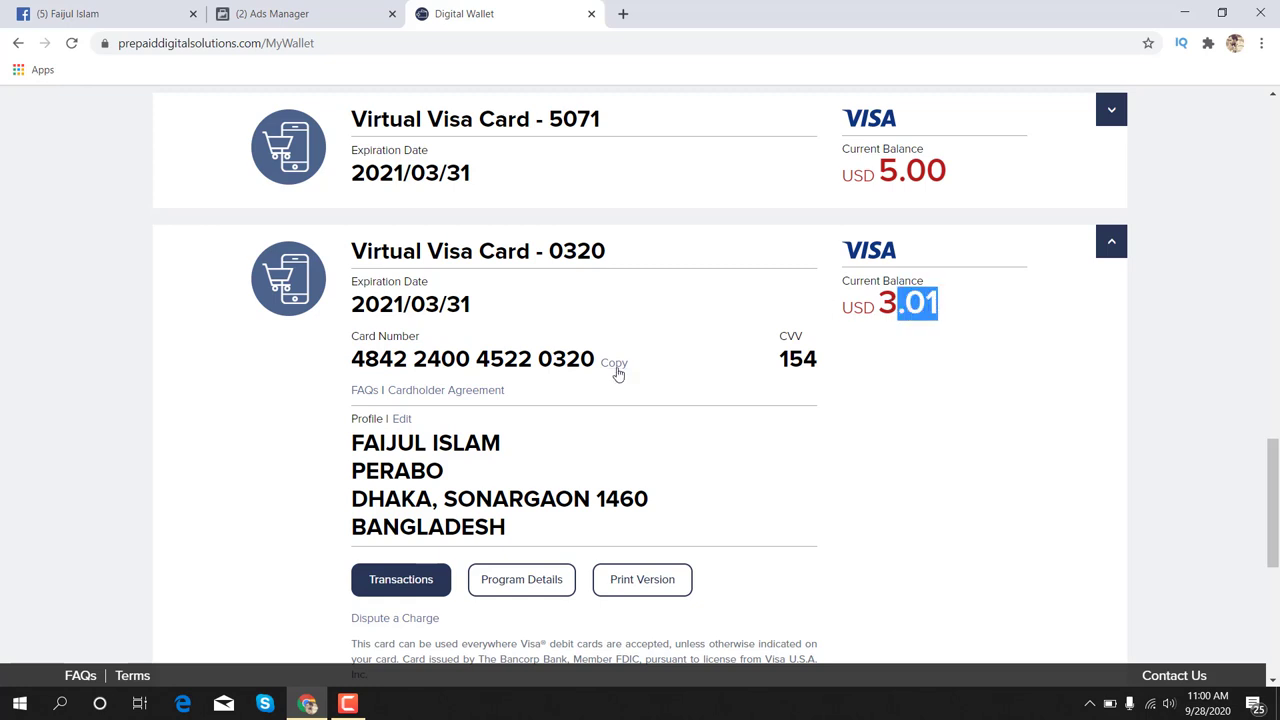
# Step: Switch to Ads Manager, set the amount to add to 3.01 and continue to the debit or credit card details
pyautogui.click(292, 20)
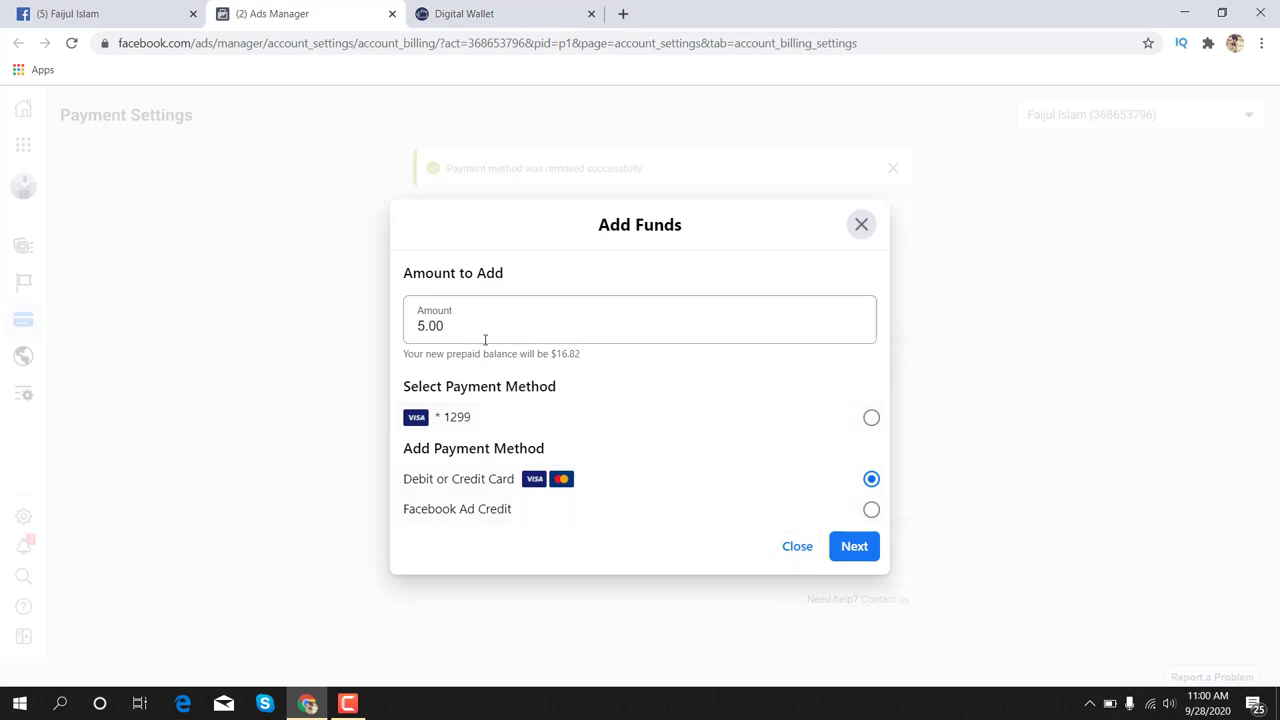
pyautogui.moveTo(447, 327); pyautogui.dragTo(414, 328)
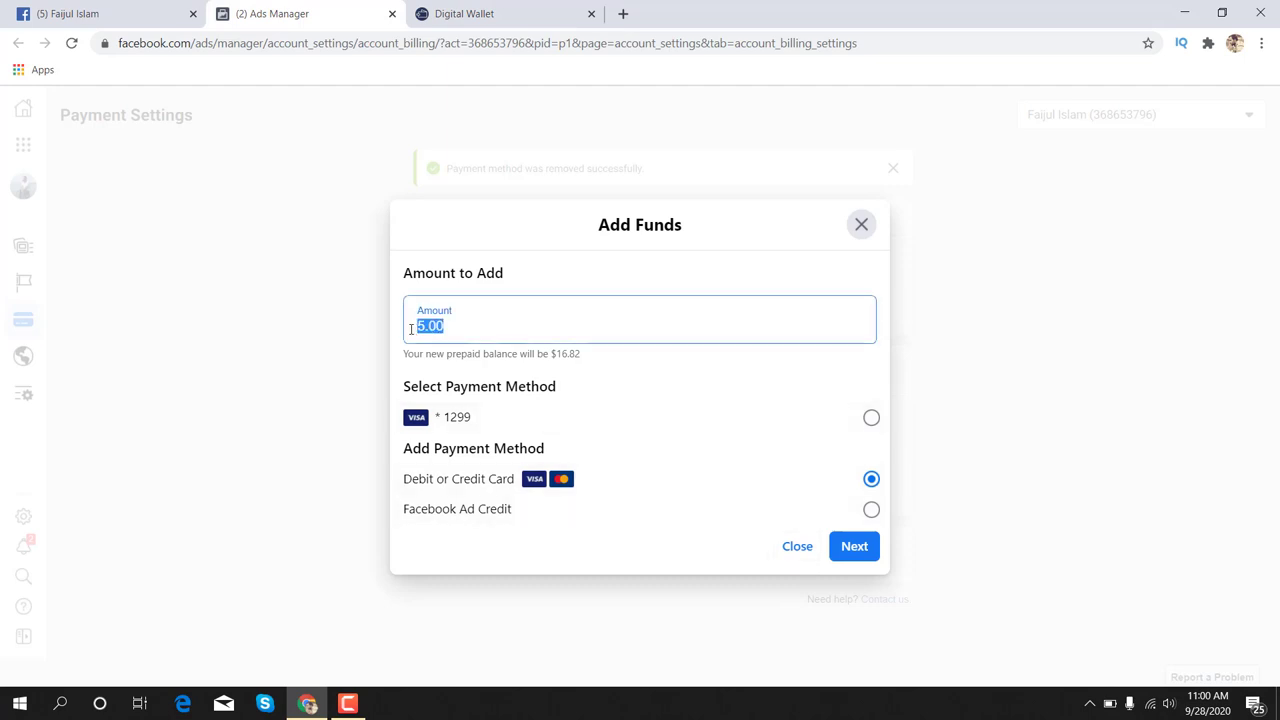
pyautogui.write('3.01')
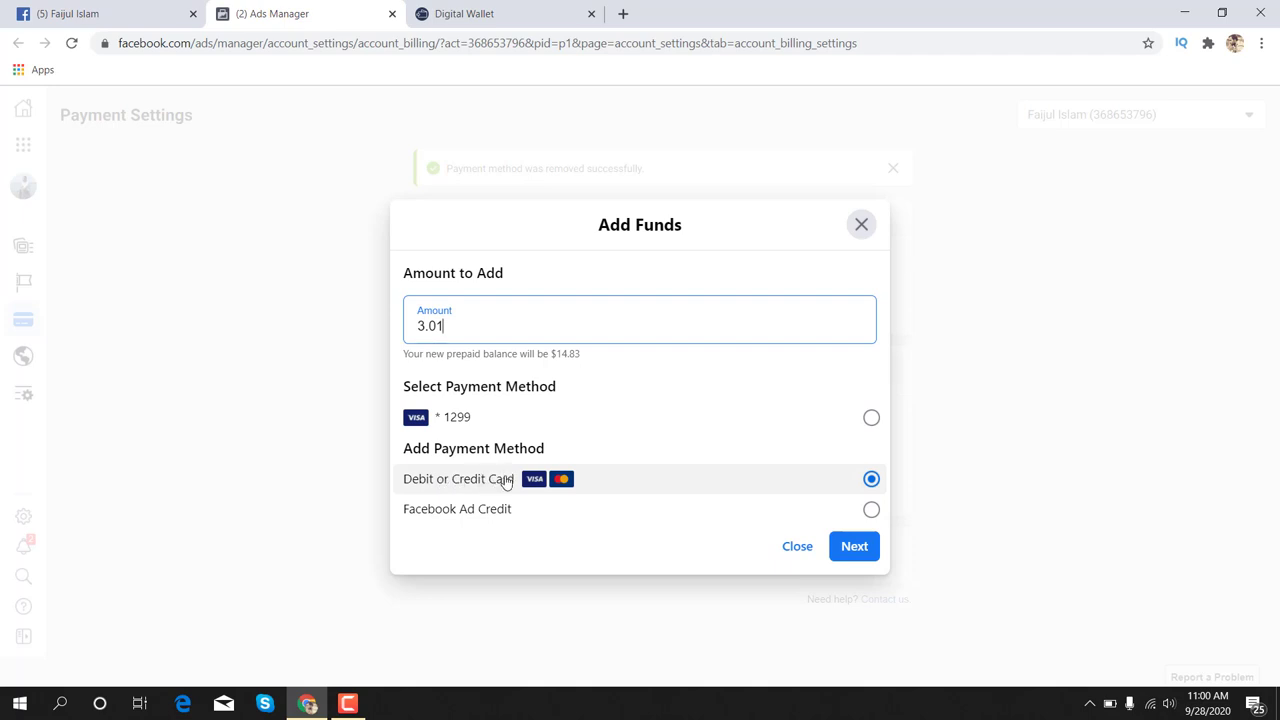
pyautogui.click(853, 546)
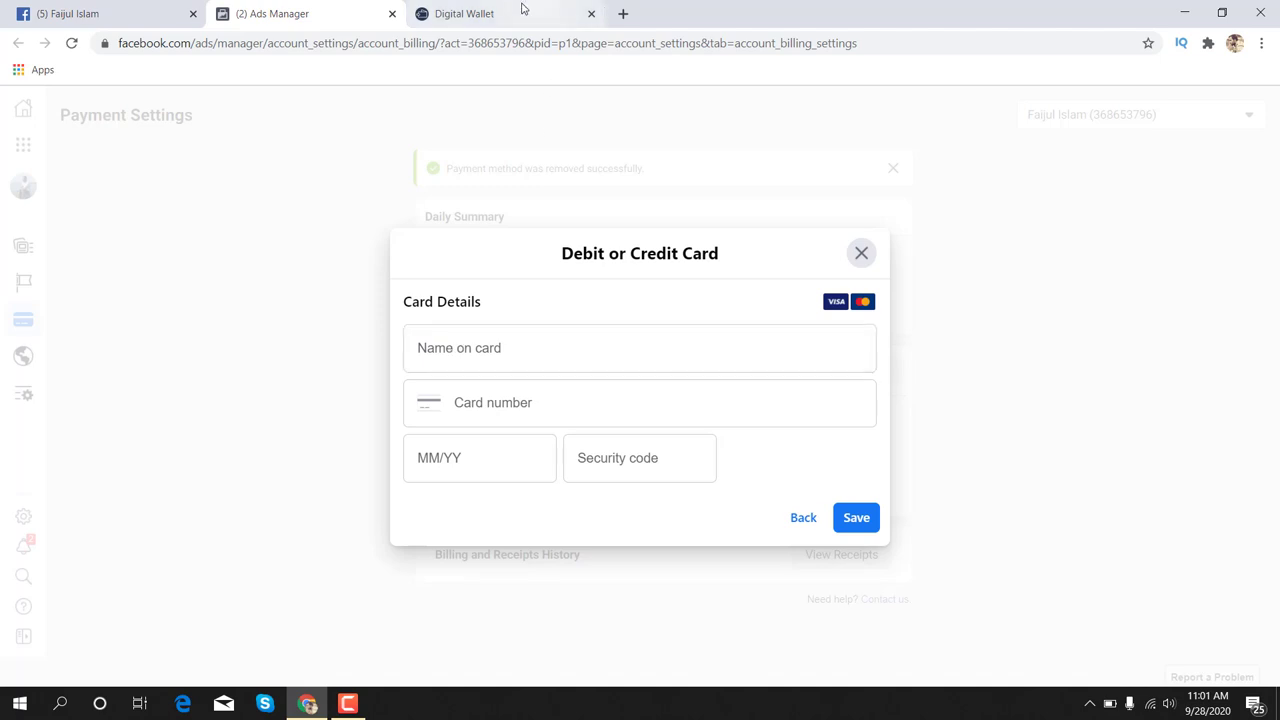
# Step: Copy the cardholder's full name from the wallet card's profile into the name field of the Ads Manager card form
pyautogui.click(447, 8)
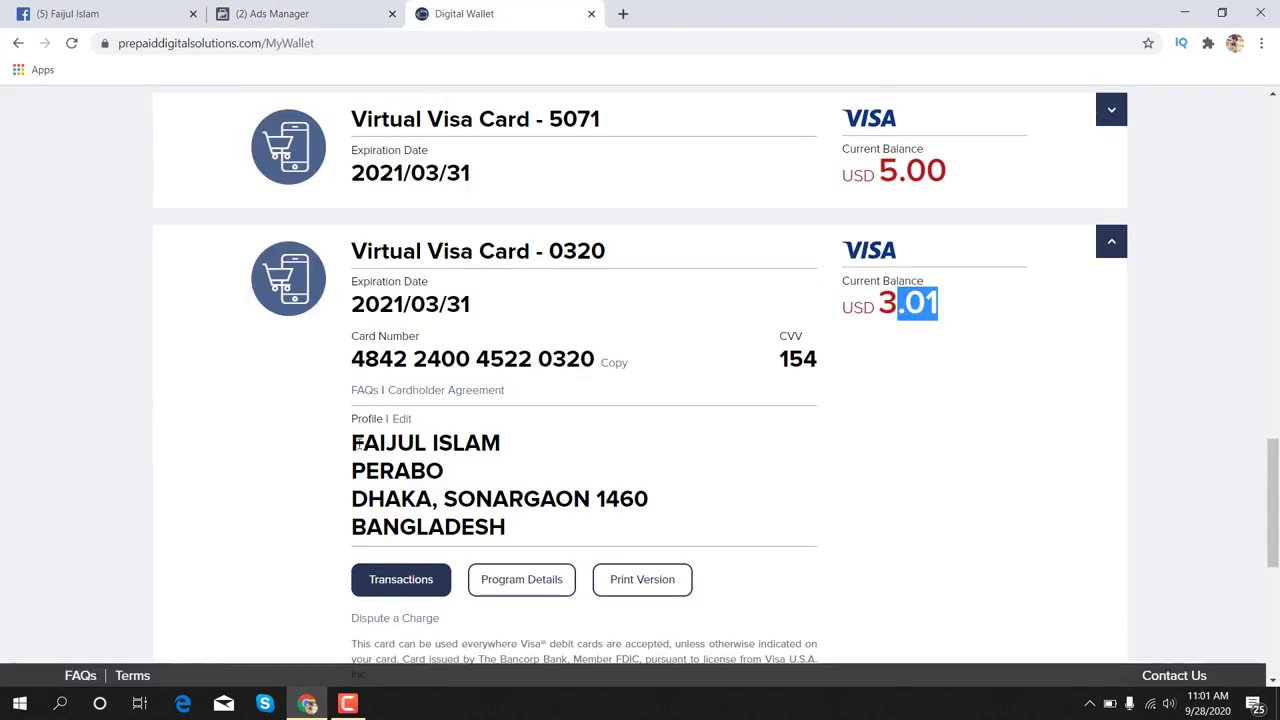
pyautogui.moveTo(352, 443); pyautogui.dragTo(490, 444)
pyautogui.rightClick(490, 445)
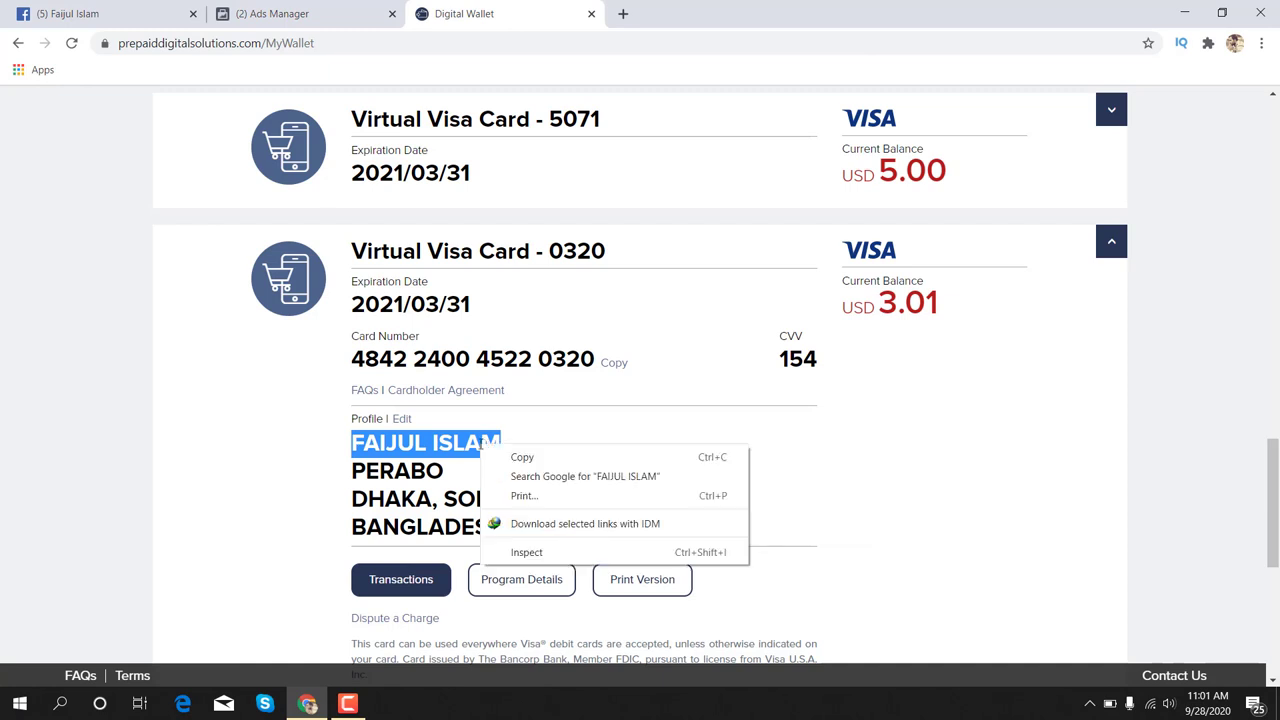
pyautogui.click(500, 455)
pyautogui.click(317, 18)
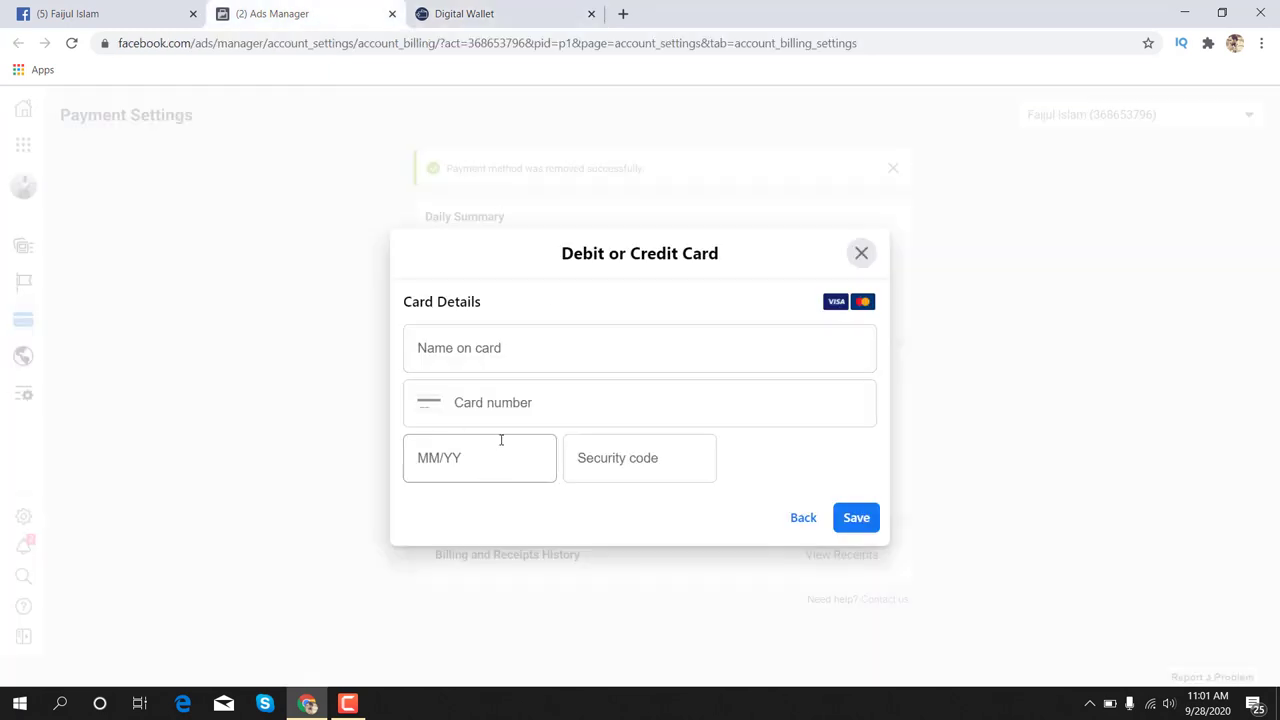
pyautogui.click(512, 352)
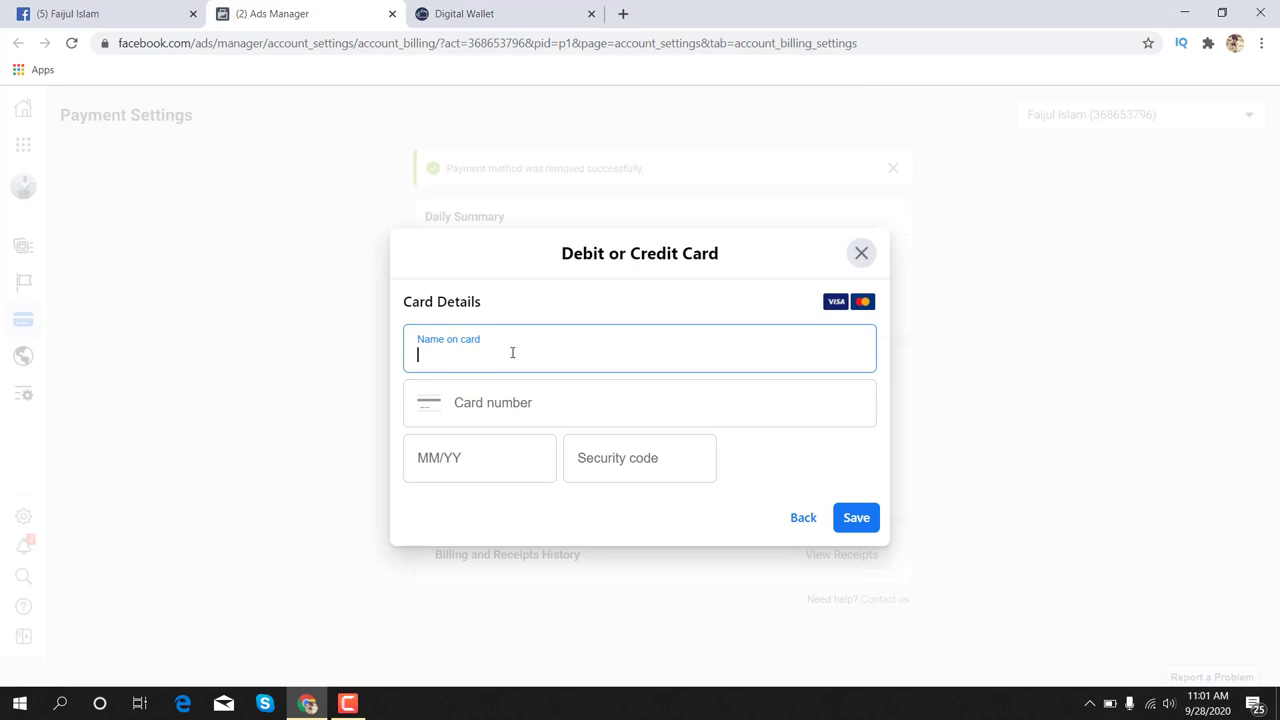
pyautogui.hotkey('ctrl', 'v')
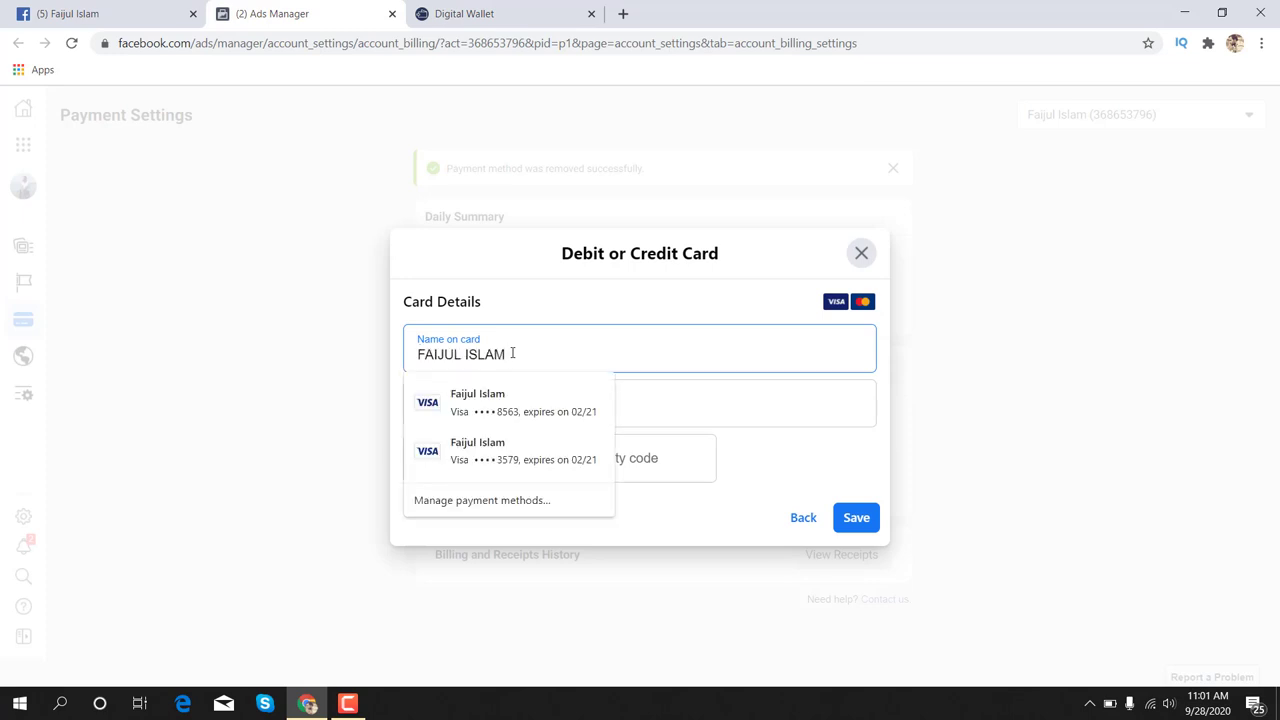
pyautogui.click(996, 366)
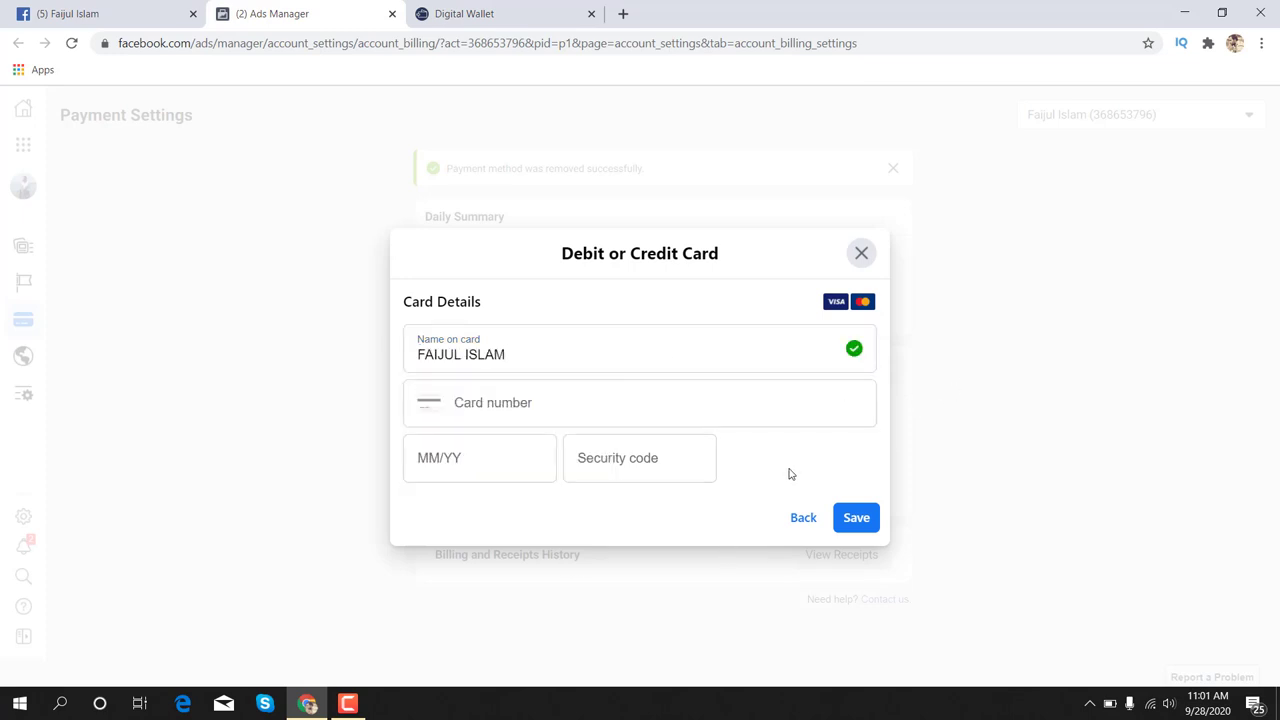
# Step: Copy the card number of the USD 3.01 virtual card from the wallet into the Ads Manager card form
pyautogui.click(497, 12)
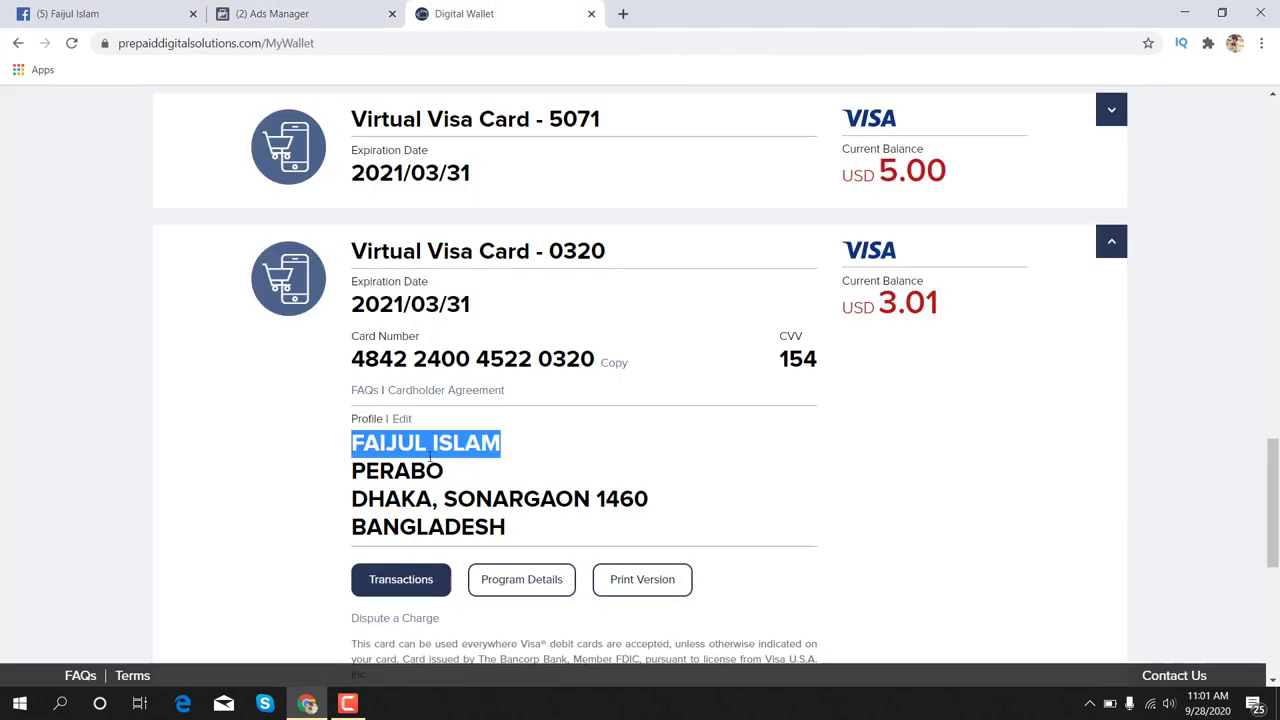
pyautogui.moveTo(357, 362); pyautogui.dragTo(597, 362)
pyautogui.rightClick(570, 358)
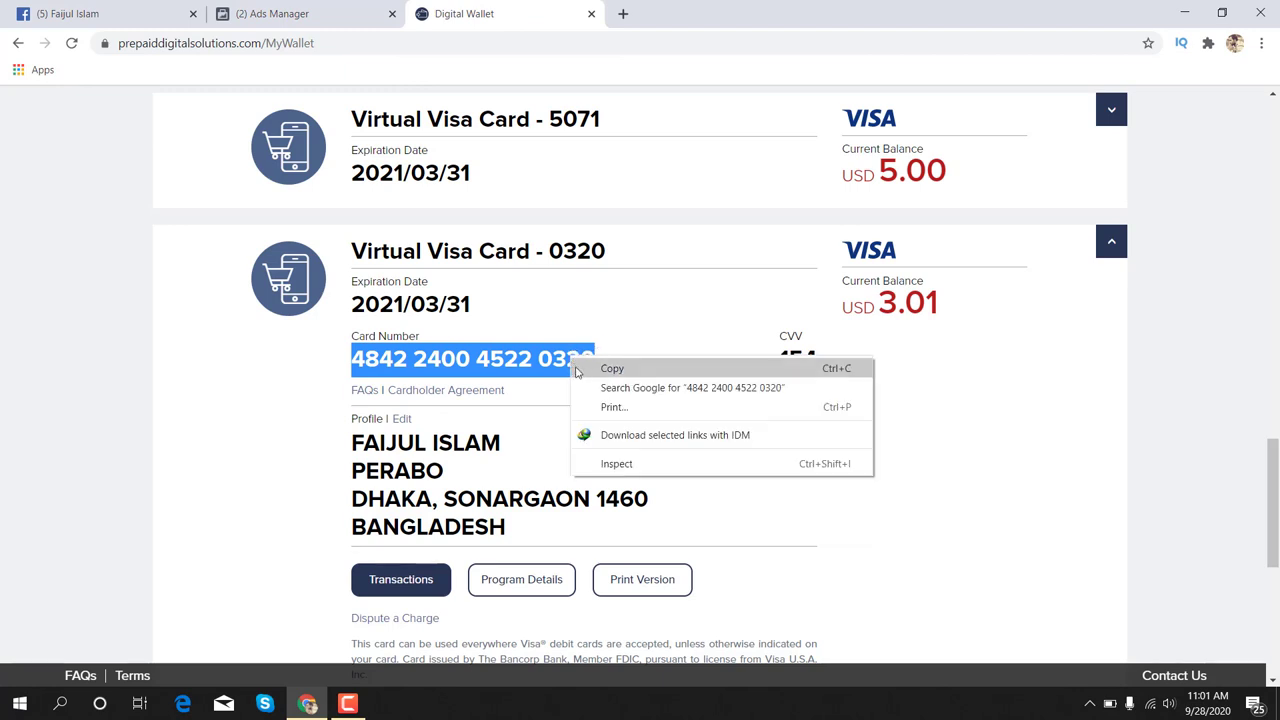
pyautogui.click(582, 372)
pyautogui.click(303, 10)
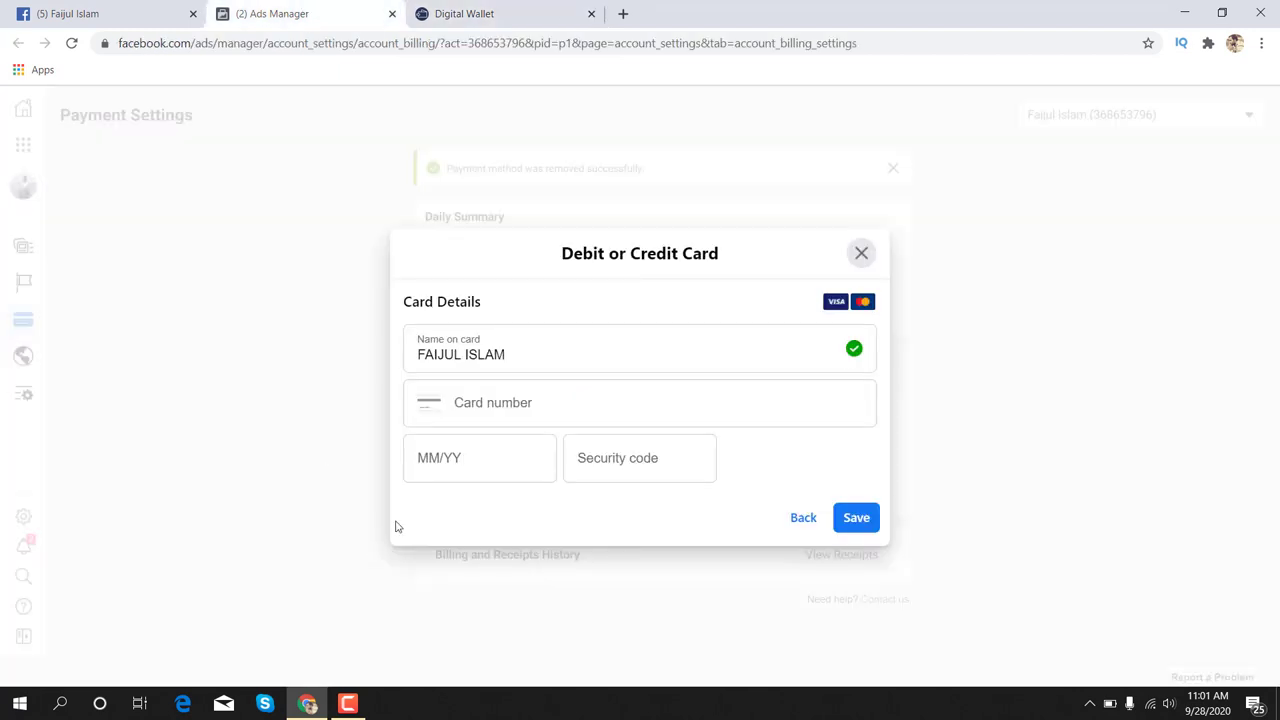
pyautogui.click(508, 401)
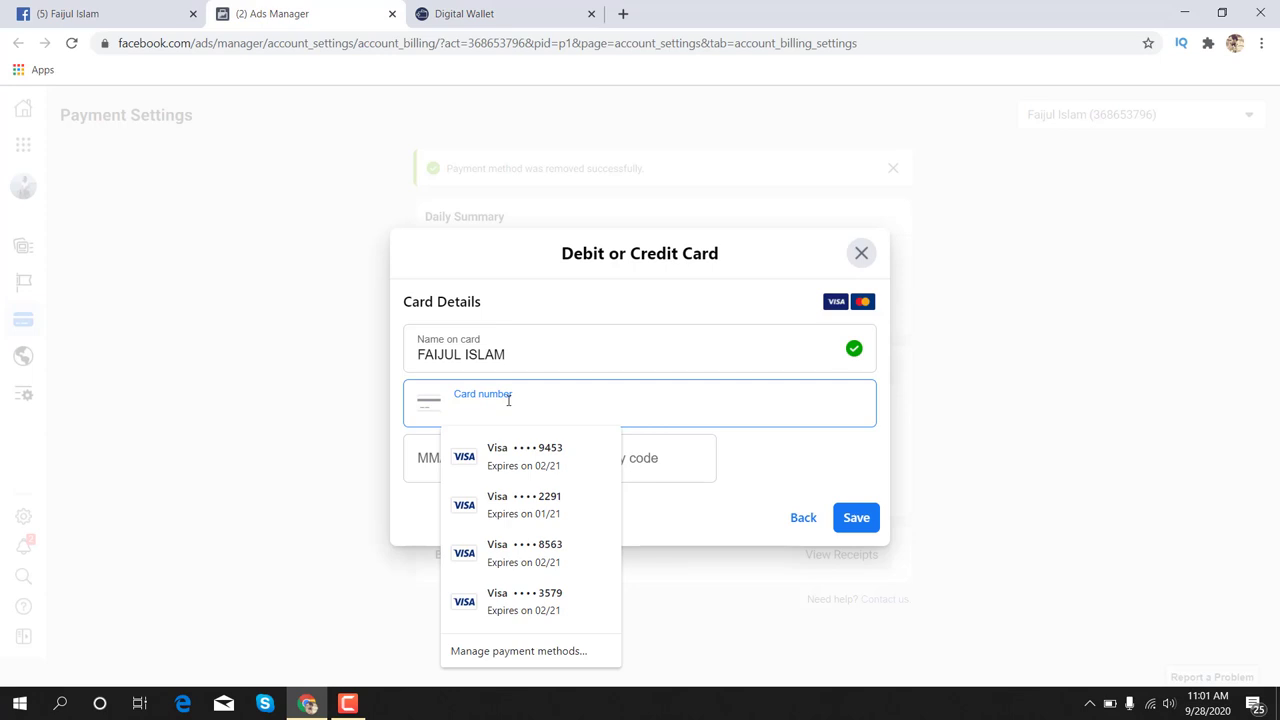
pyautogui.hotkey('ctrl', 'v')
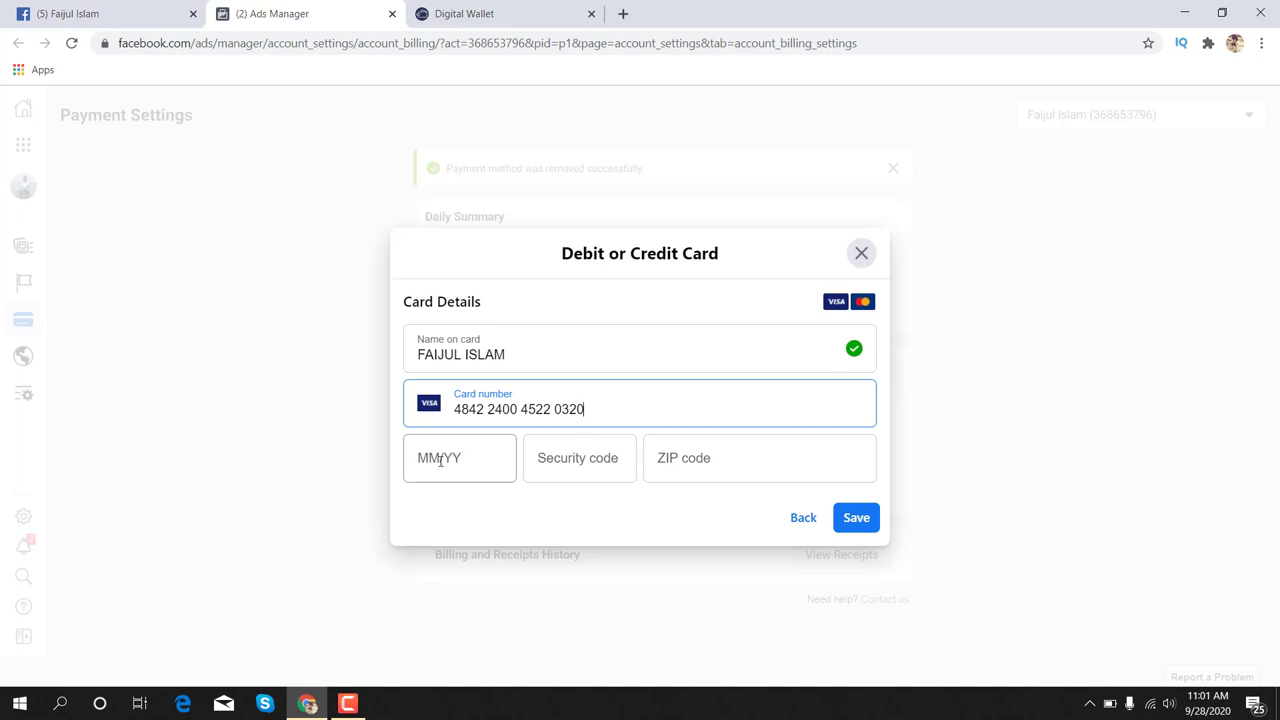
# Step: Look up the virtual card's expiration date in the wallet and enter its month and year in the Ads Manager card form
pyautogui.click(505, 15)
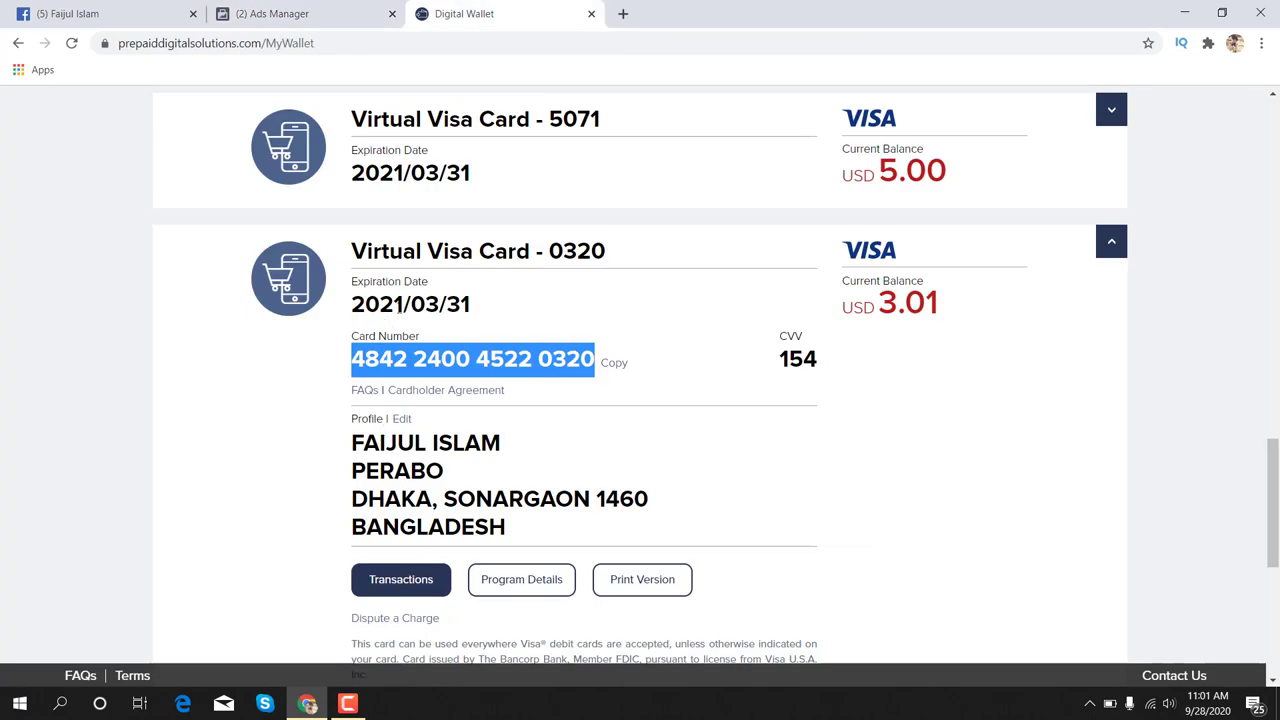
pyautogui.moveTo(403, 304); pyautogui.dragTo(440, 305)
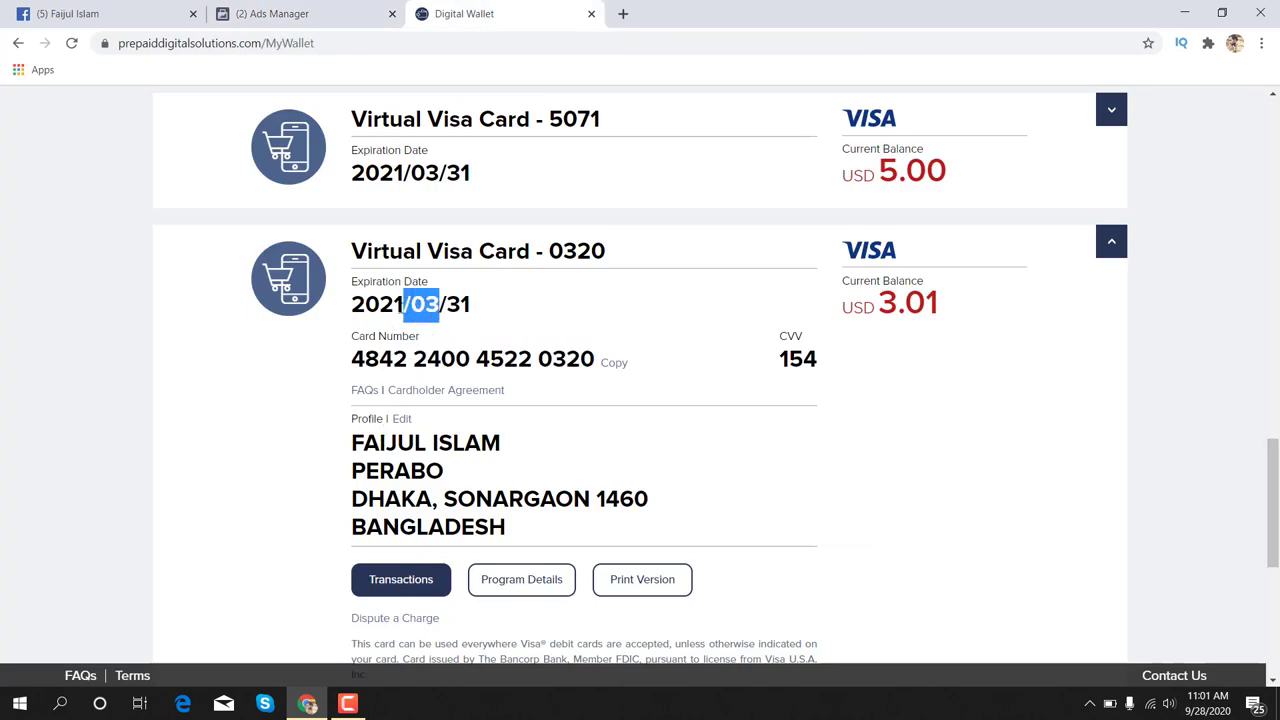
pyautogui.moveTo(350, 308); pyautogui.dragTo(403, 305)
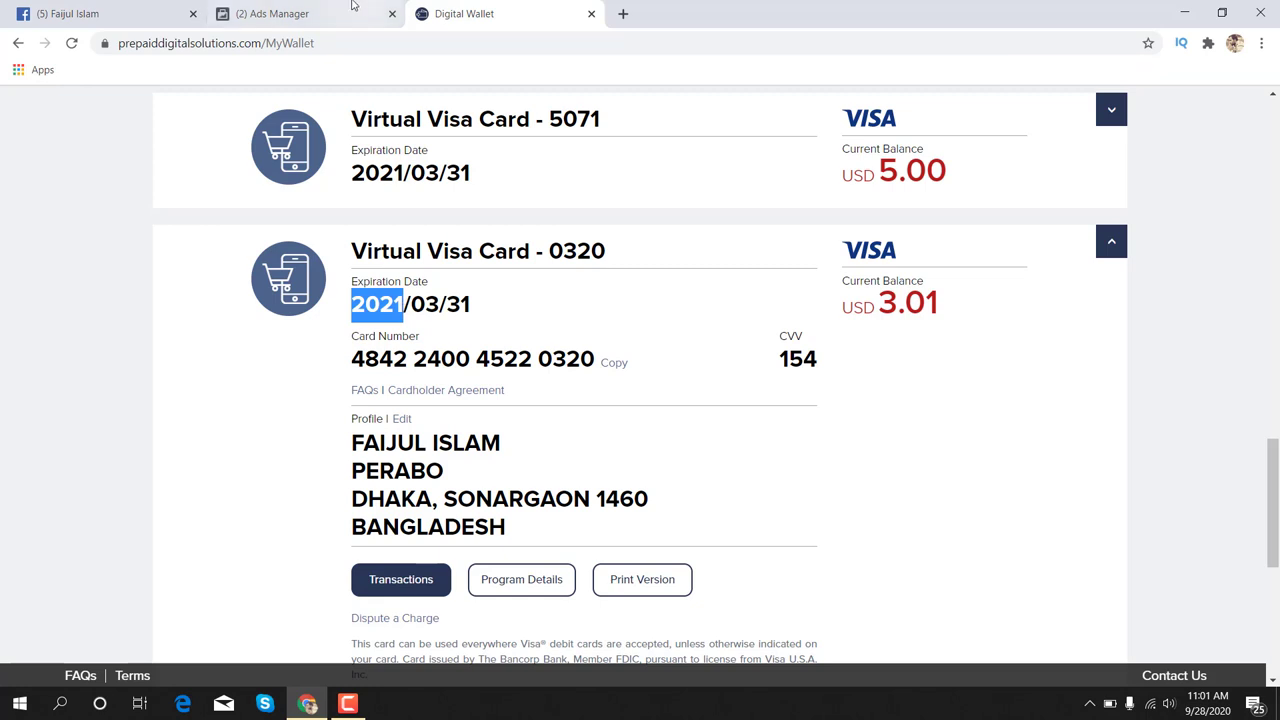
pyautogui.click(300, 14)
pyautogui.click(425, 464)
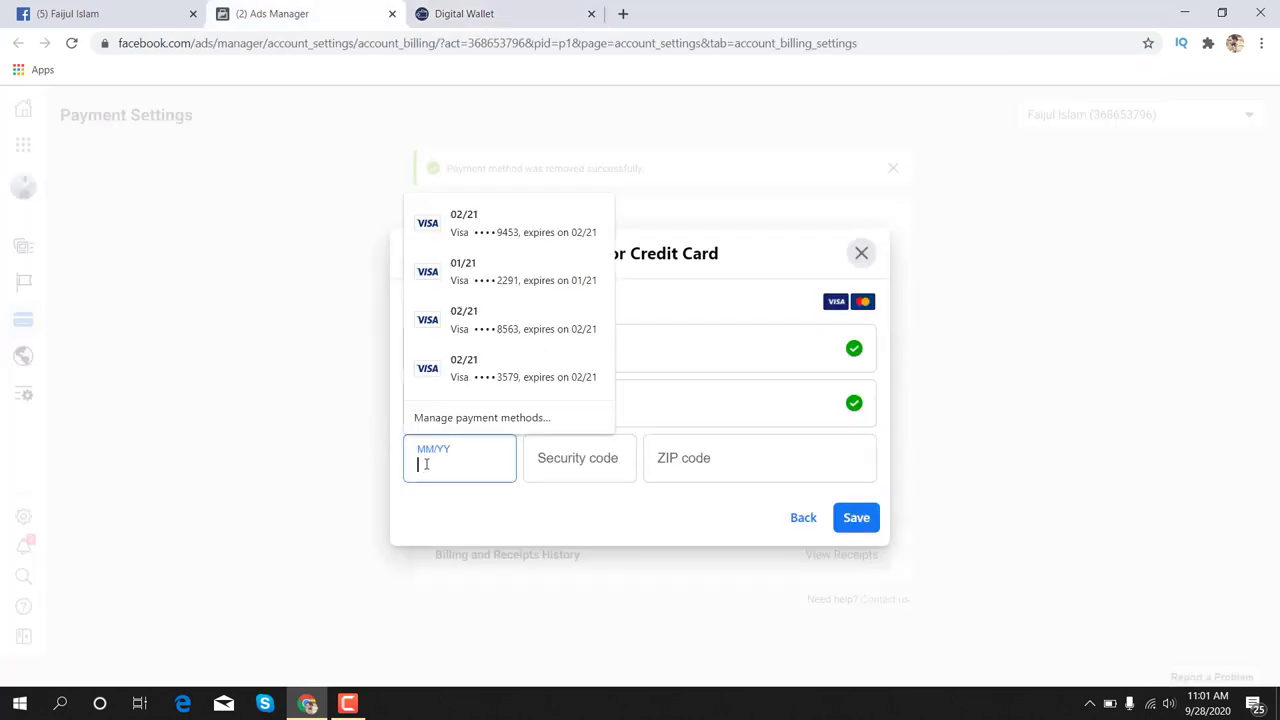
pyautogui.write('03')
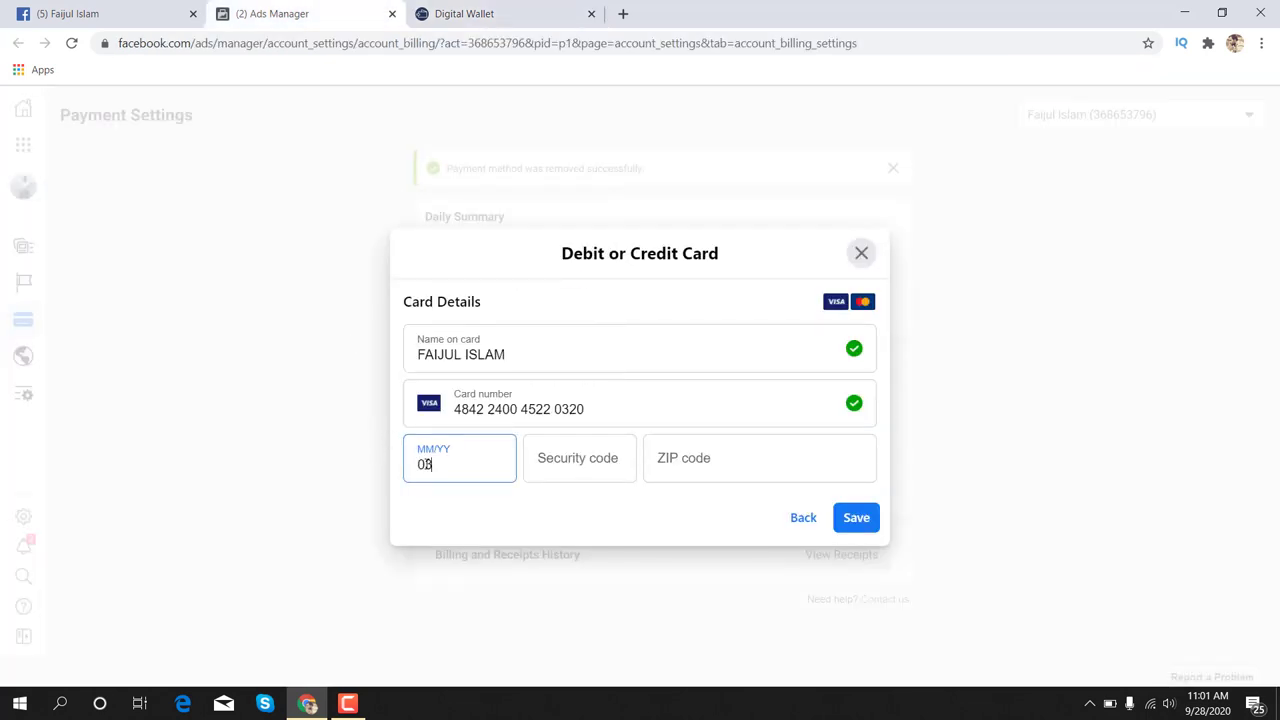
pyautogui.write('/21')
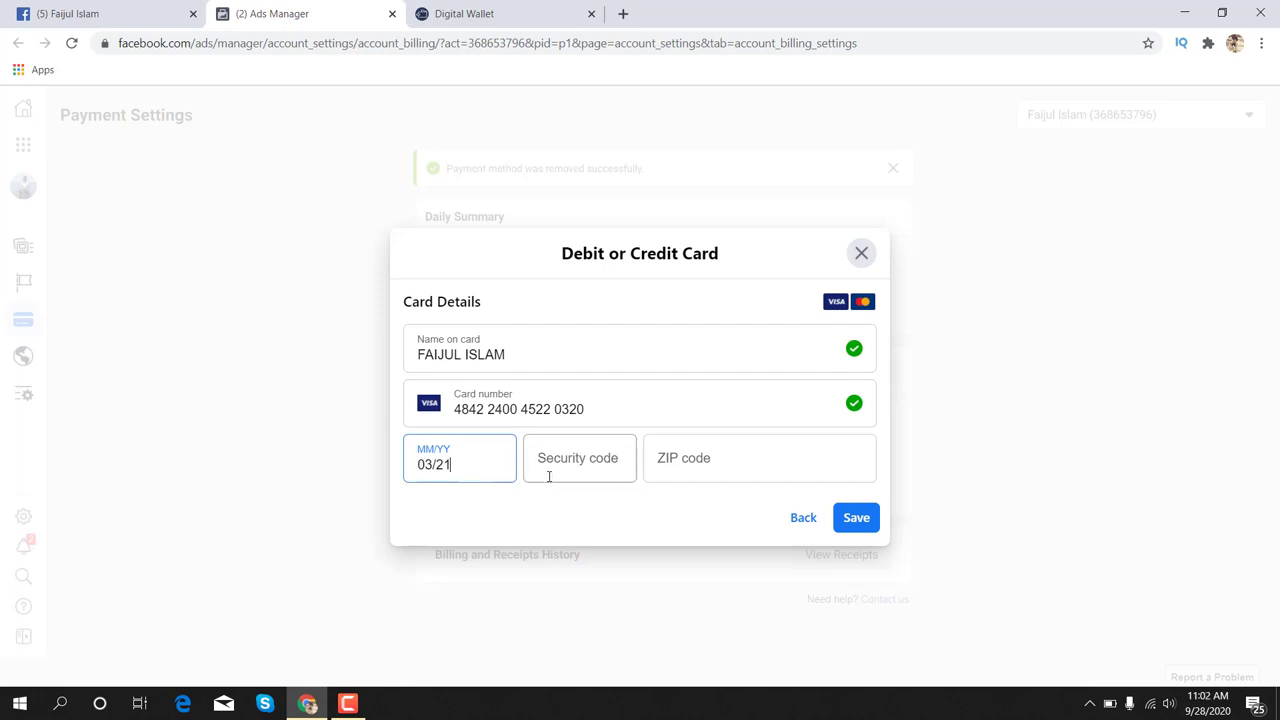
# Step: Copy the virtual card's CVV from the wallet into the security code field of the Ads Manager card form
pyautogui.click(585, 463)
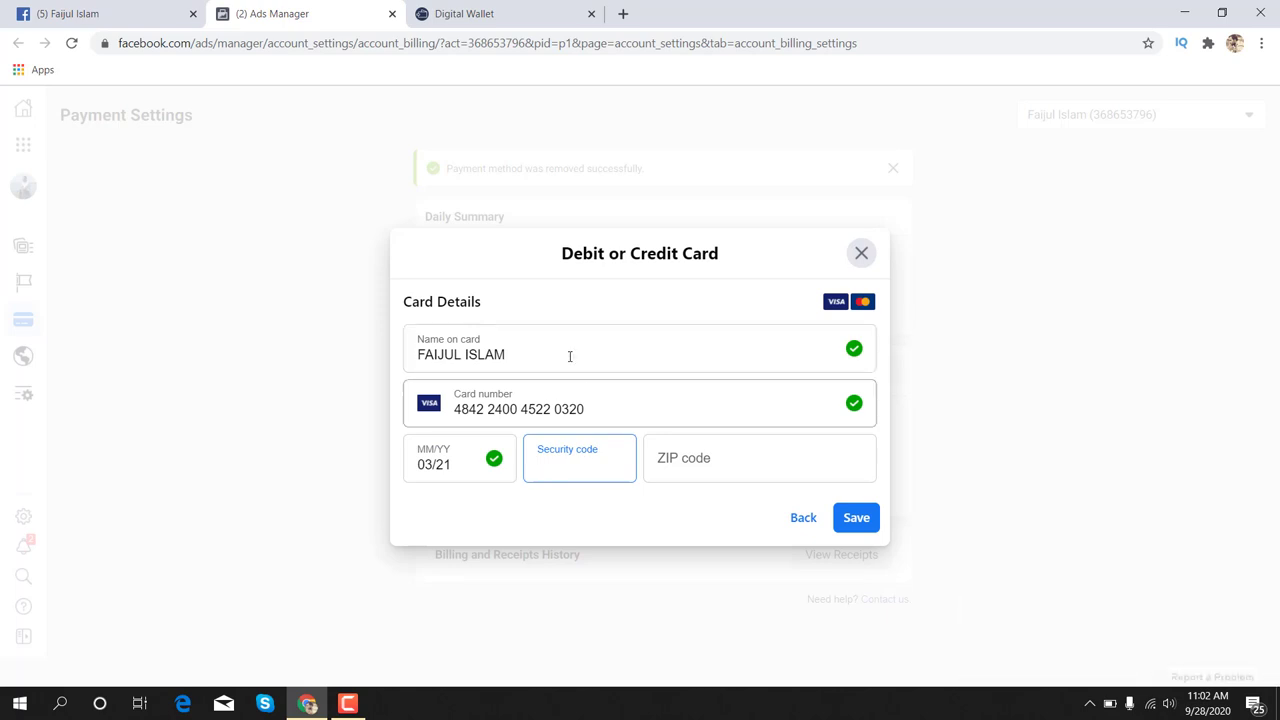
pyautogui.click(528, 14)
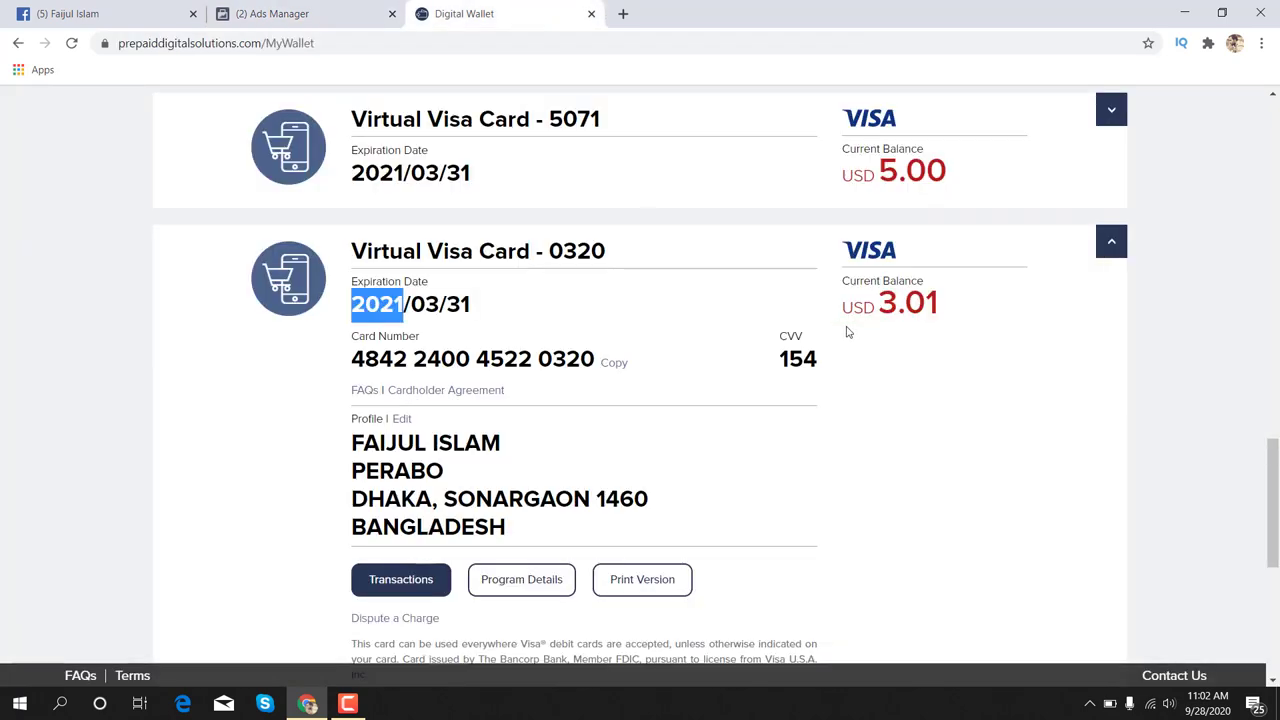
pyautogui.moveTo(781, 336); pyautogui.dragTo(812, 360)
pyautogui.rightClick(810, 360)
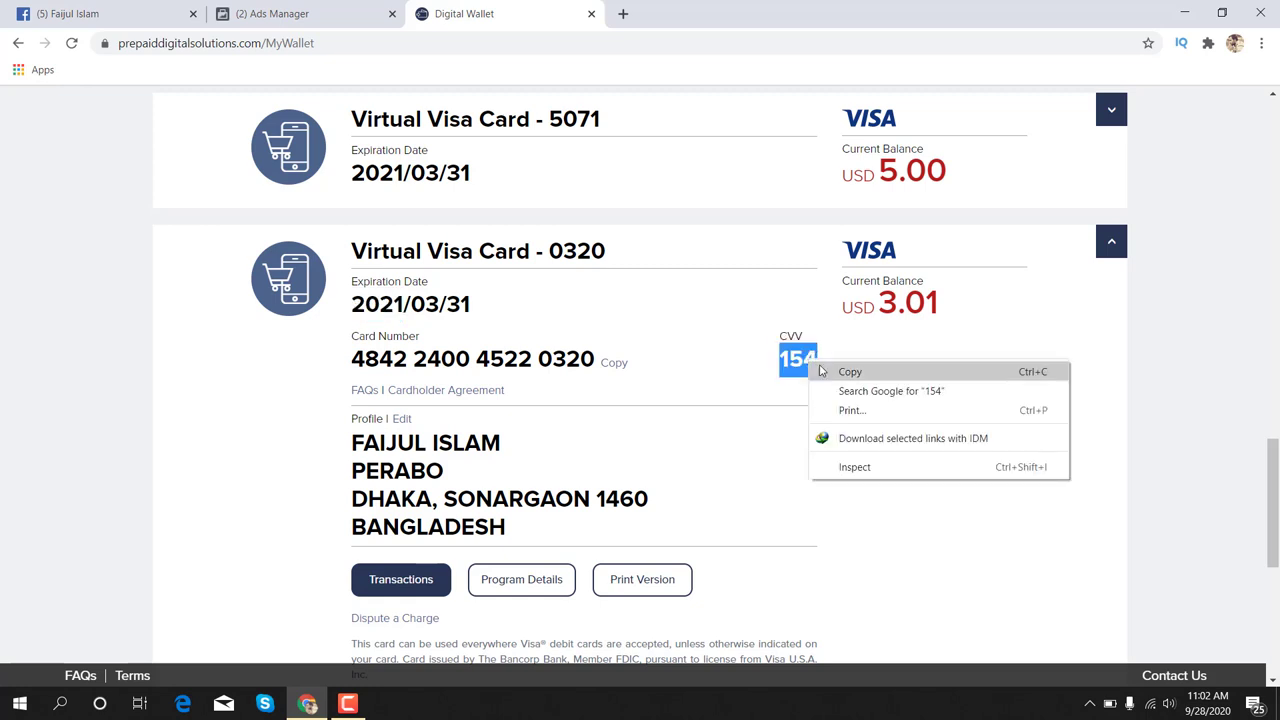
pyautogui.click(835, 370)
pyautogui.click(310, 8)
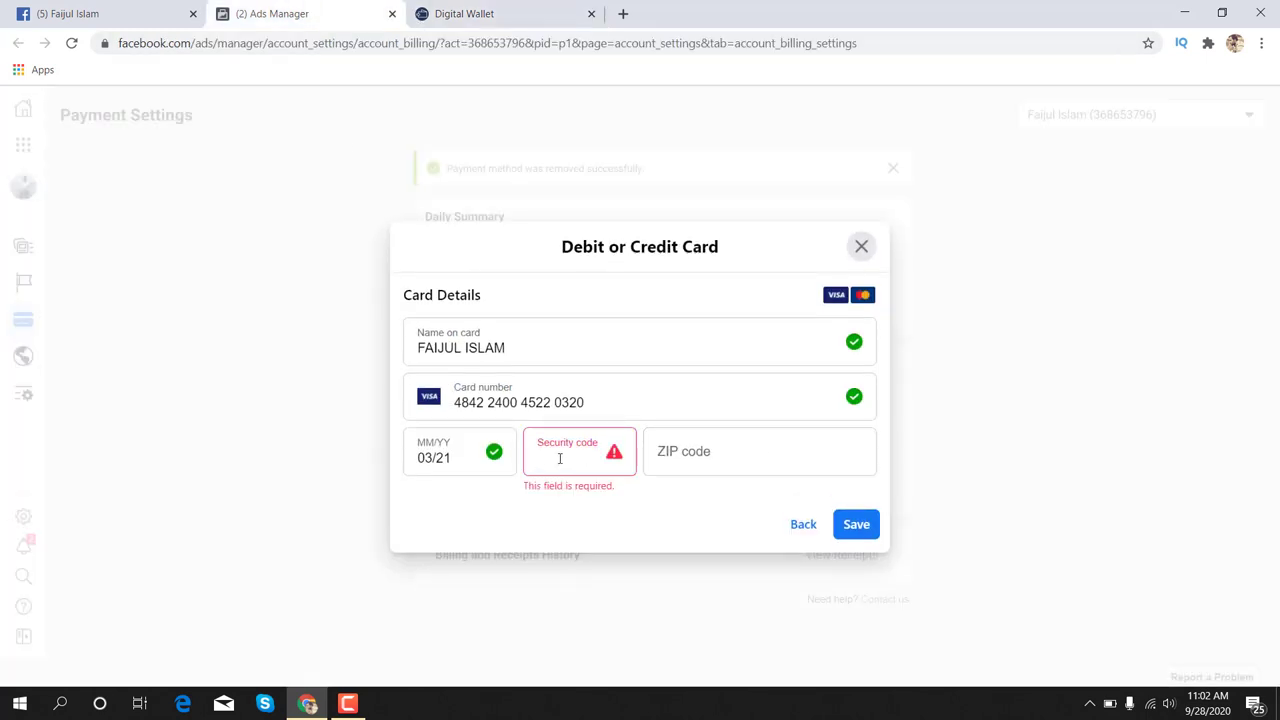
pyautogui.hotkey('ctrl', 'v')
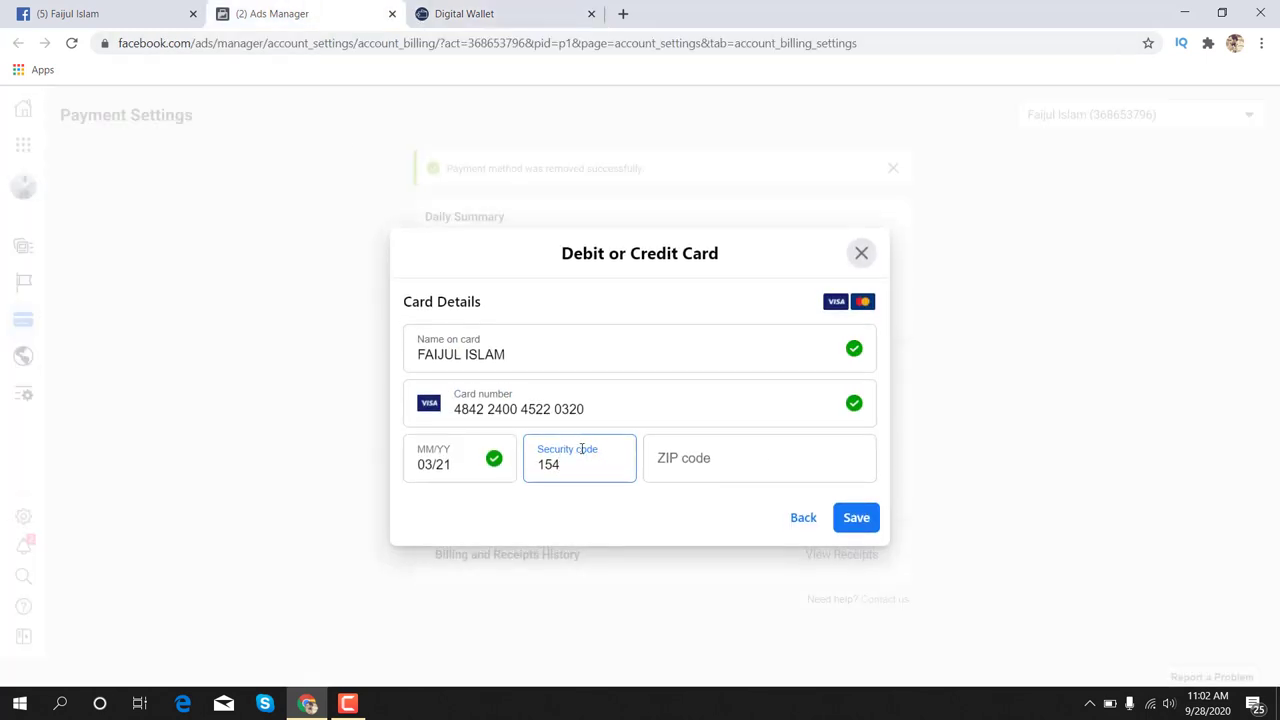
# Step: Fill in the five-digit ZIP code from the saved suggestions and save the card
pyautogui.click(692, 457)
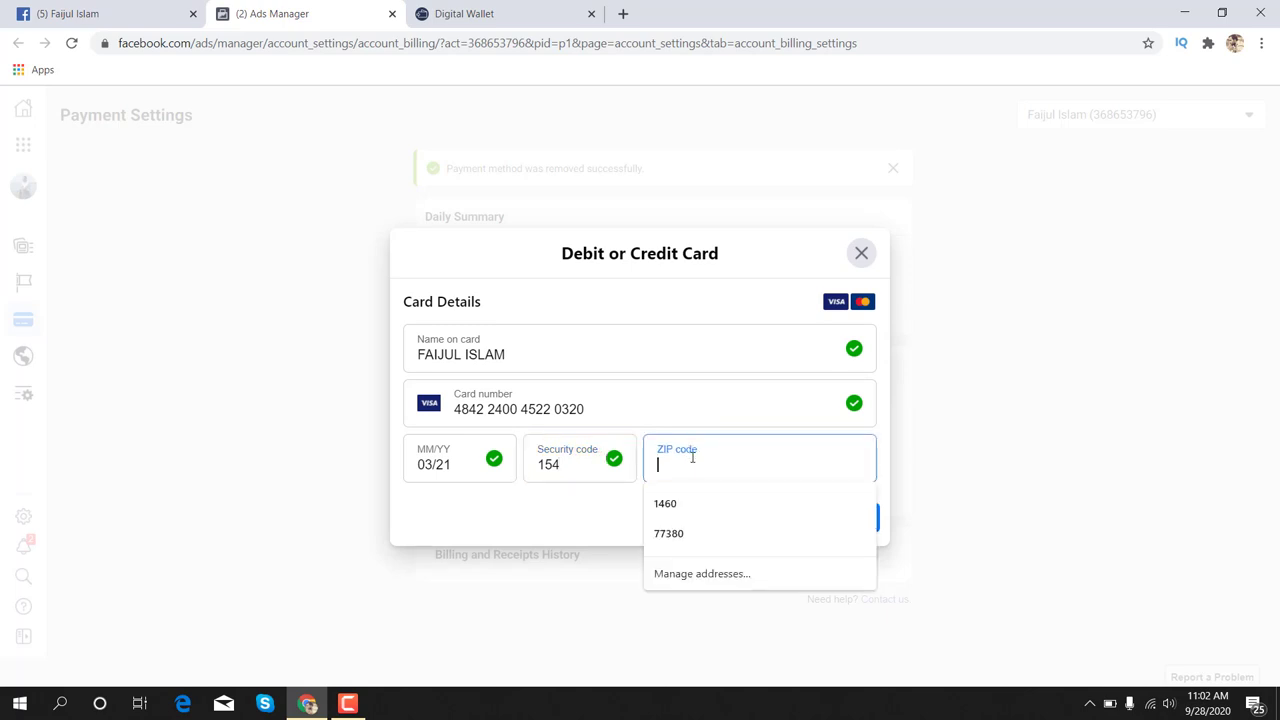
pyautogui.click(670, 533)
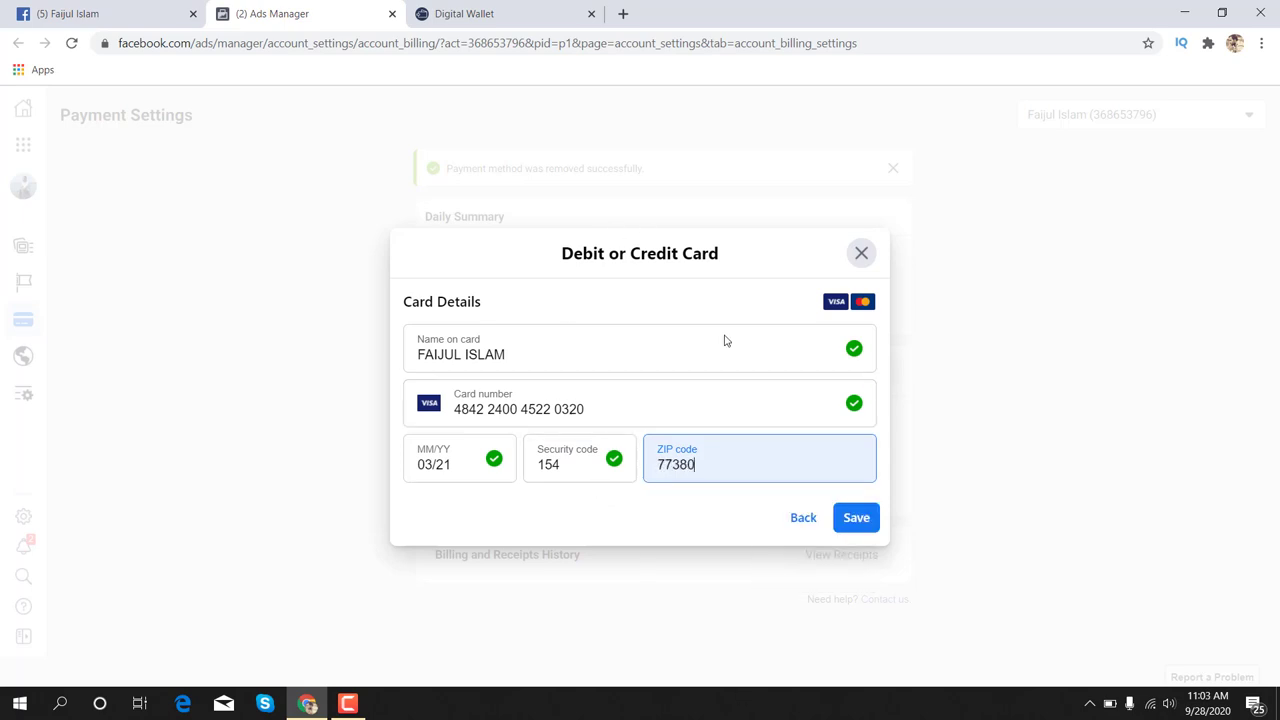
pyautogui.click(865, 521)
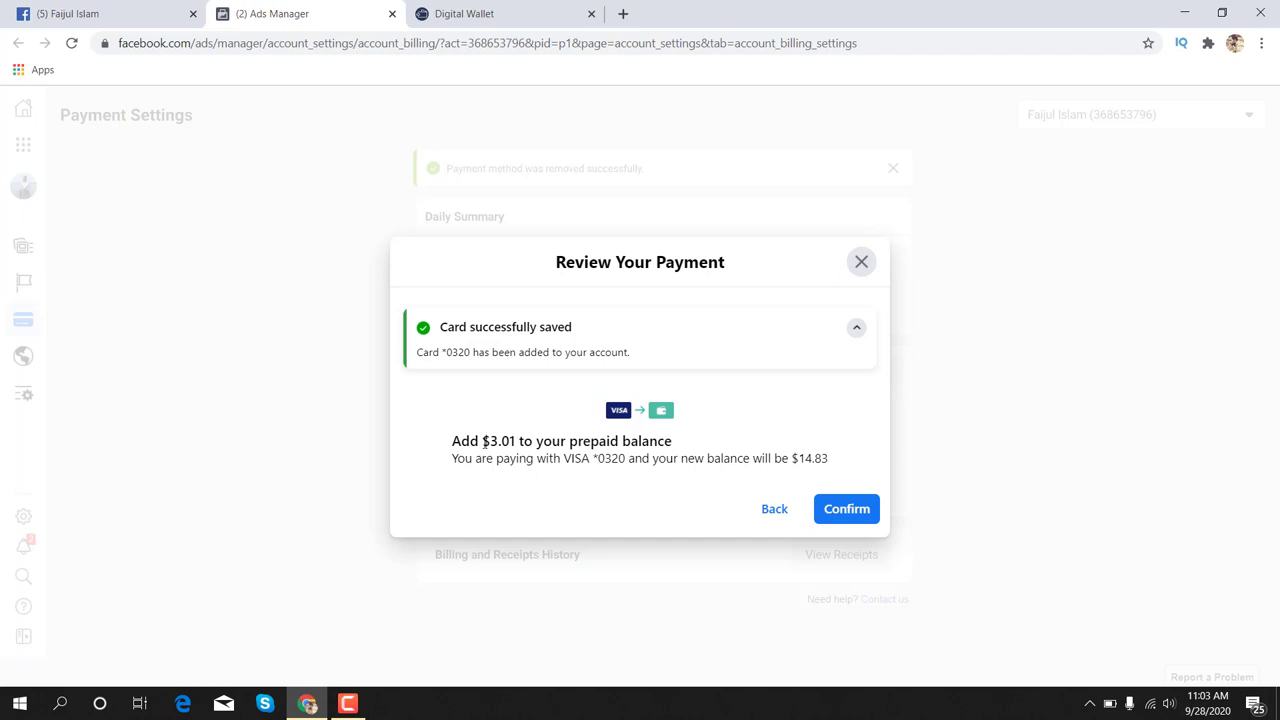
# Step: Review and confirm the $3.01 payment to the prepaid balance, then dismiss the success dialog and check the available balance
pyautogui.moveTo(483, 441); pyautogui.dragTo(519, 441)
pyautogui.moveTo(829, 458)
pyautogui.mouseDown()
pyautogui.moveTo(792, 458)
pyautogui.moveTo(830, 466)
pyautogui.mouseUp()
pyautogui.click(795, 458)
pyautogui.click(849, 512)
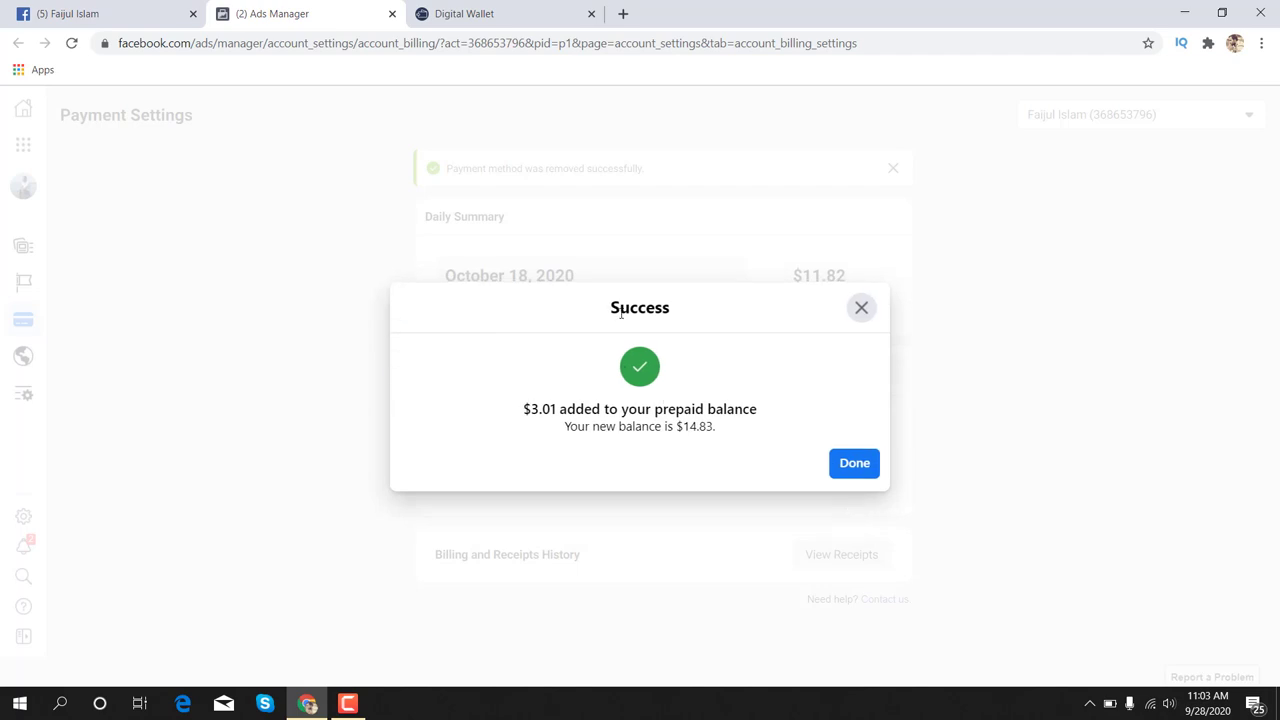
pyautogui.moveTo(612, 308); pyautogui.dragTo(665, 307)
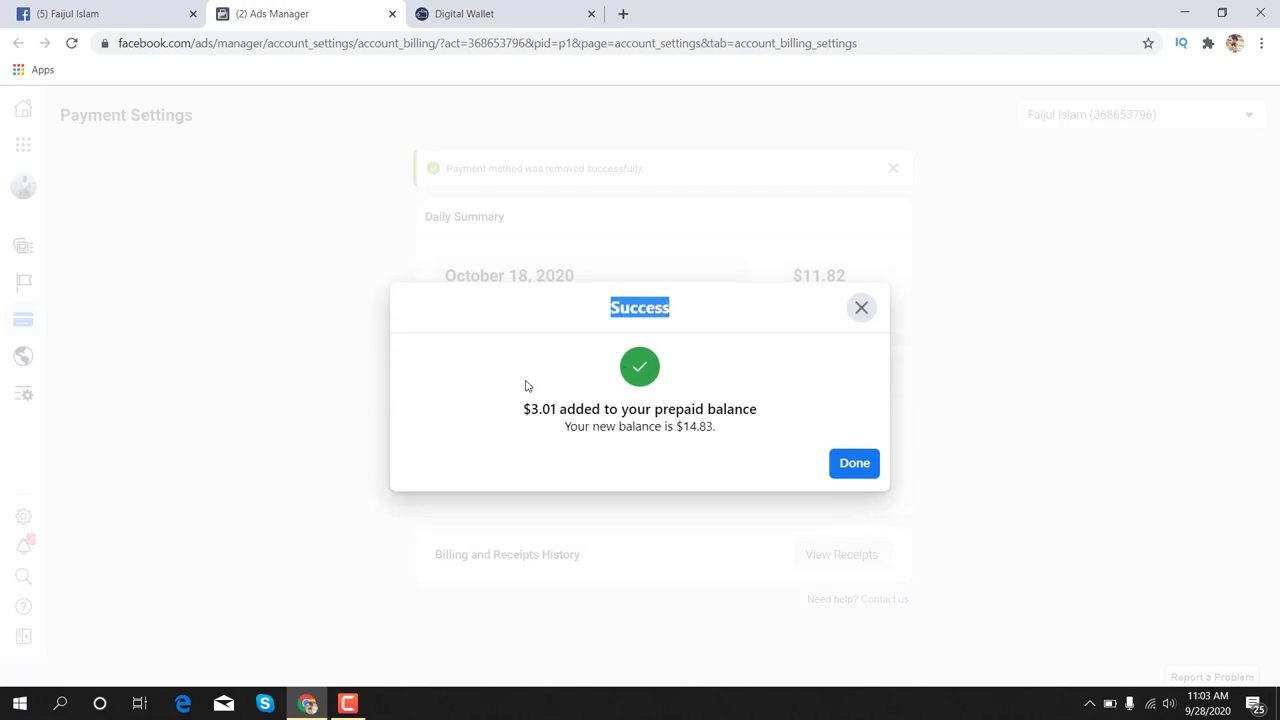
pyautogui.moveTo(524, 408); pyautogui.dragTo(561, 407)
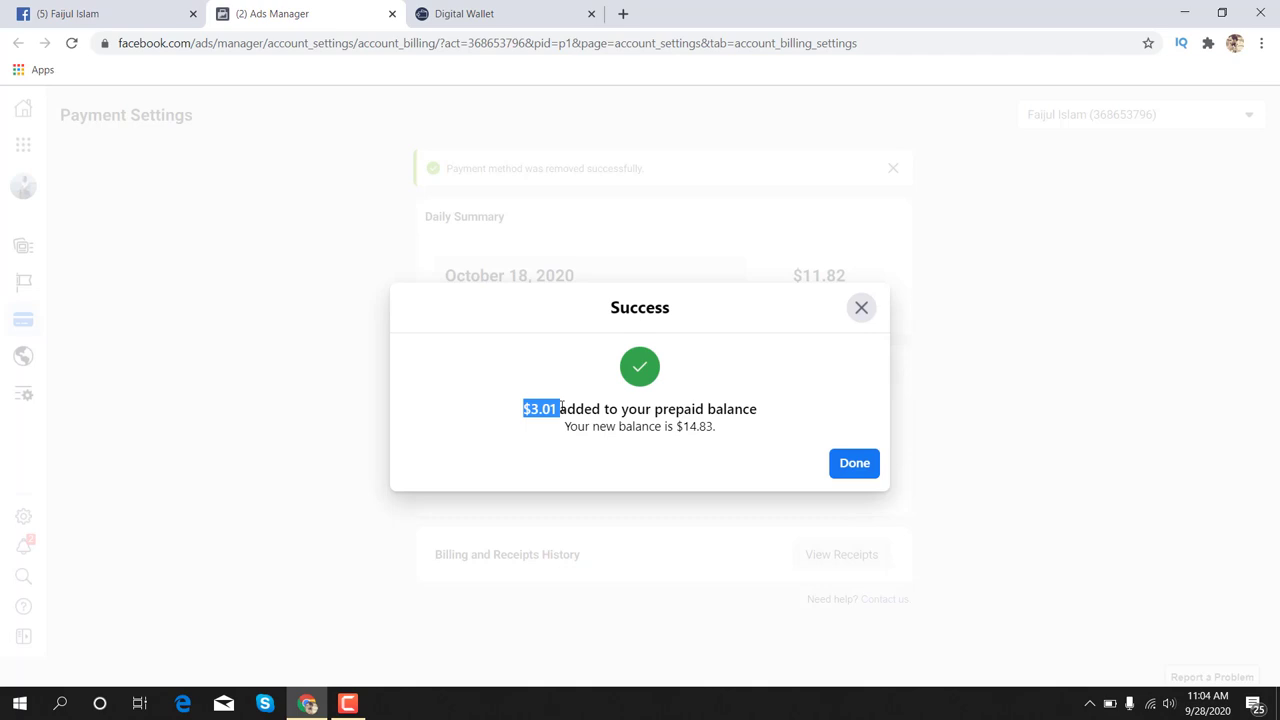
pyautogui.click(853, 464)
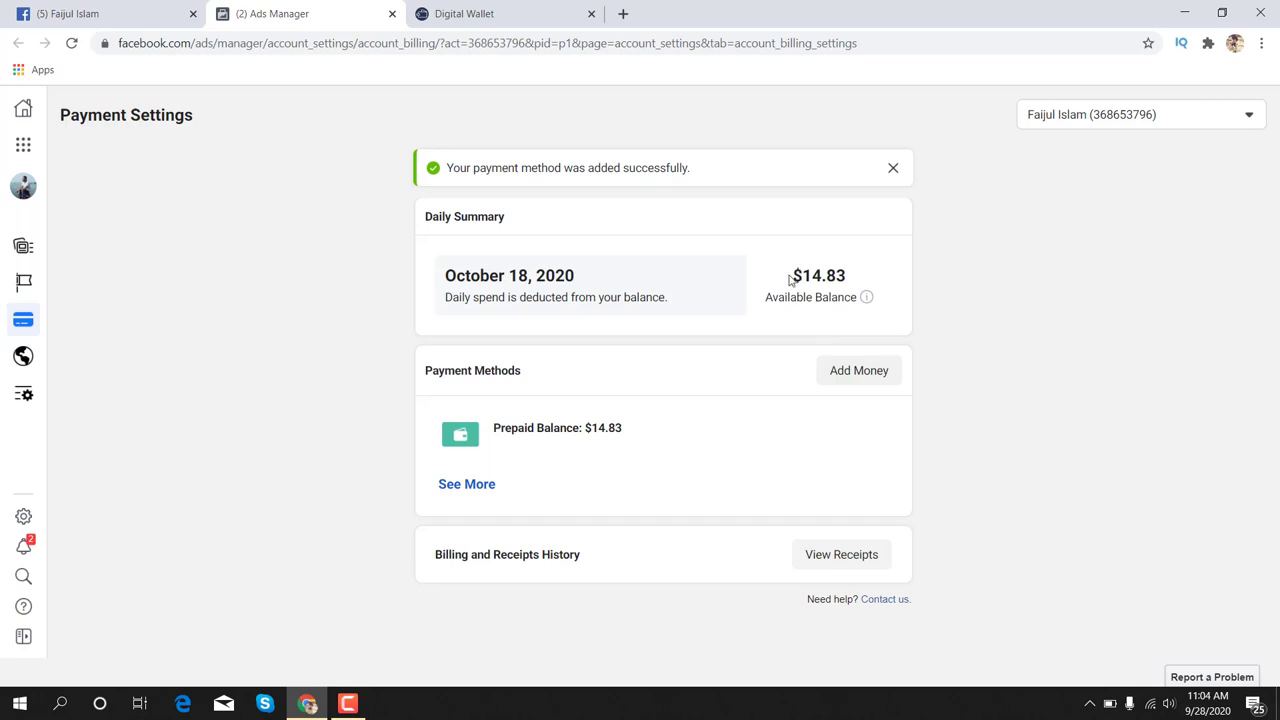
pyautogui.moveTo(789, 281); pyautogui.dragTo(847, 284)
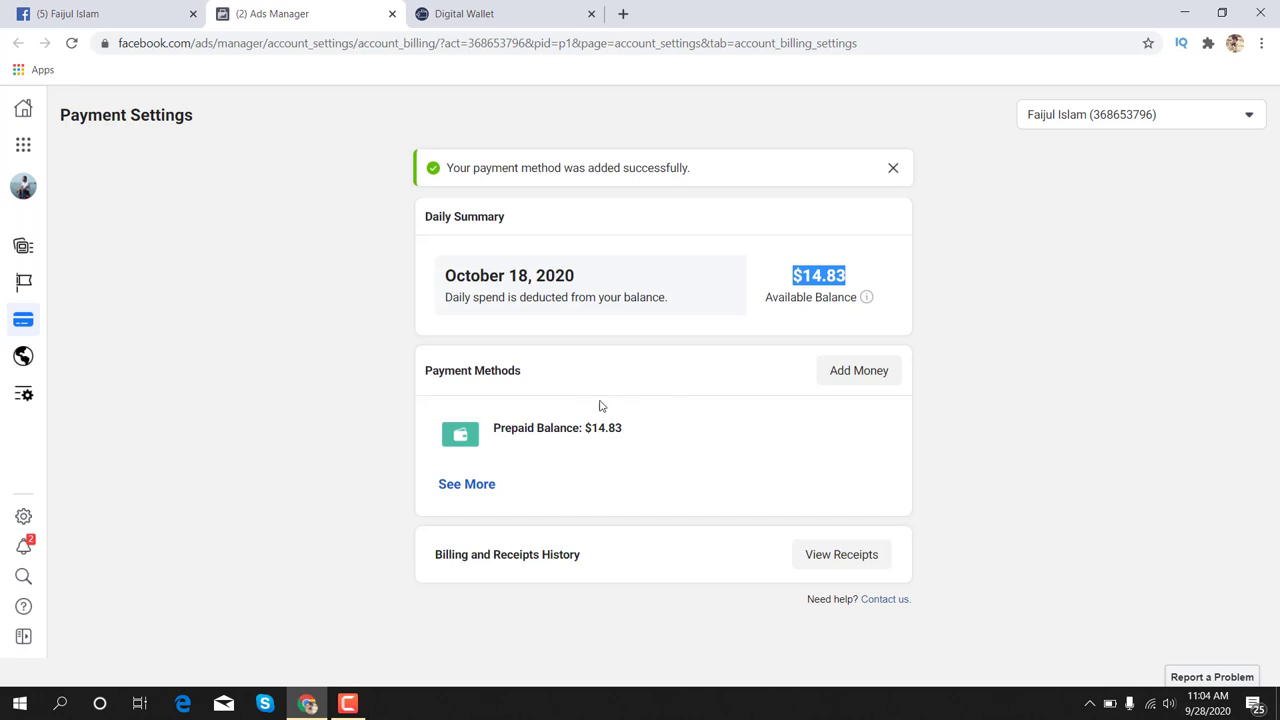
# Step: Remove the newly added Visa card from the payment methods, then check the remaining methods and available balance
pyautogui.click(460, 485)
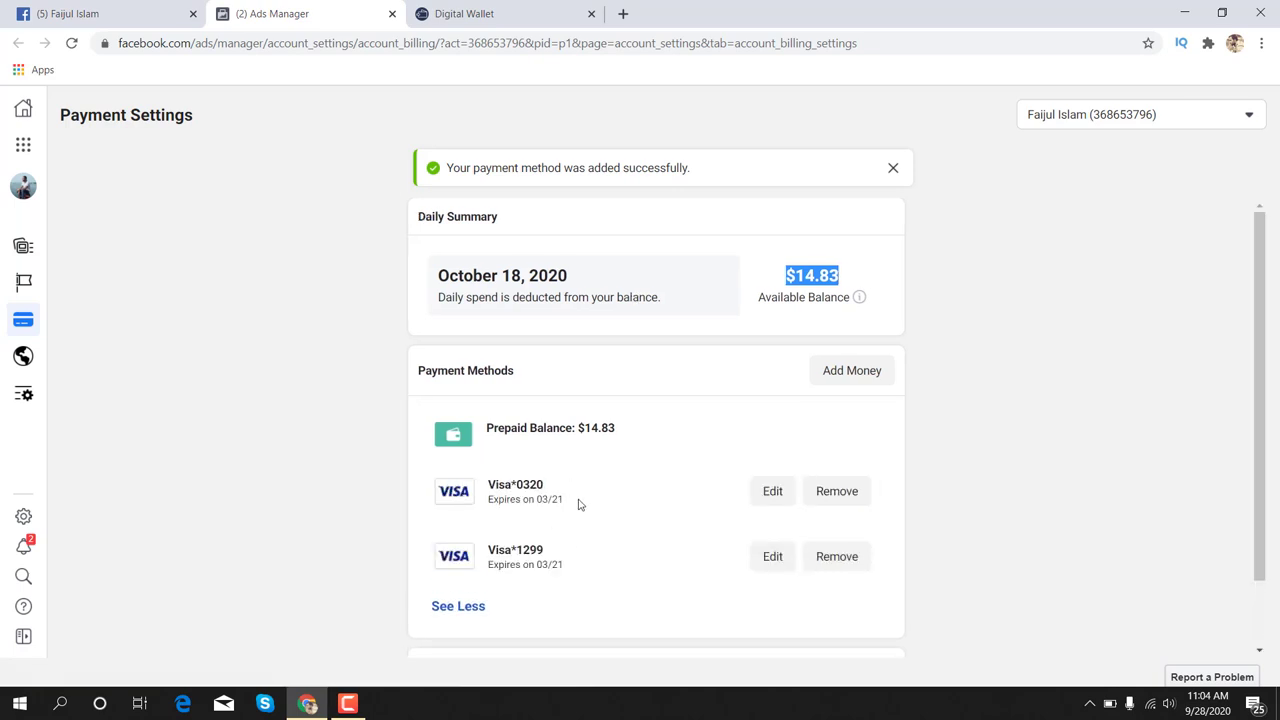
pyautogui.click(849, 492)
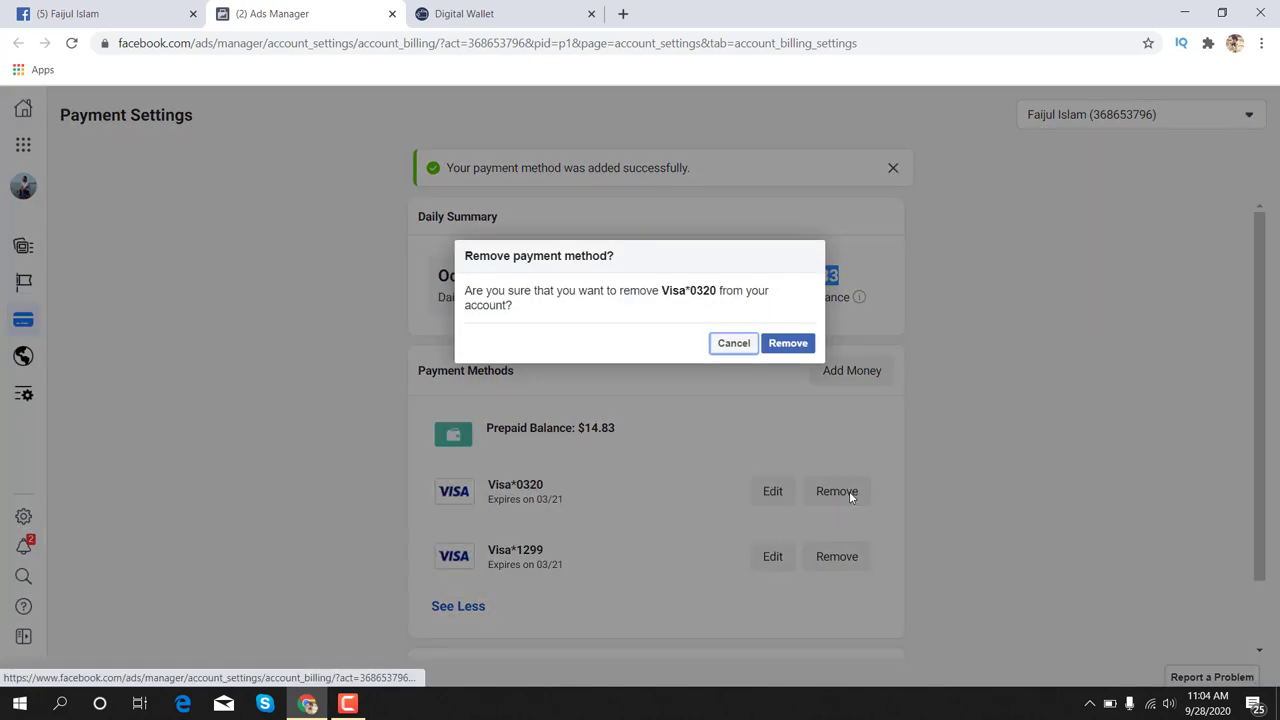
pyautogui.click(788, 343)
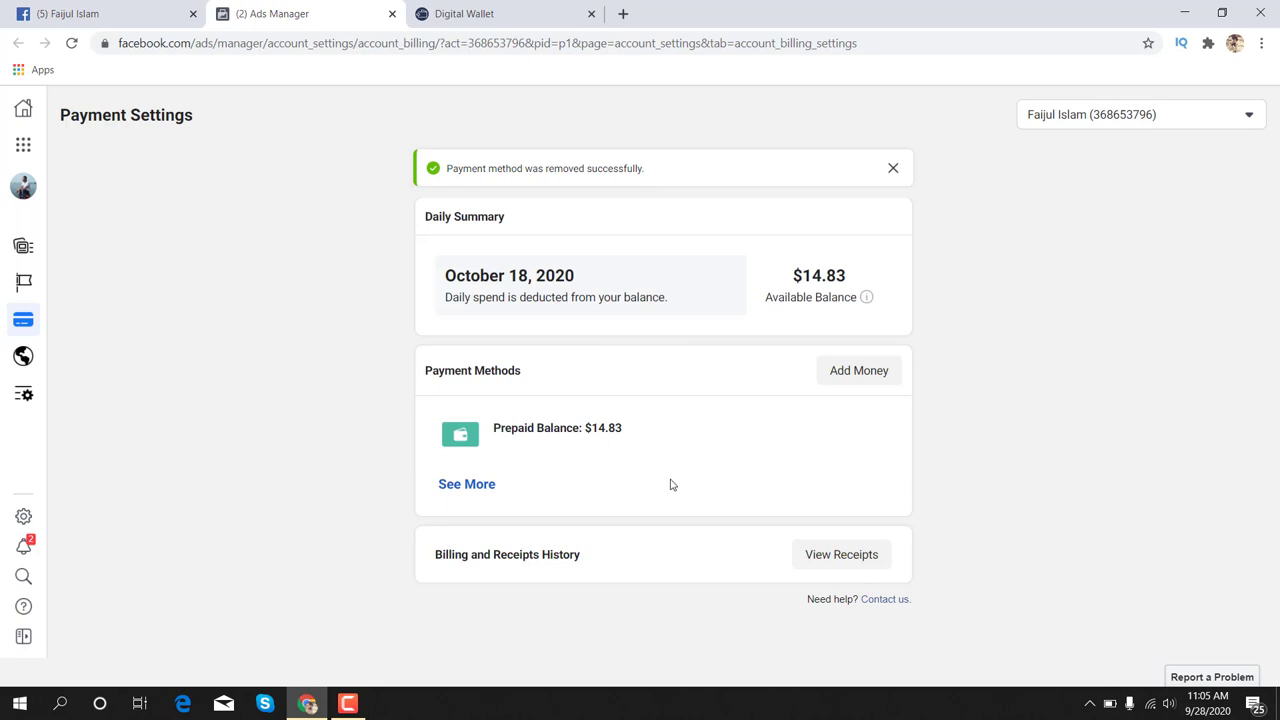
pyautogui.click(482, 488)
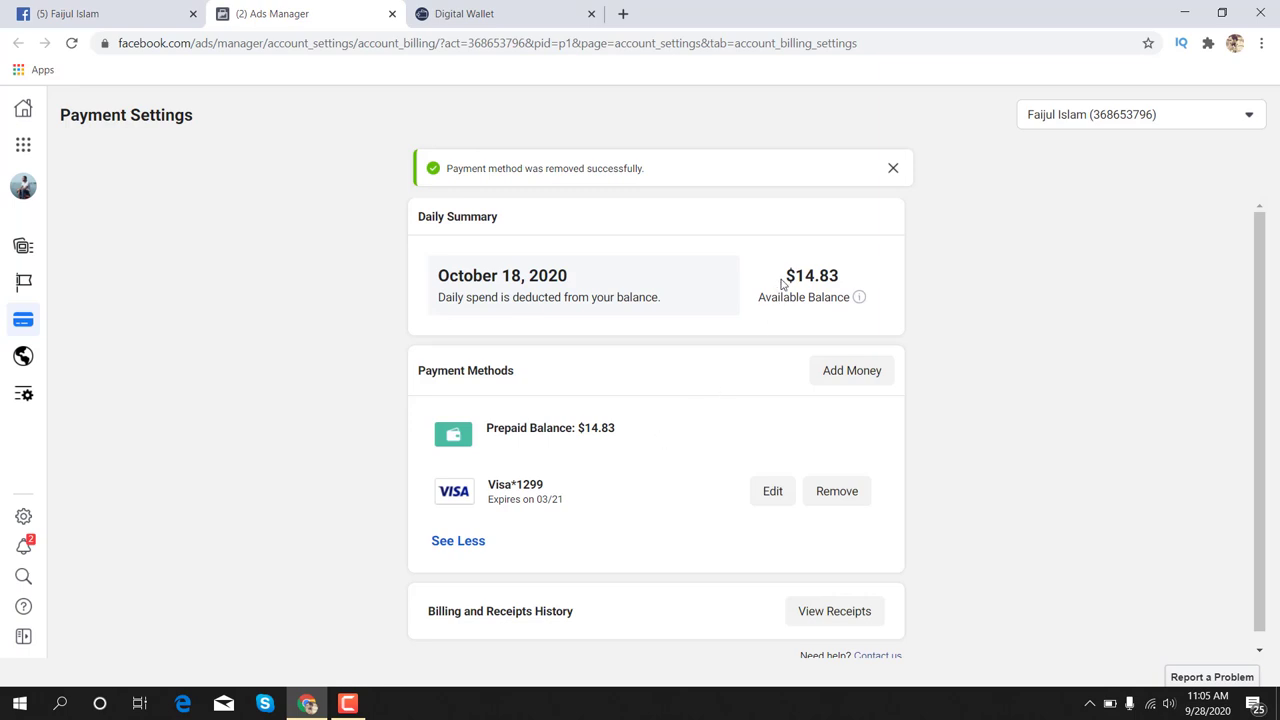
pyautogui.moveTo(783, 277); pyautogui.dragTo(846, 278)
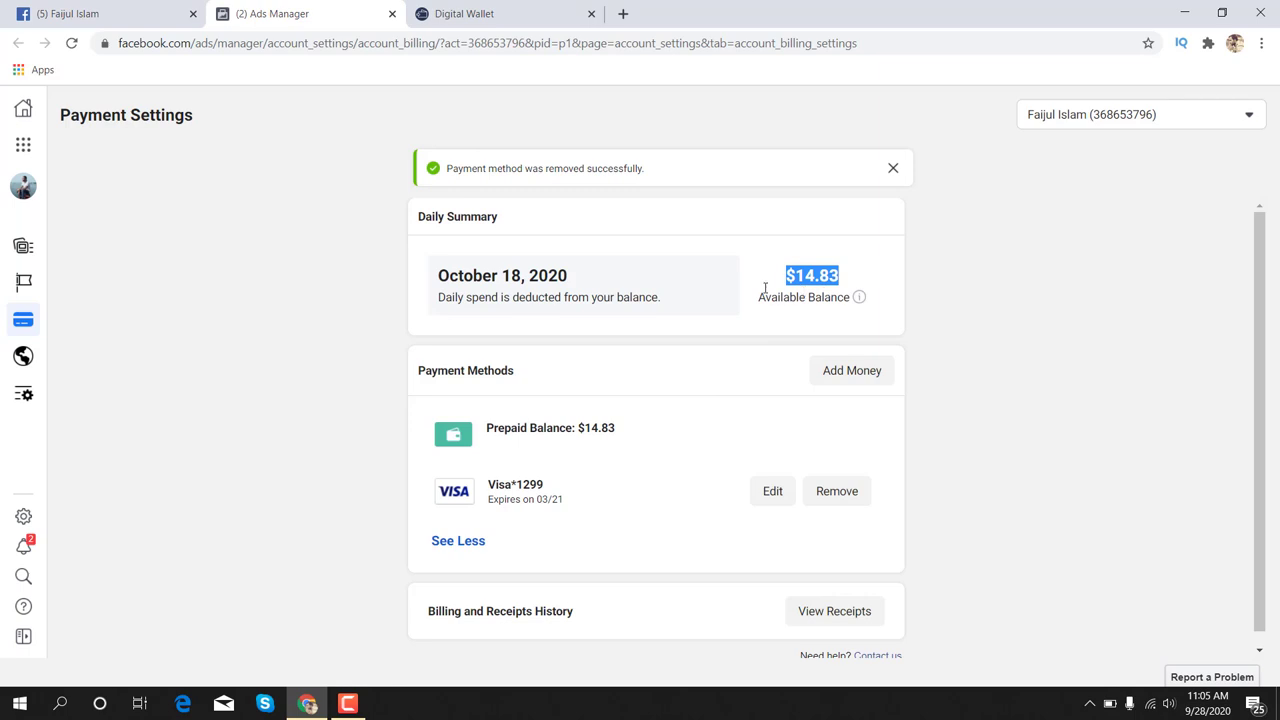
# Step: Return to the Facebook page's Ad Center and open the page itself
pyautogui.moveTo(768, 272)
pyautogui.click(65, 15)
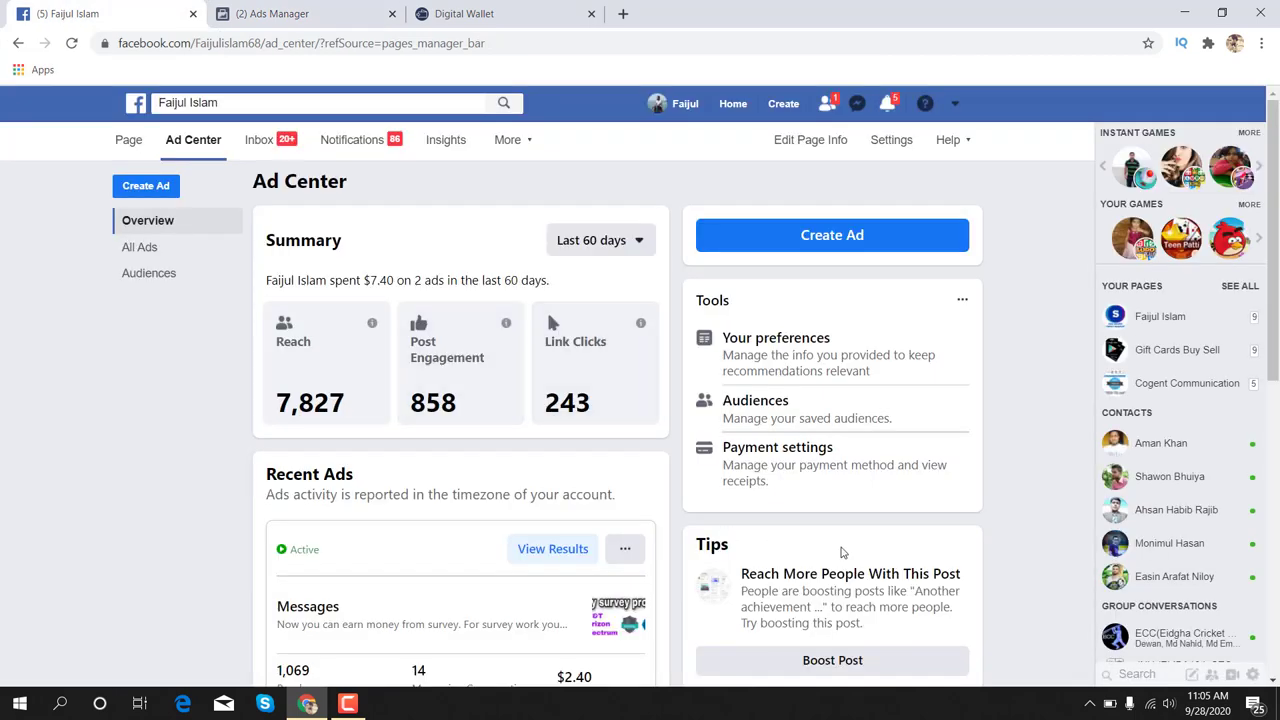
pyautogui.scroll(-5, 724, 470)
pyautogui.scroll(5, 500, 440)
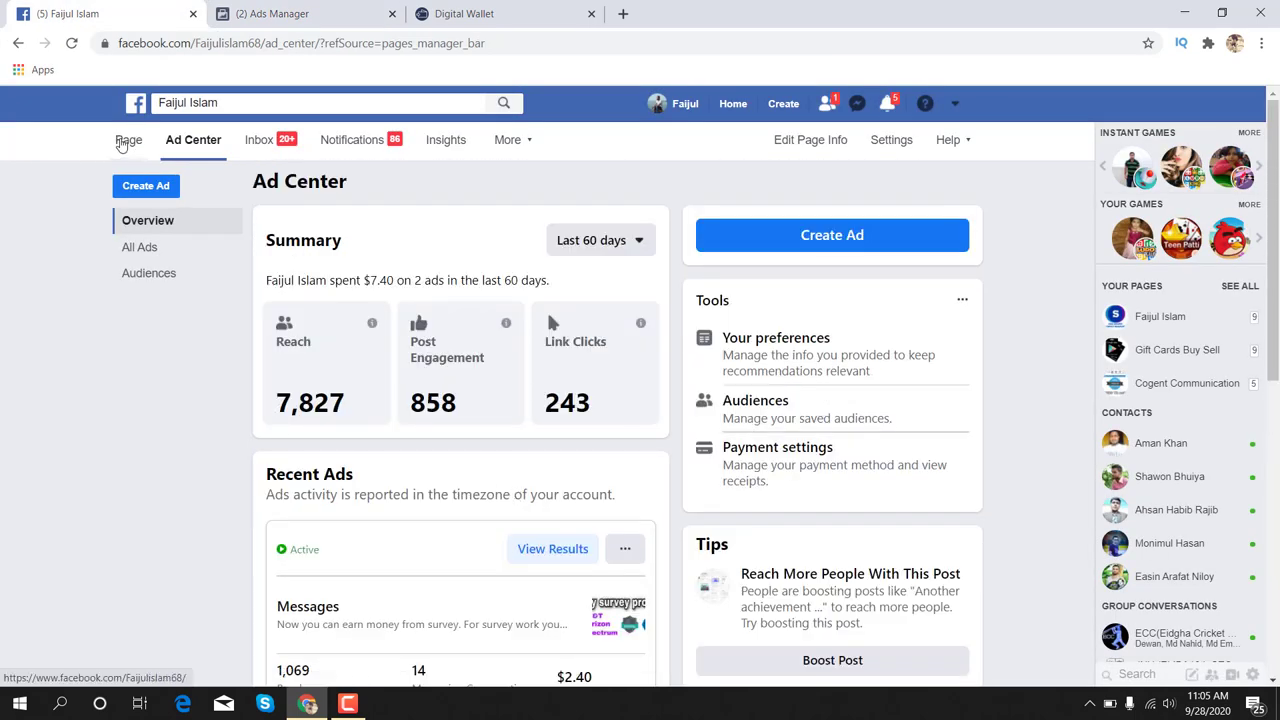
pyautogui.click(122, 142)
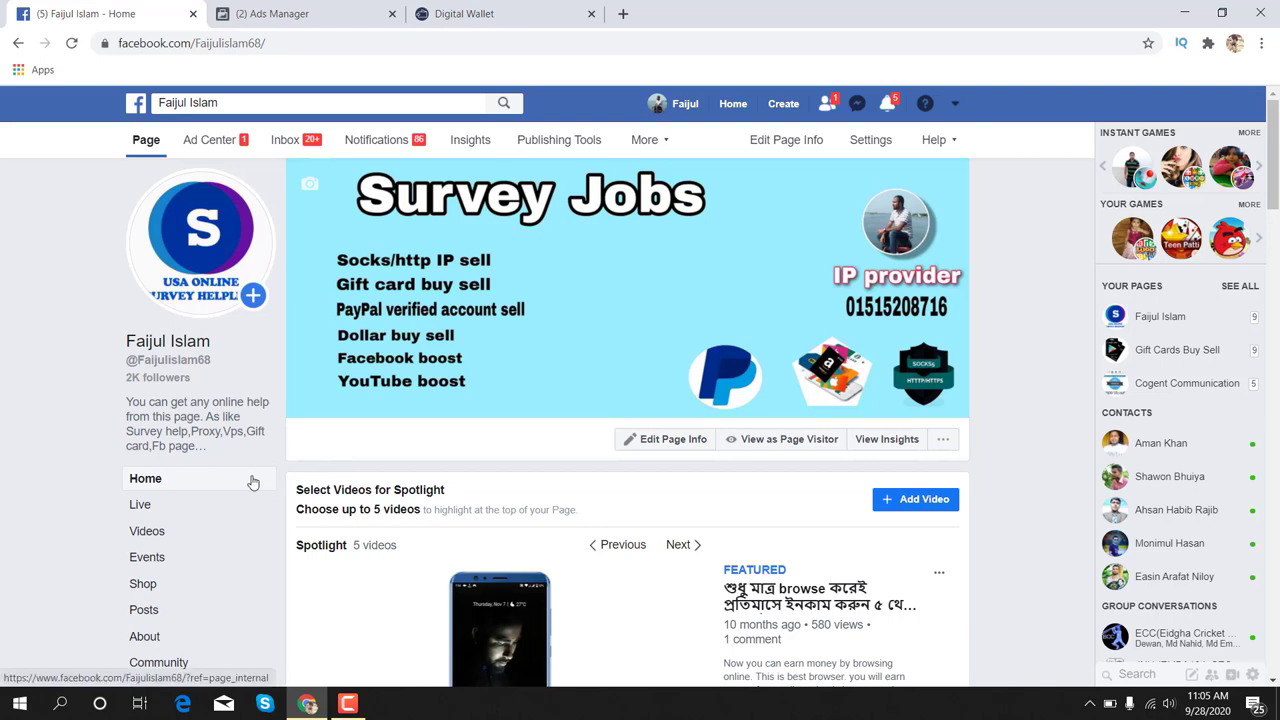
# Step: Start a new promotion for the page with the Promote Your Page goal
pyautogui.scroll(-2, 281, 476)
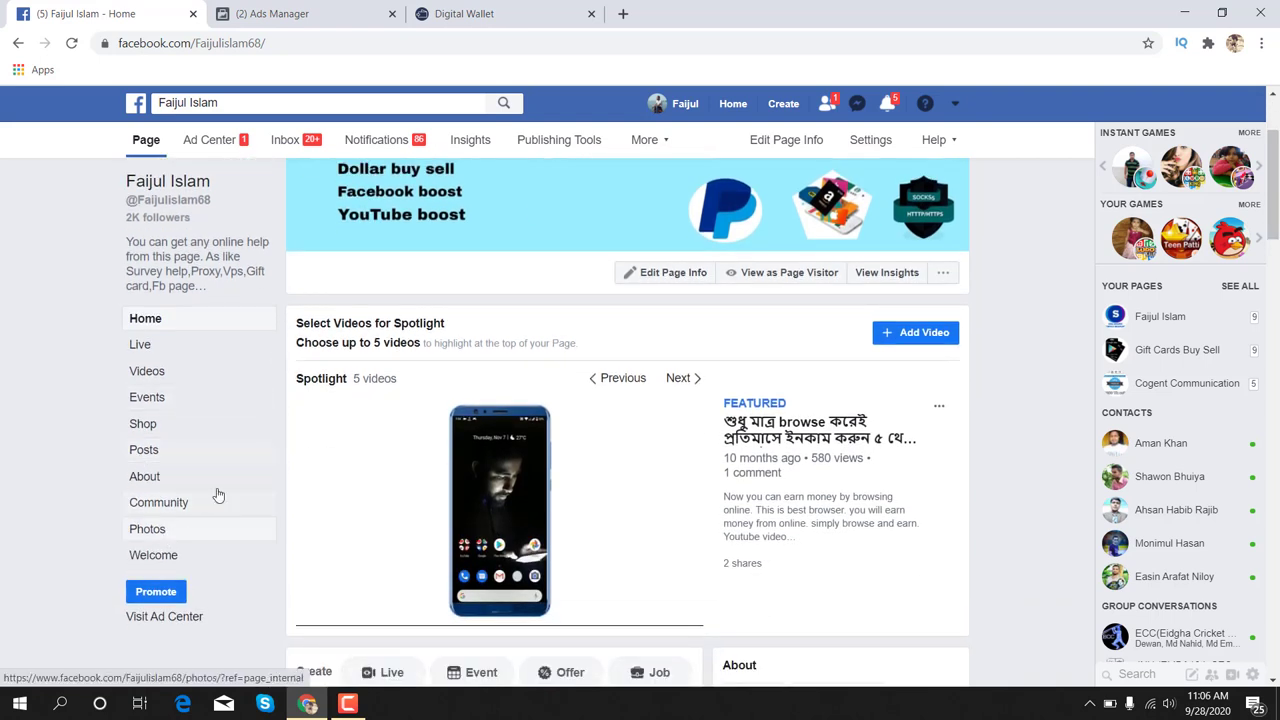
pyautogui.click(154, 594)
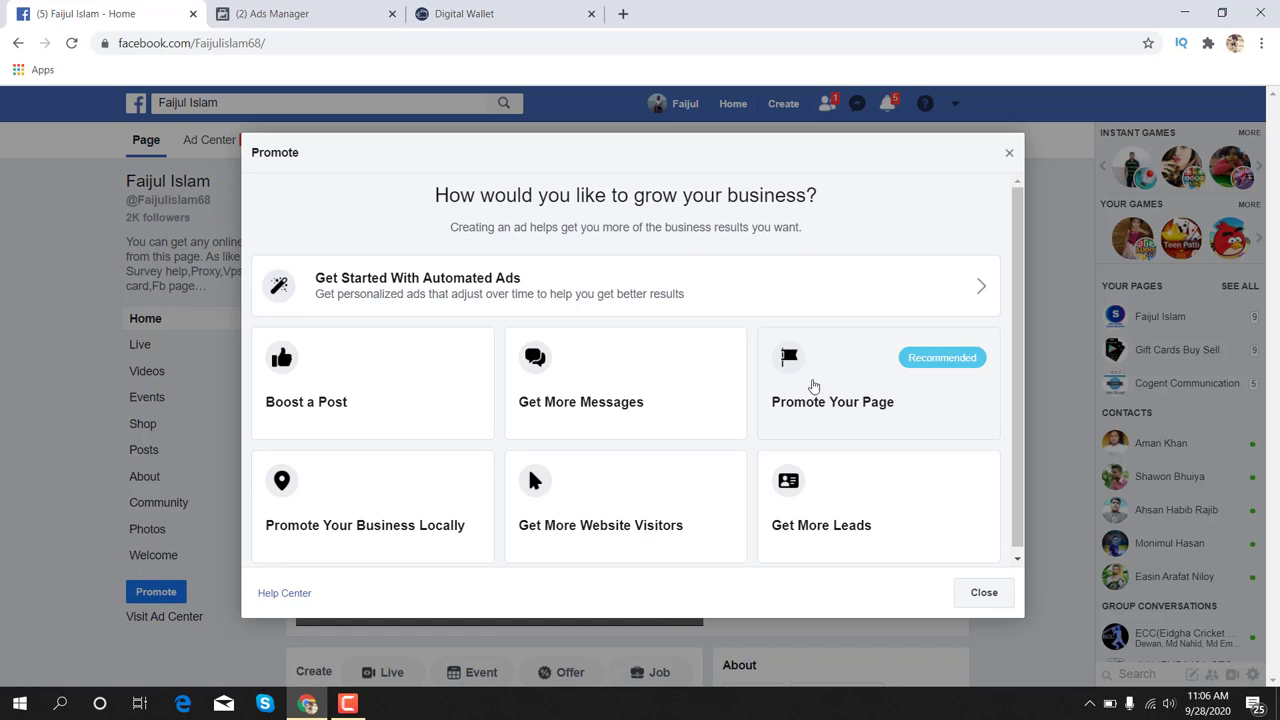
pyautogui.click(813, 386)
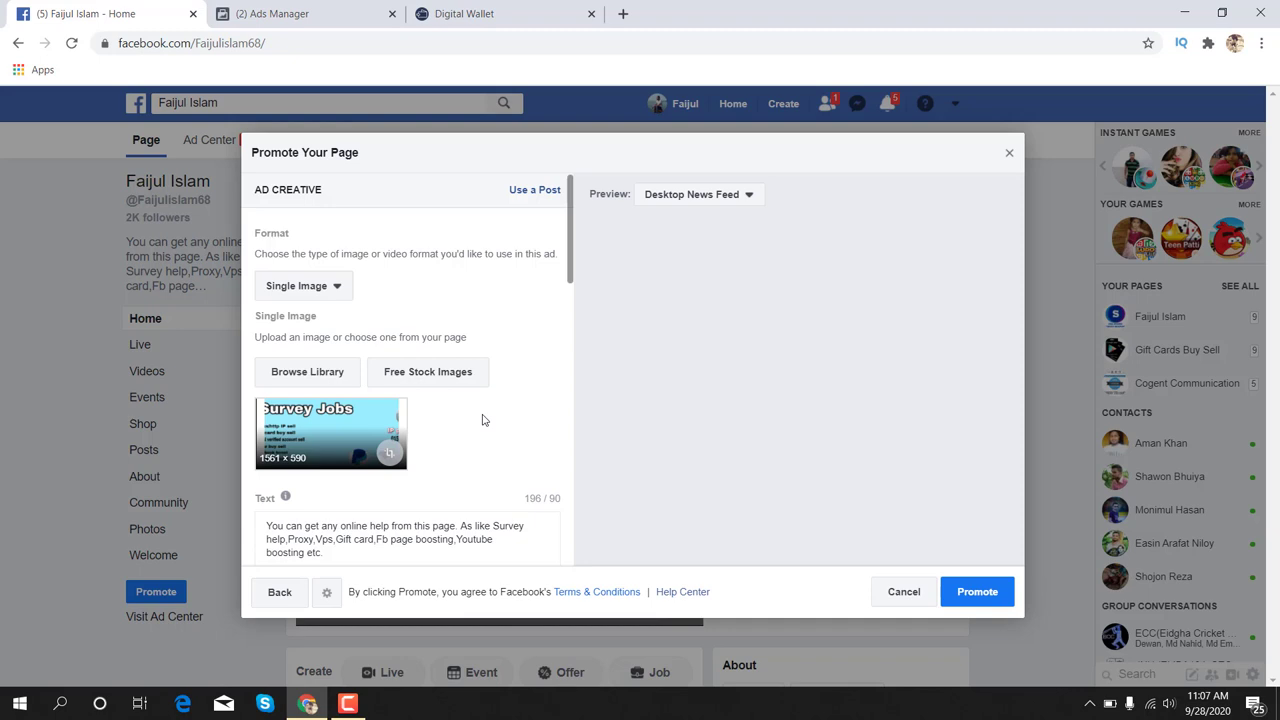
# Step: Open the promotion's targeted audience for editing, try Men as the gender, and set it back to All
pyautogui.scroll(-3, 482, 420)
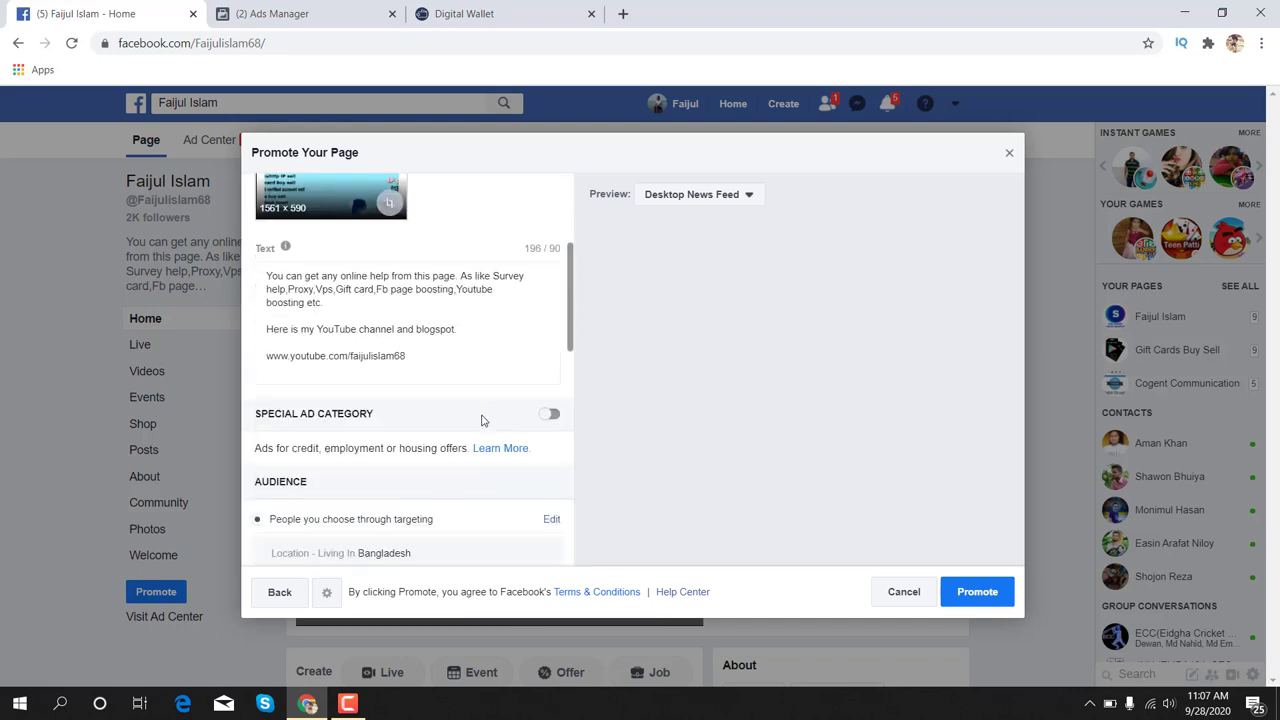
pyautogui.scroll(-2, 482, 415)
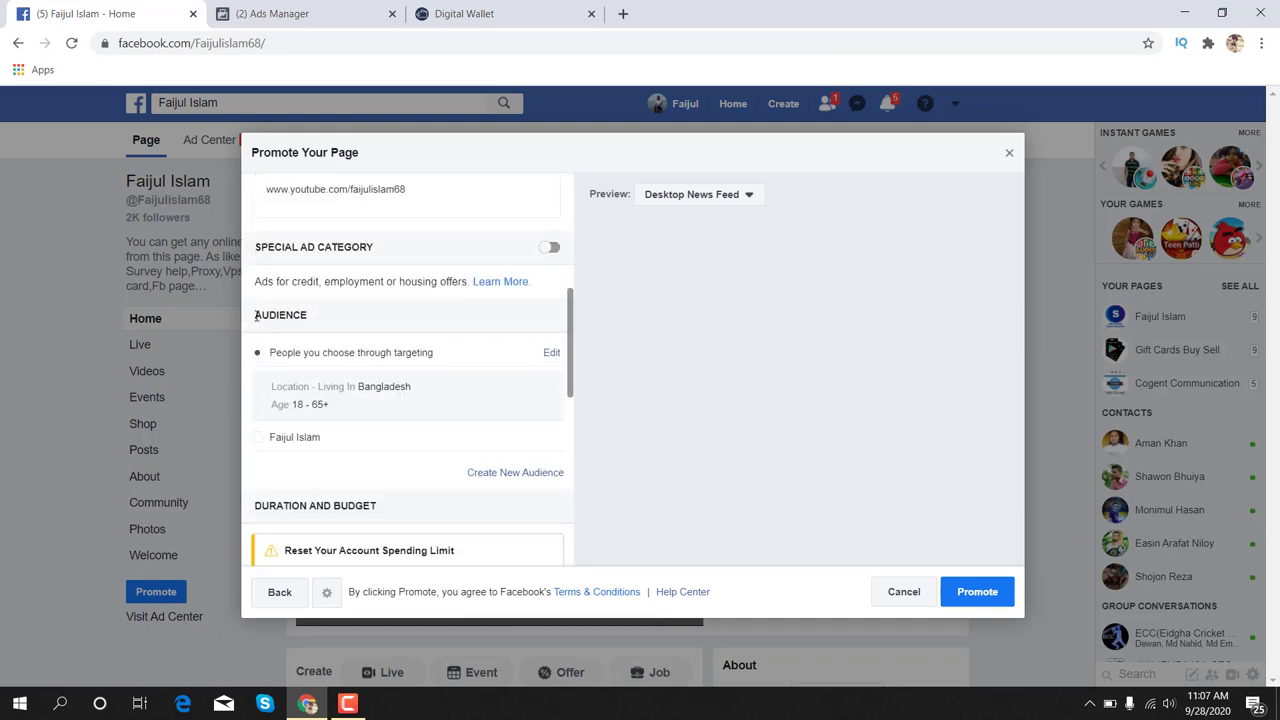
pyautogui.moveTo(256, 315); pyautogui.dragTo(305, 315)
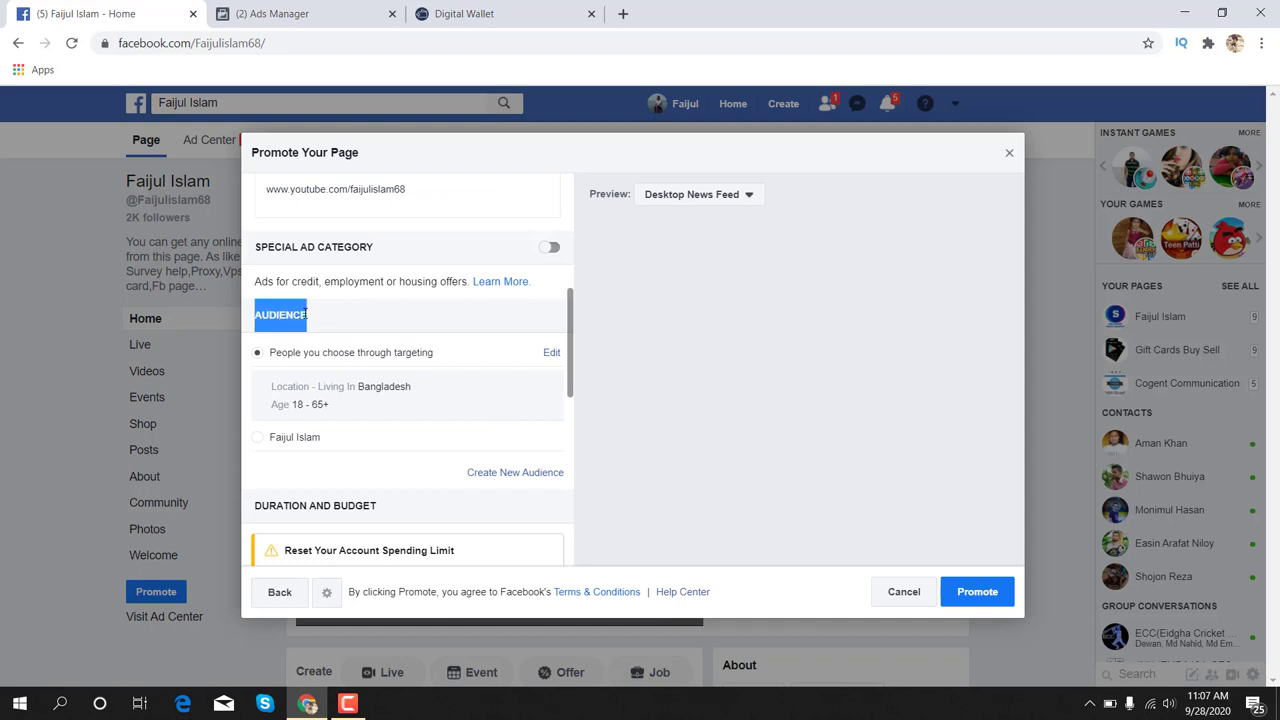
pyautogui.click(551, 354)
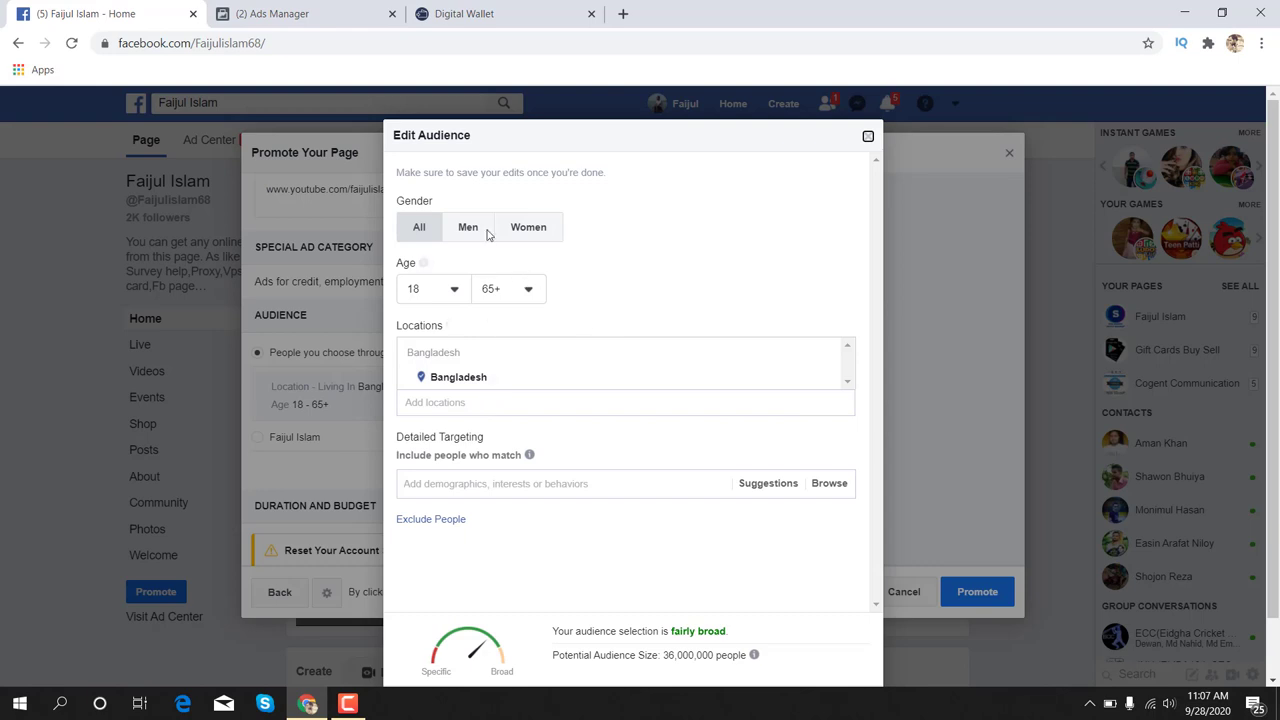
pyautogui.moveTo(450, 325)
pyautogui.click(467, 229)
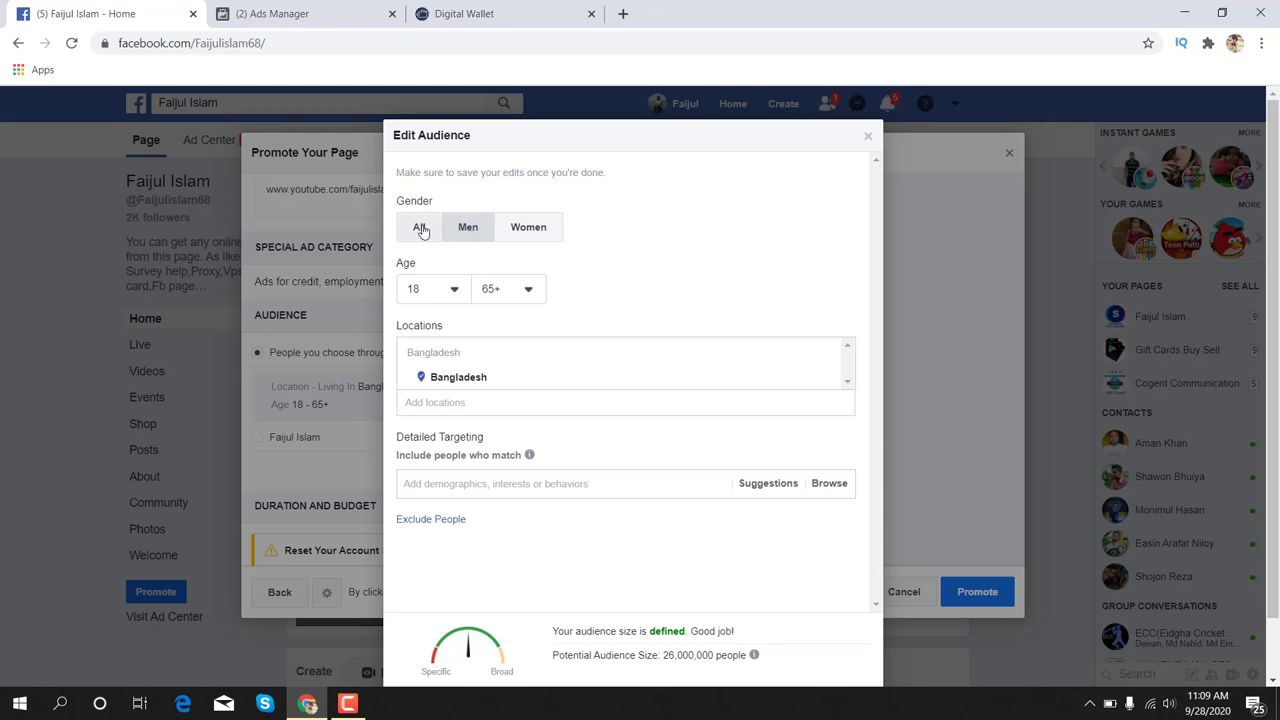
pyautogui.click(420, 228)
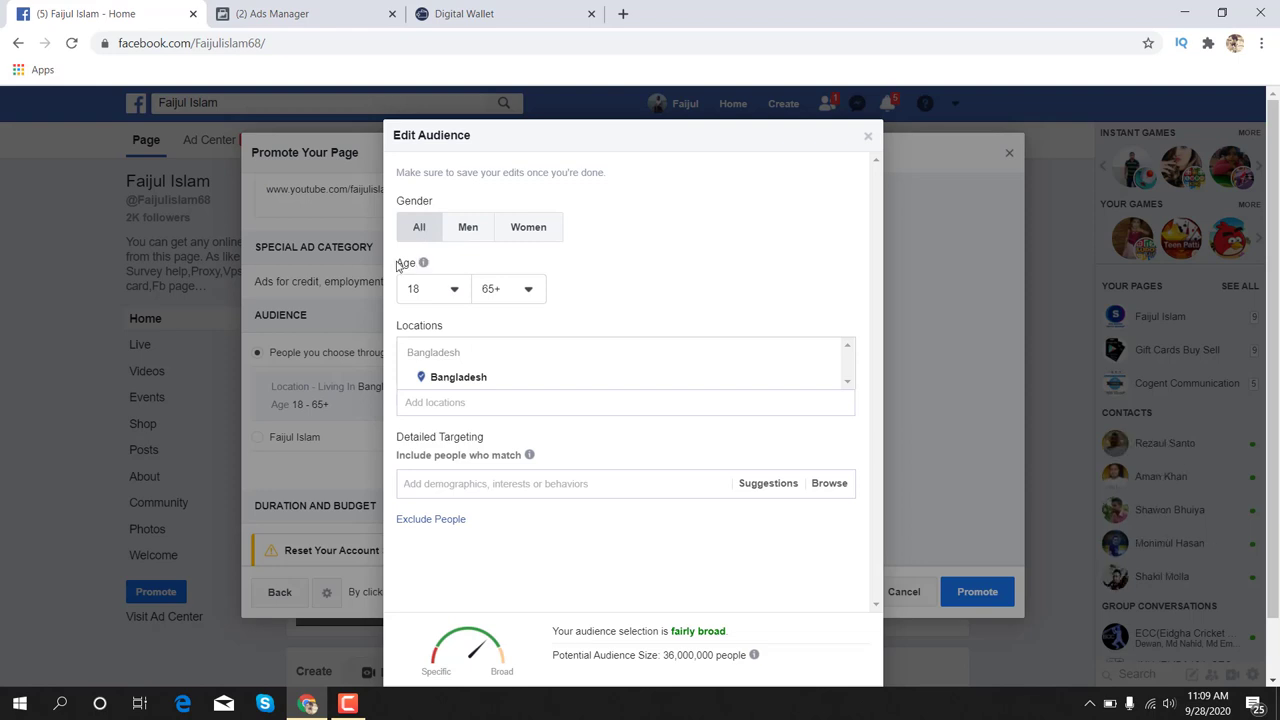
# Step: Set the audience's maximum age to 35
pyautogui.moveTo(397, 264); pyautogui.dragTo(420, 266)
pyautogui.moveTo(422, 270)
pyautogui.click(528, 291)
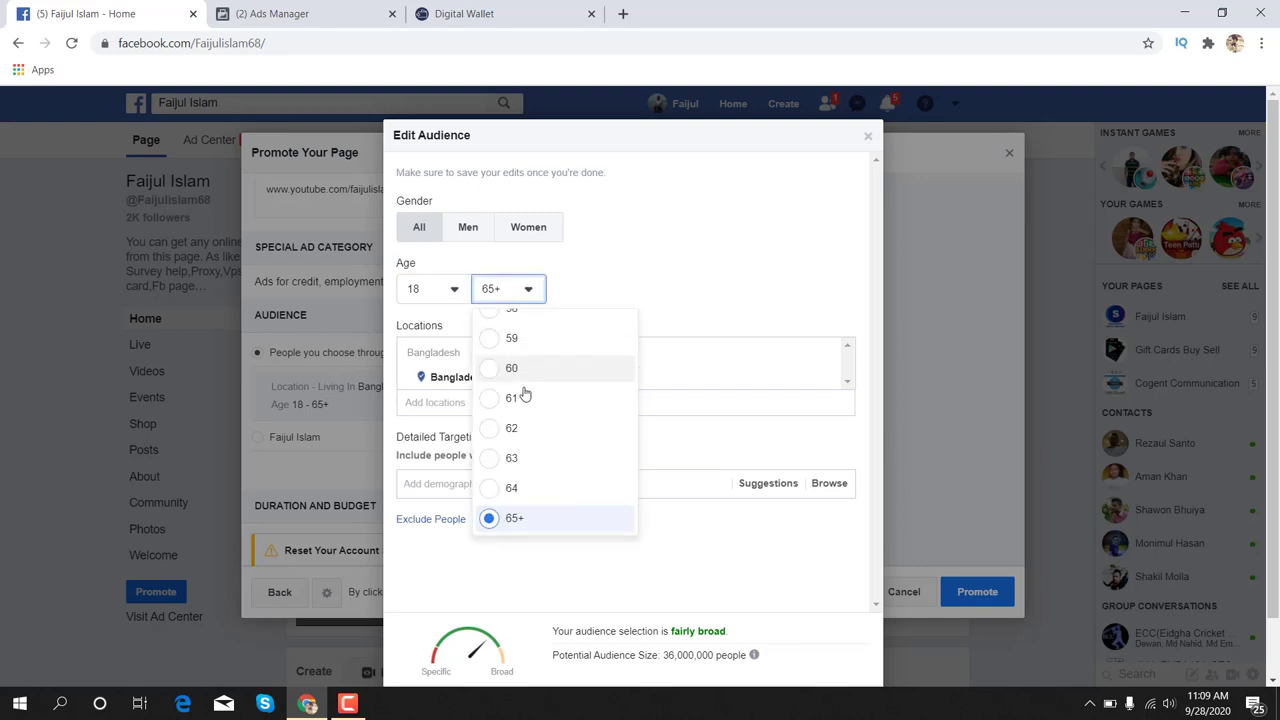
pyautogui.scroll(8, 513, 474)
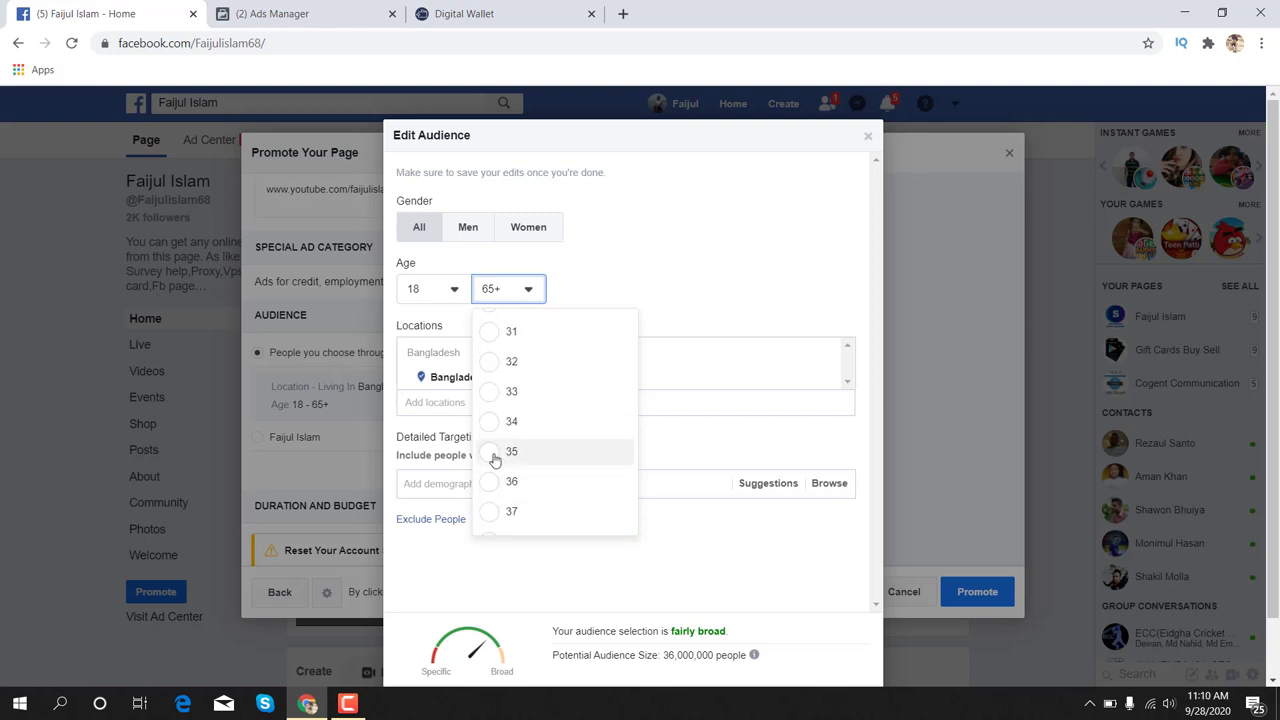
pyautogui.click(494, 453)
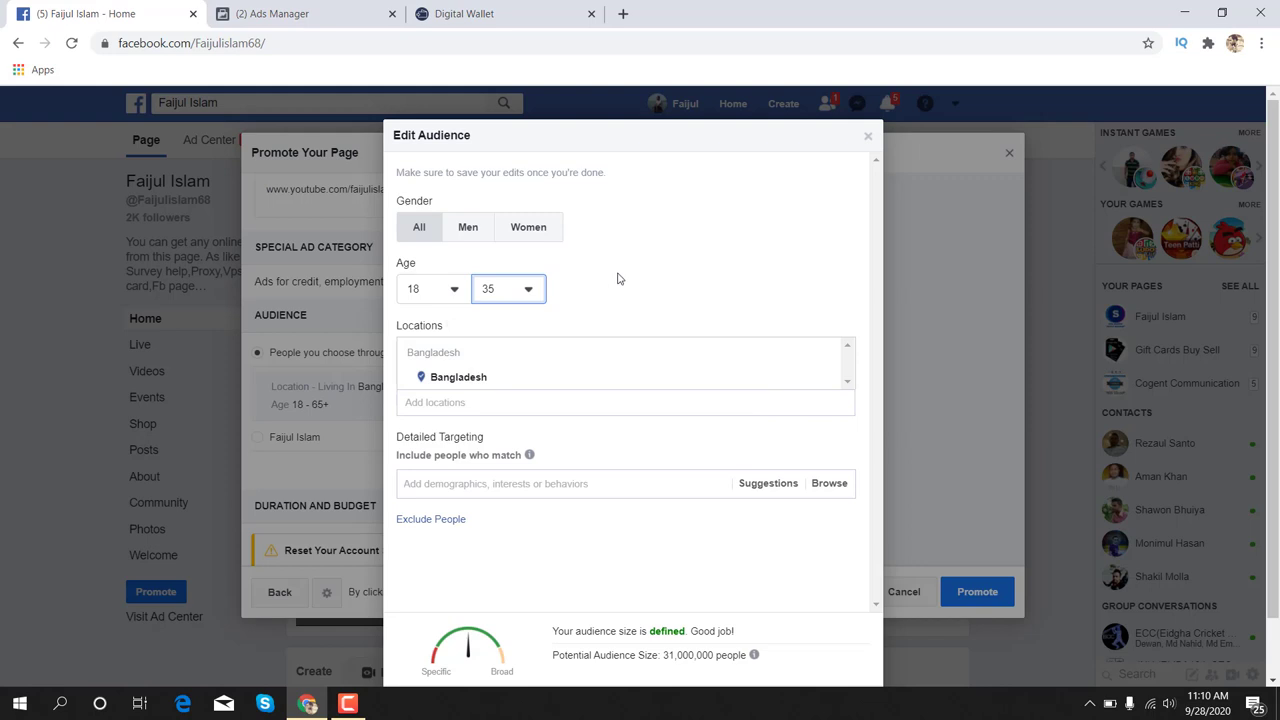
# Step: Search the detailed targeting for "survey" and add the Paid survey interest to the audience
pyautogui.scroll(-1, 617, 290)
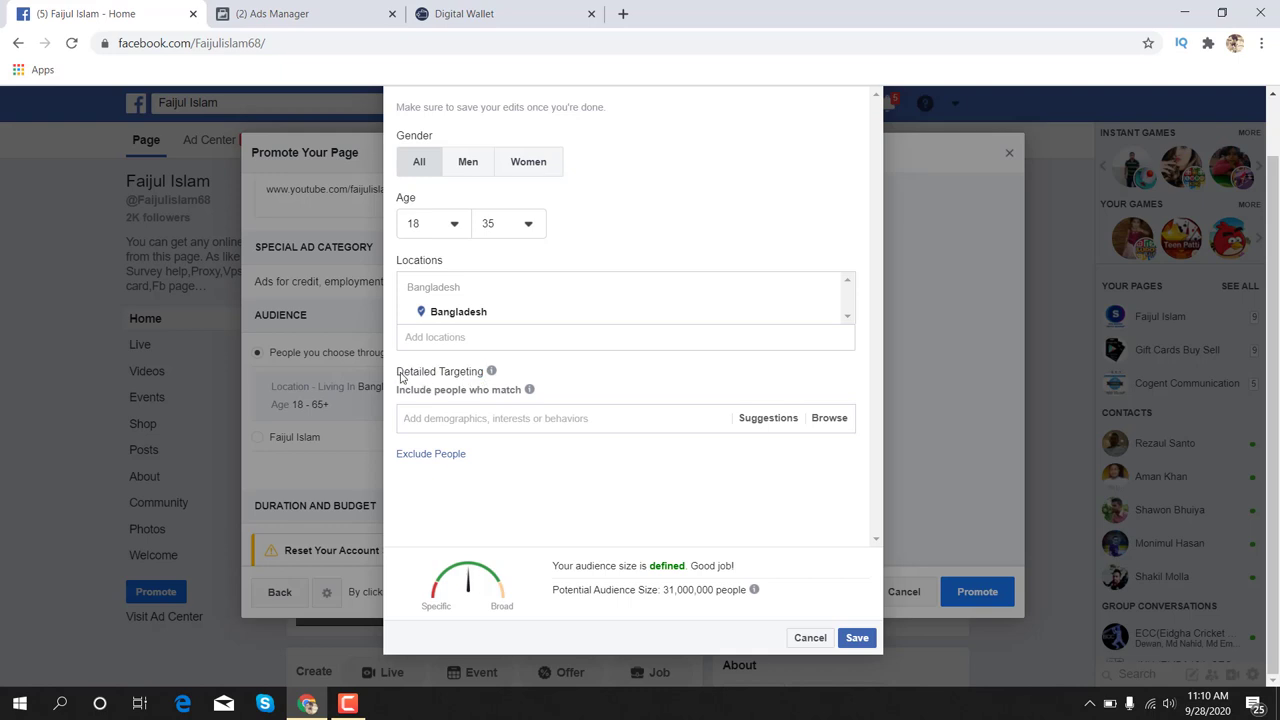
pyautogui.moveTo(398, 374); pyautogui.dragTo(483, 374)
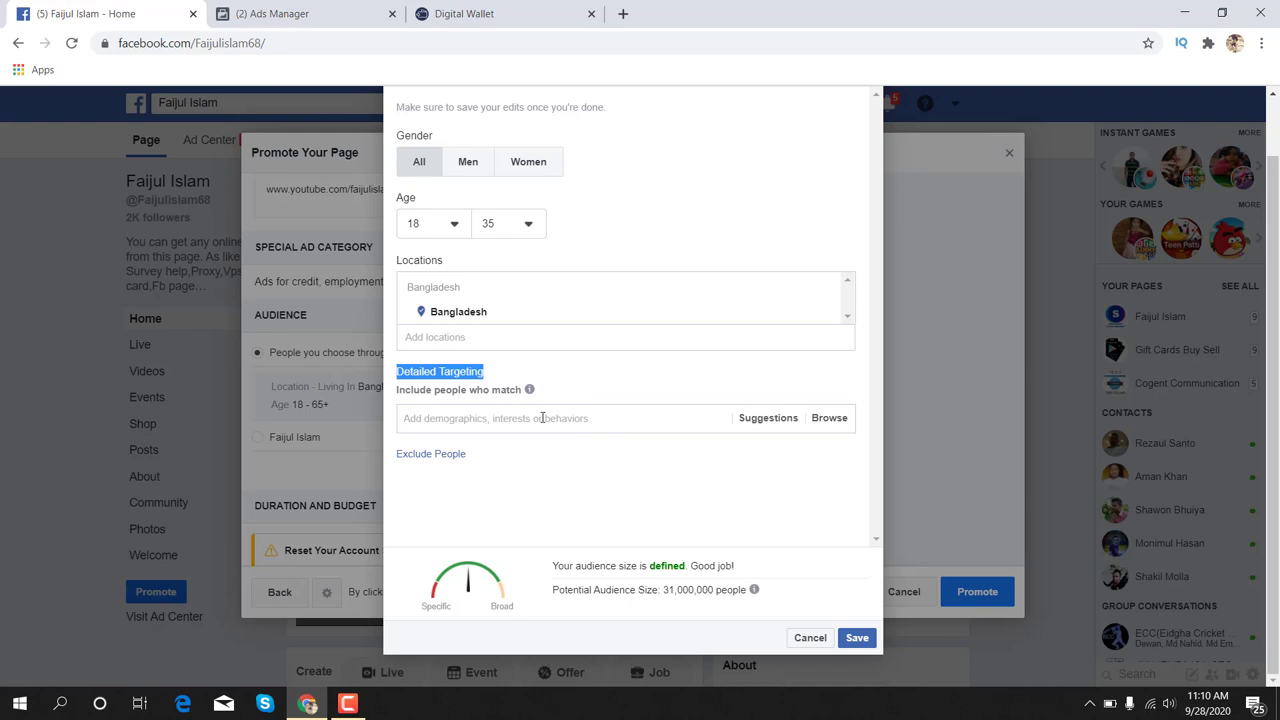
pyautogui.click(542, 418)
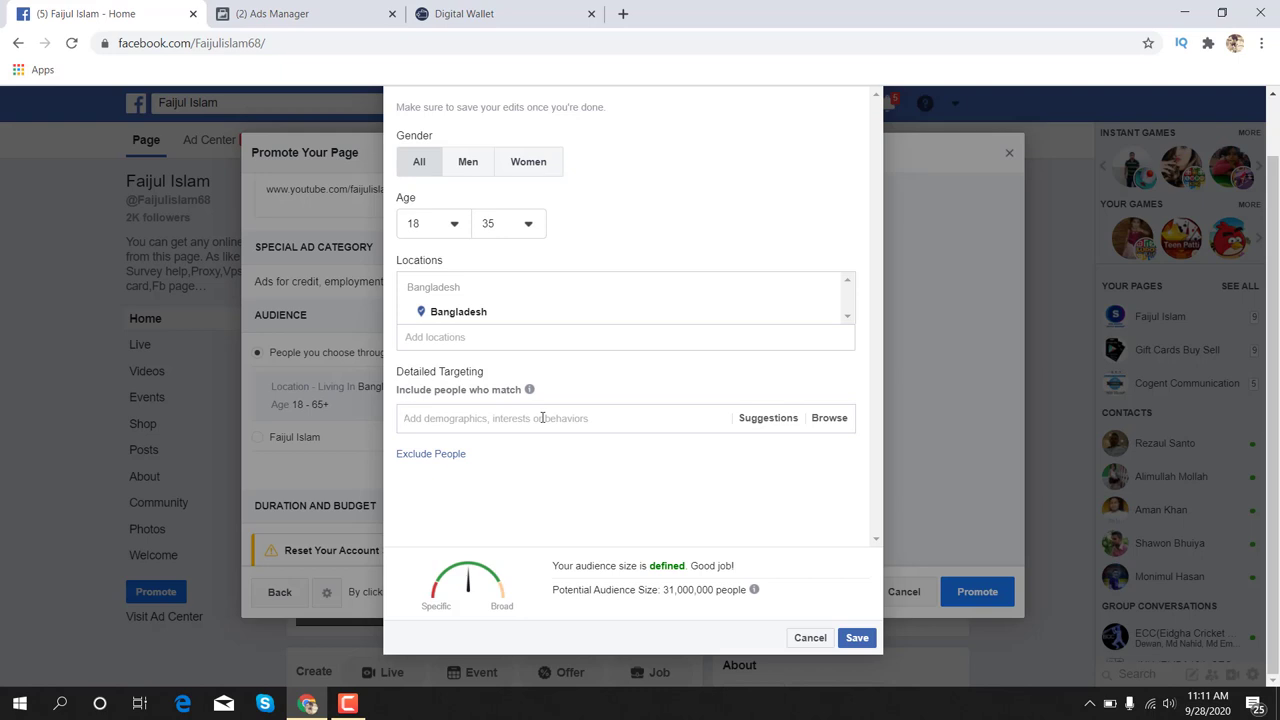
pyautogui.write('su')
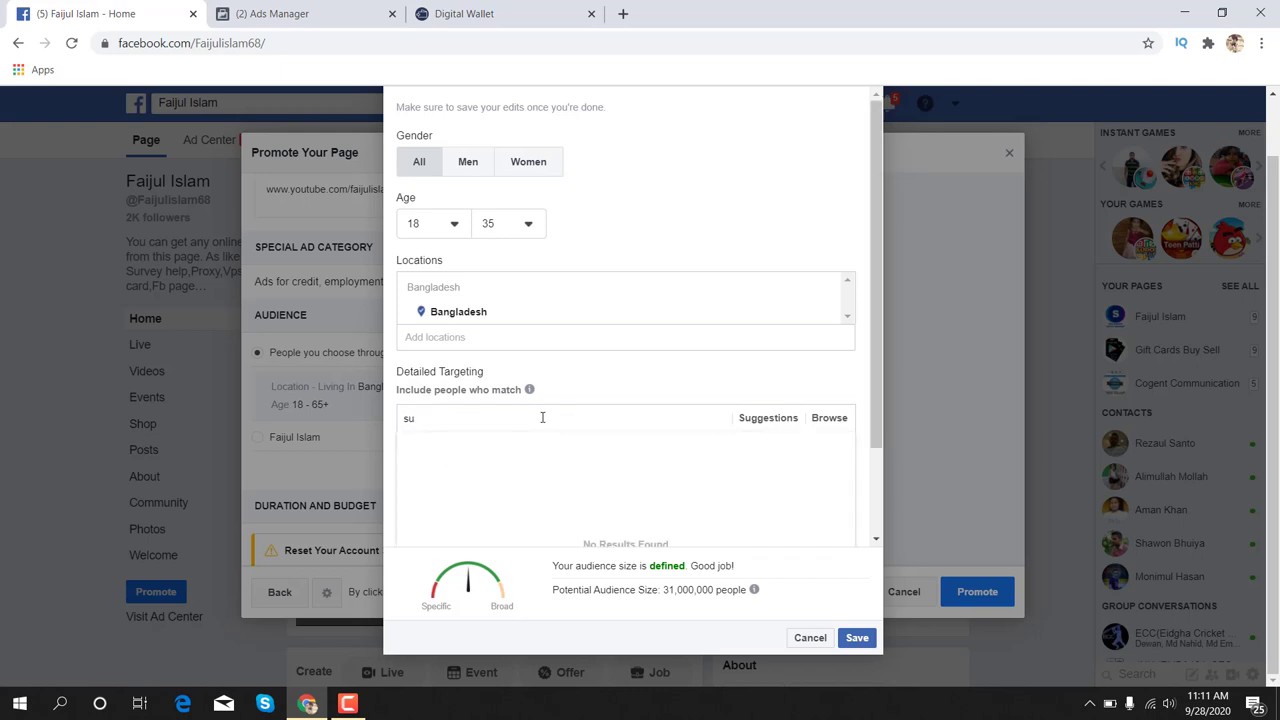
pyautogui.write('rvey')
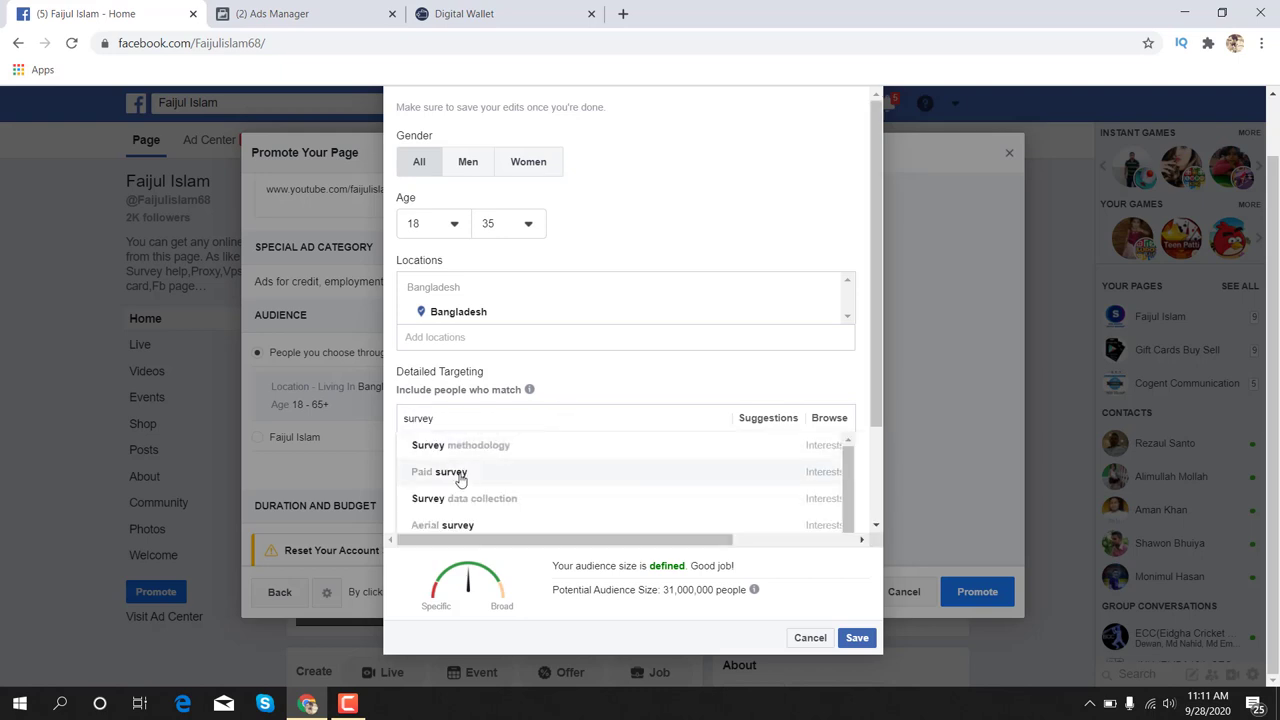
pyautogui.click(460, 478)
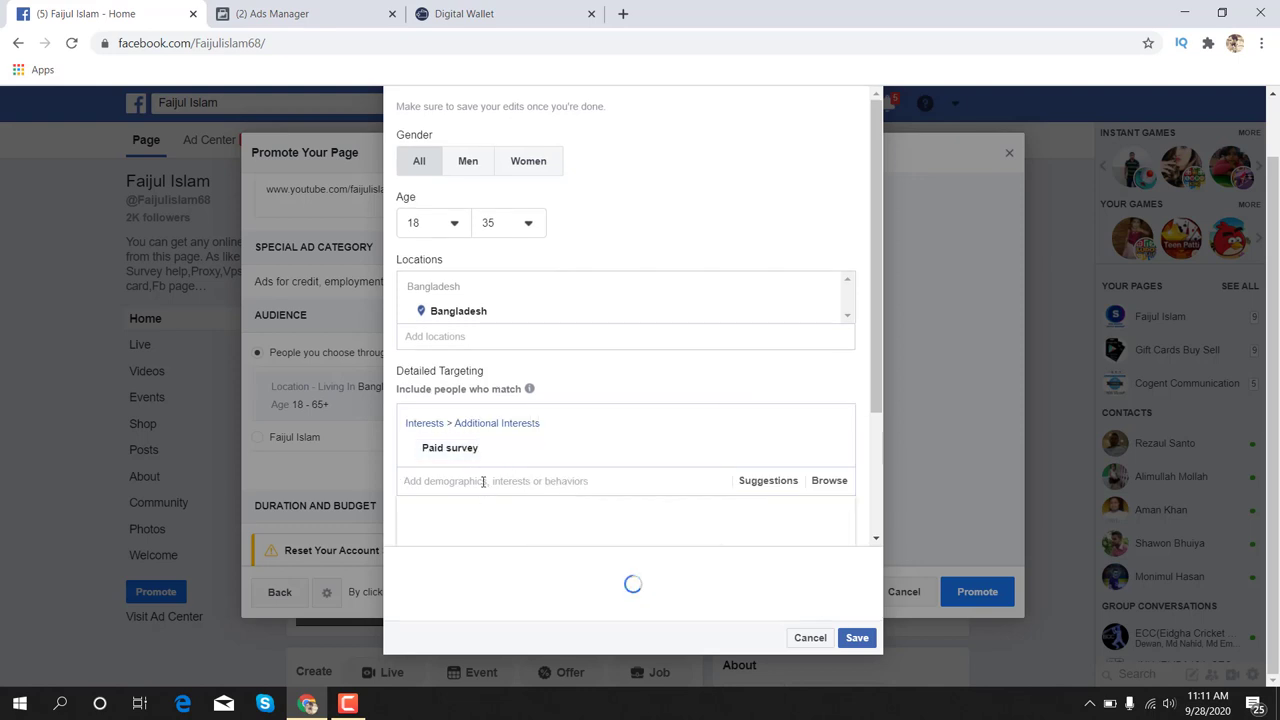
# Step: Add the Surveying and PayPal interests to the audience's detailed targeting
pyautogui.write('survey')
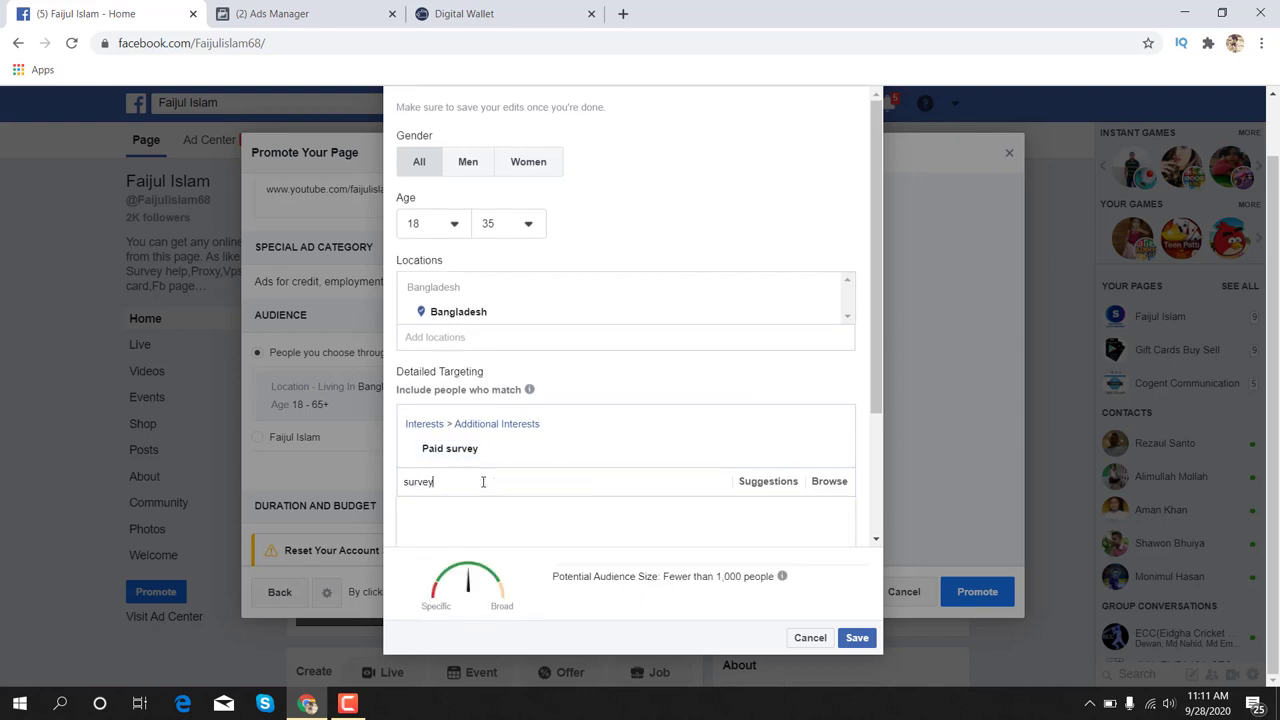
pyautogui.scroll(-1, 500, 488)
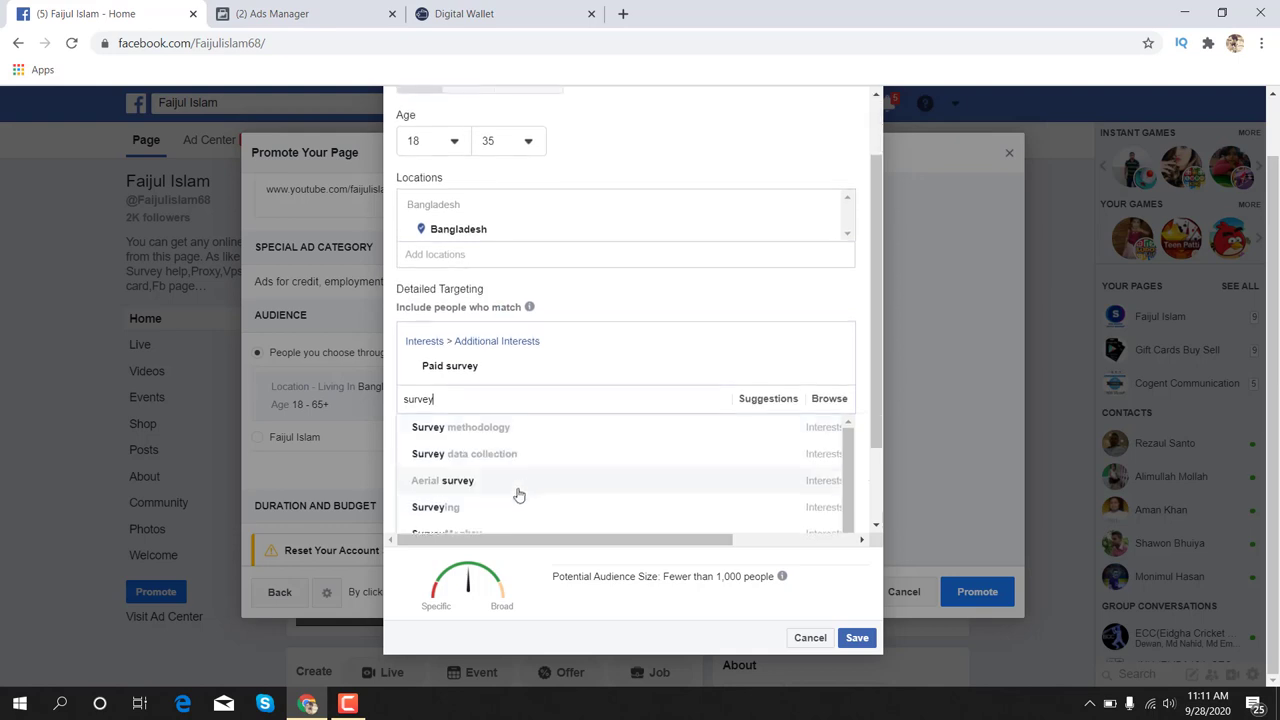
pyautogui.scroll(-2, 525, 470)
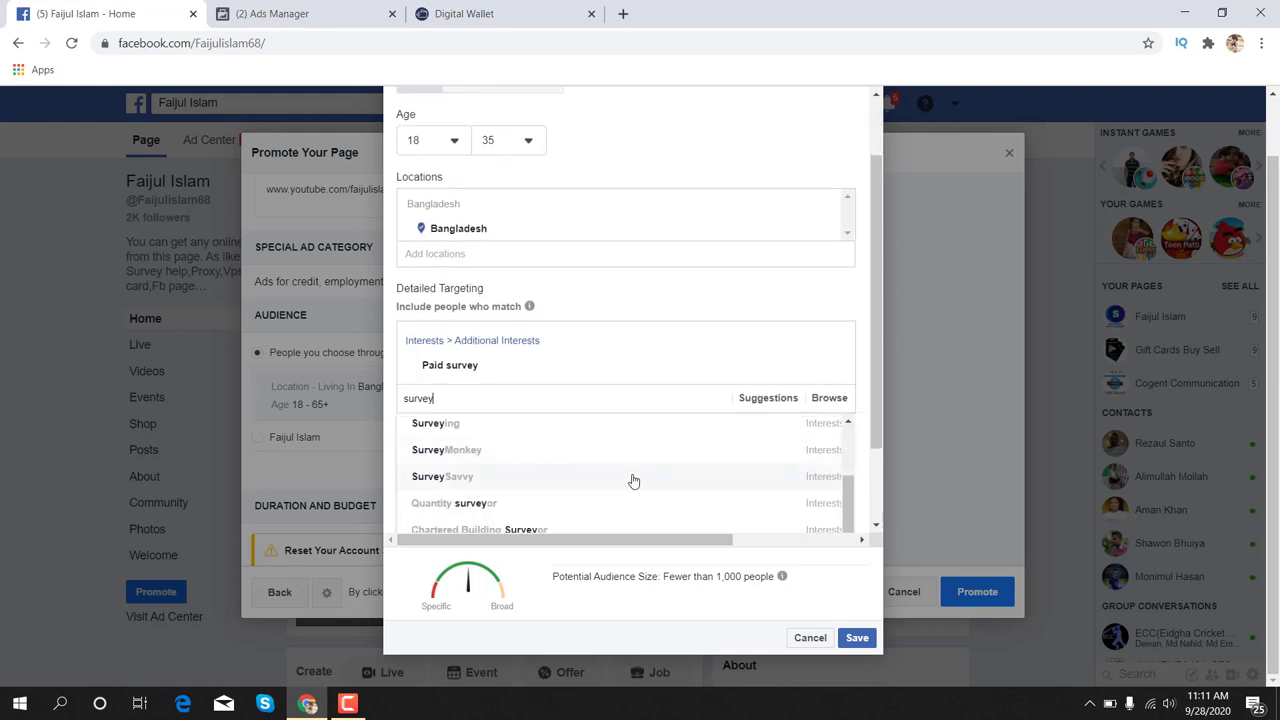
pyautogui.scroll(-3, 631, 480)
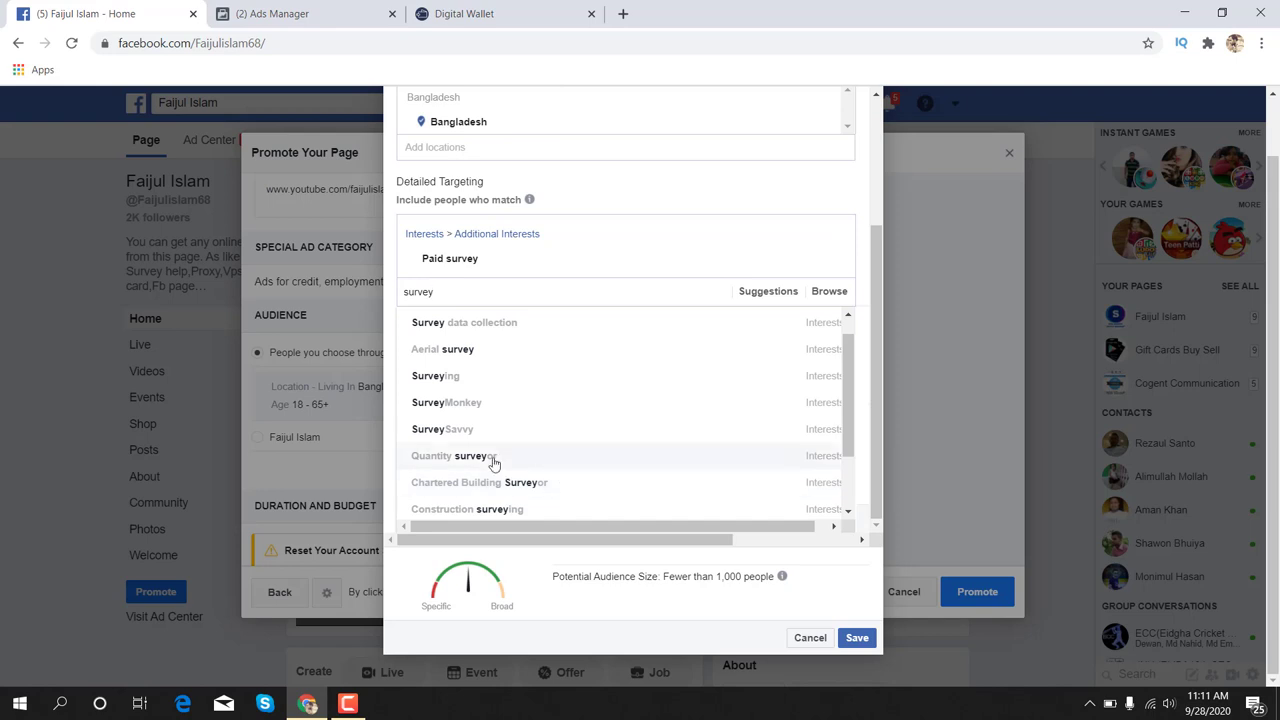
pyautogui.click(436, 376)
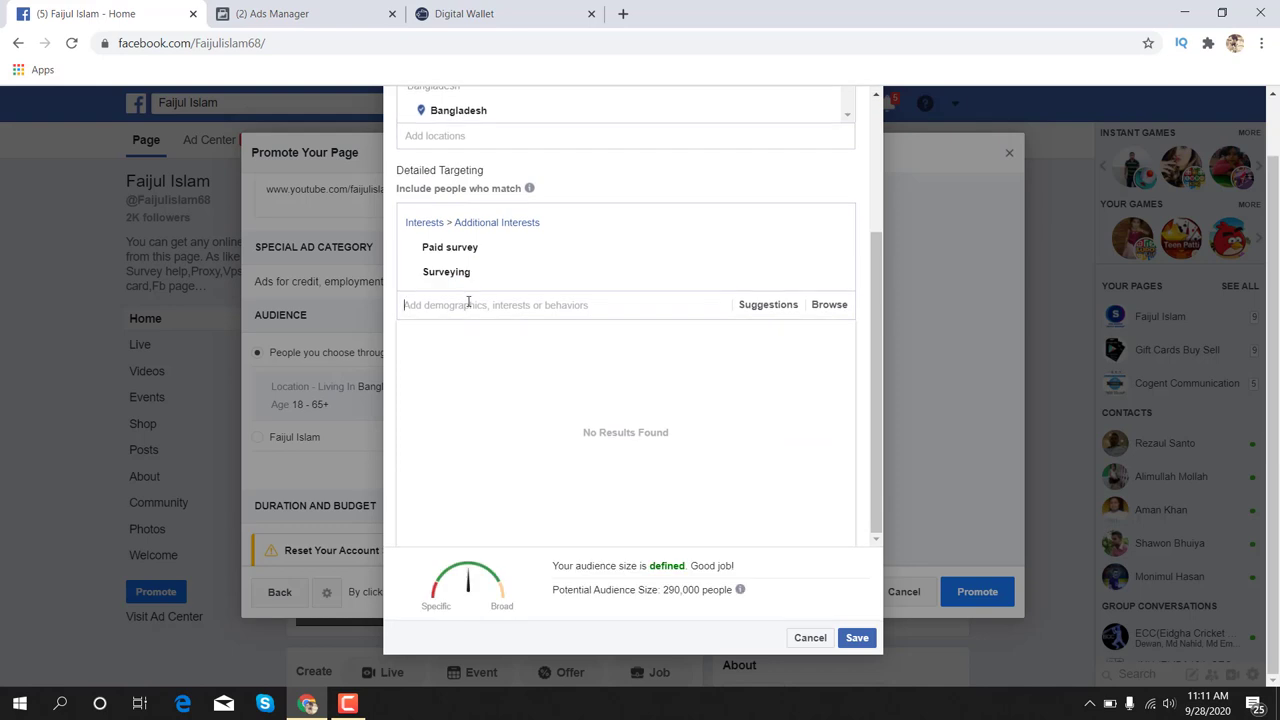
pyautogui.write('paypal')
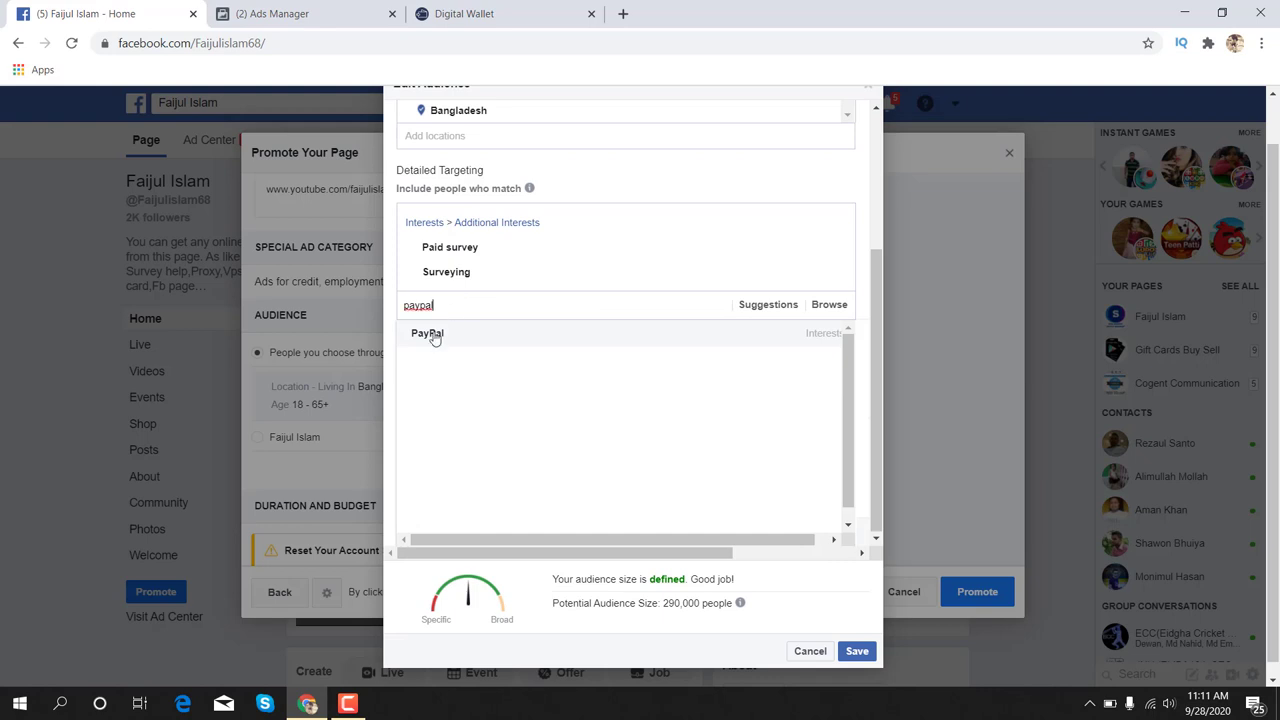
pyautogui.click(430, 334)
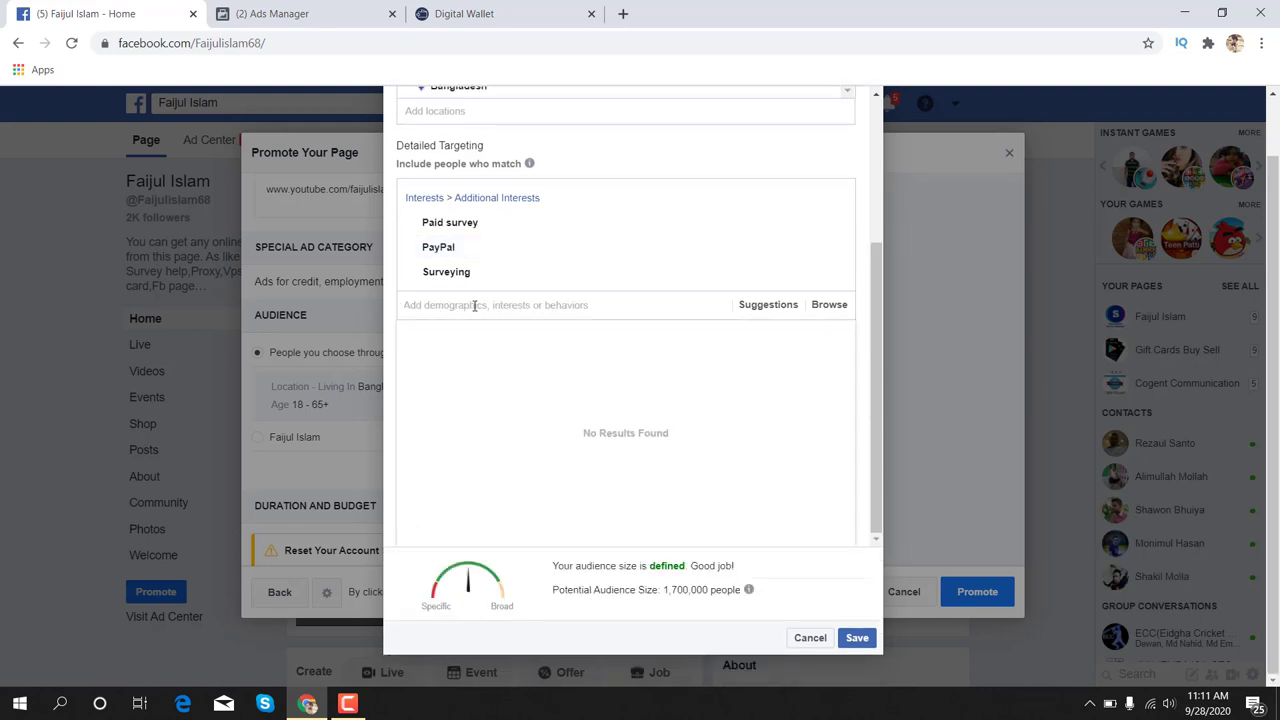
pyautogui.write('paypal')
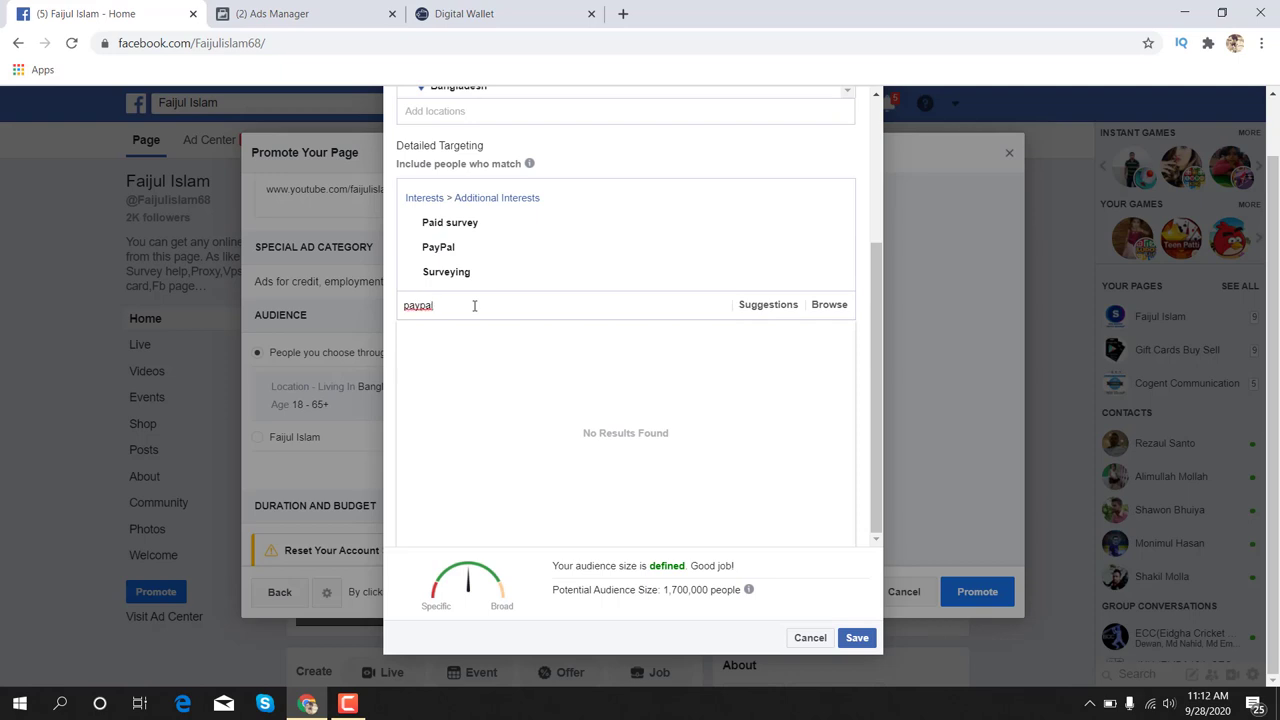
pyautogui.press('BackSpace')
pyautogui.press('BackSpace')
pyautogui.press('BackSpace')
pyautogui.press('BackSpace')
pyautogui.press('BackSpace')
pyautogui.press('BackSpace')
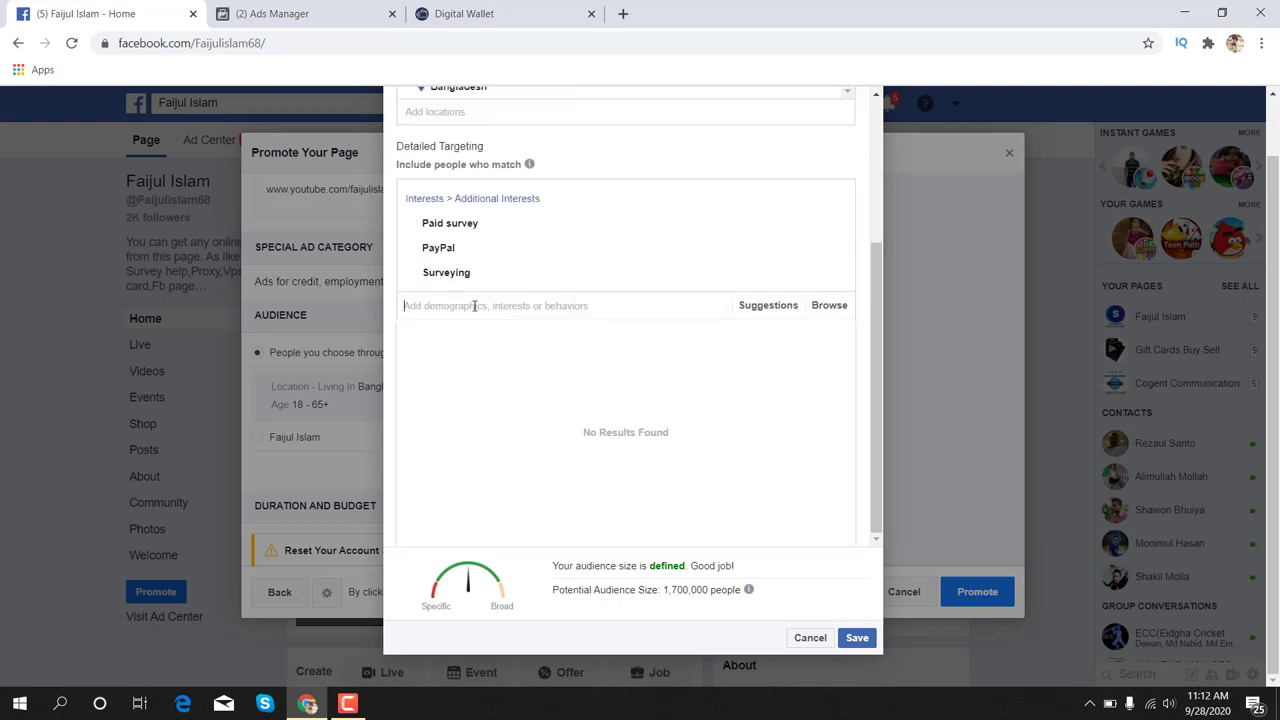
# Step: Search the detailed targeting for "proxy" and add the Proxy and Proxy server interests
pyautogui.write('proxy')
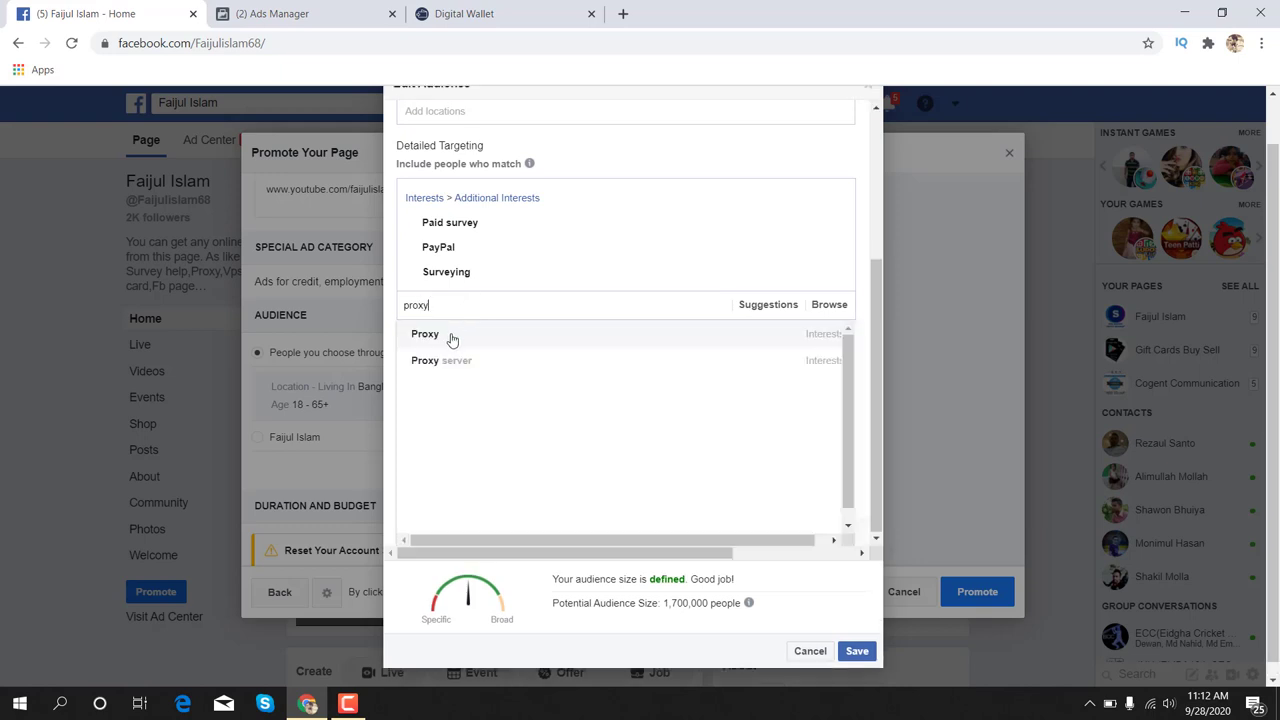
pyautogui.click(452, 336)
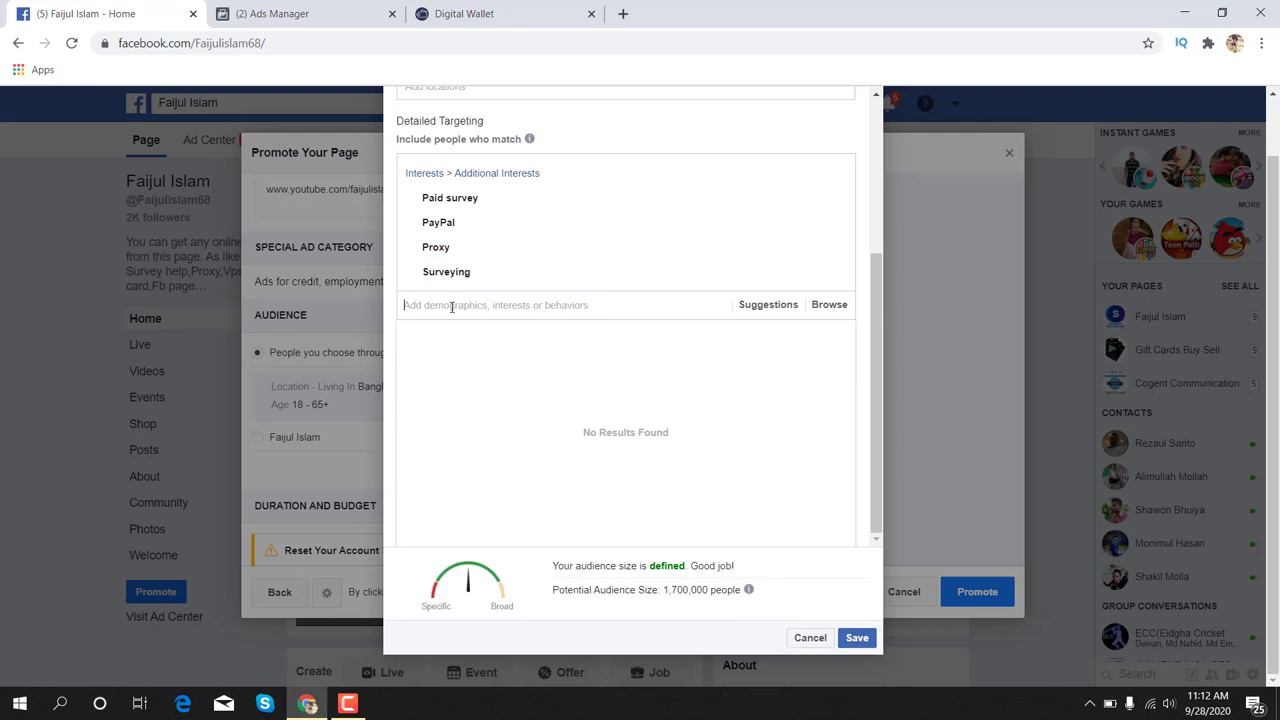
pyautogui.write('proxy')
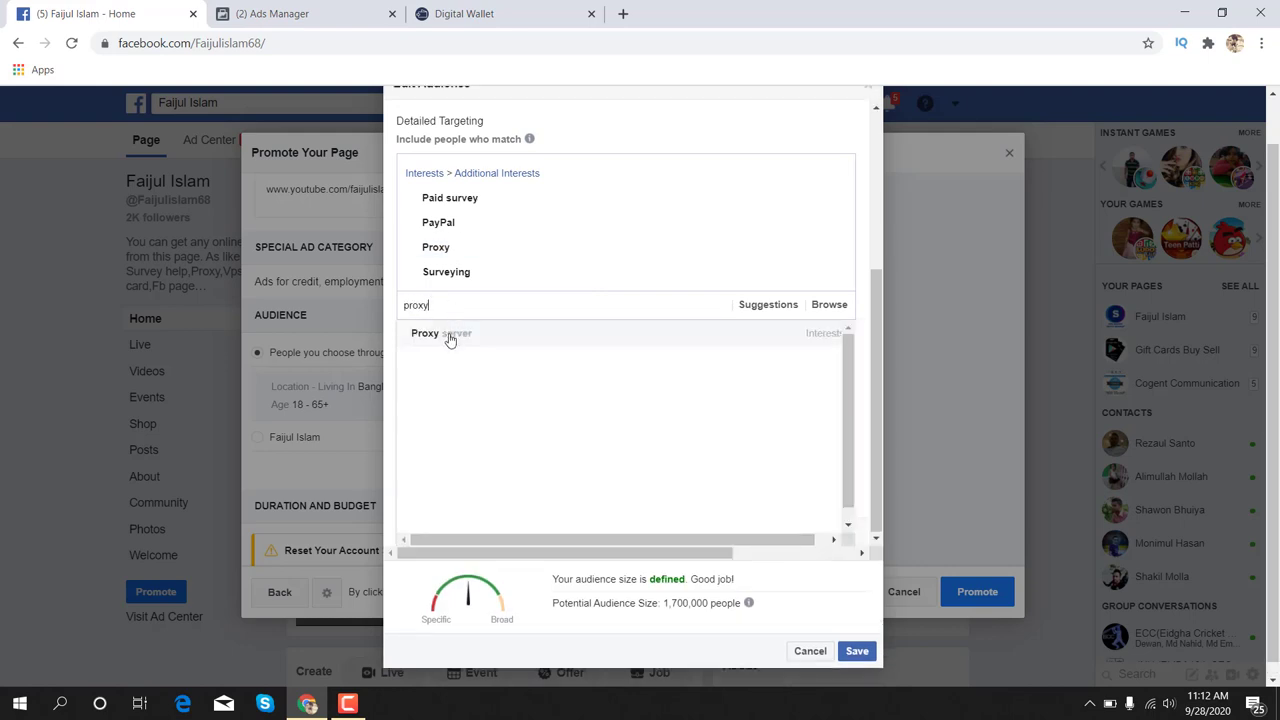
pyautogui.click(450, 336)
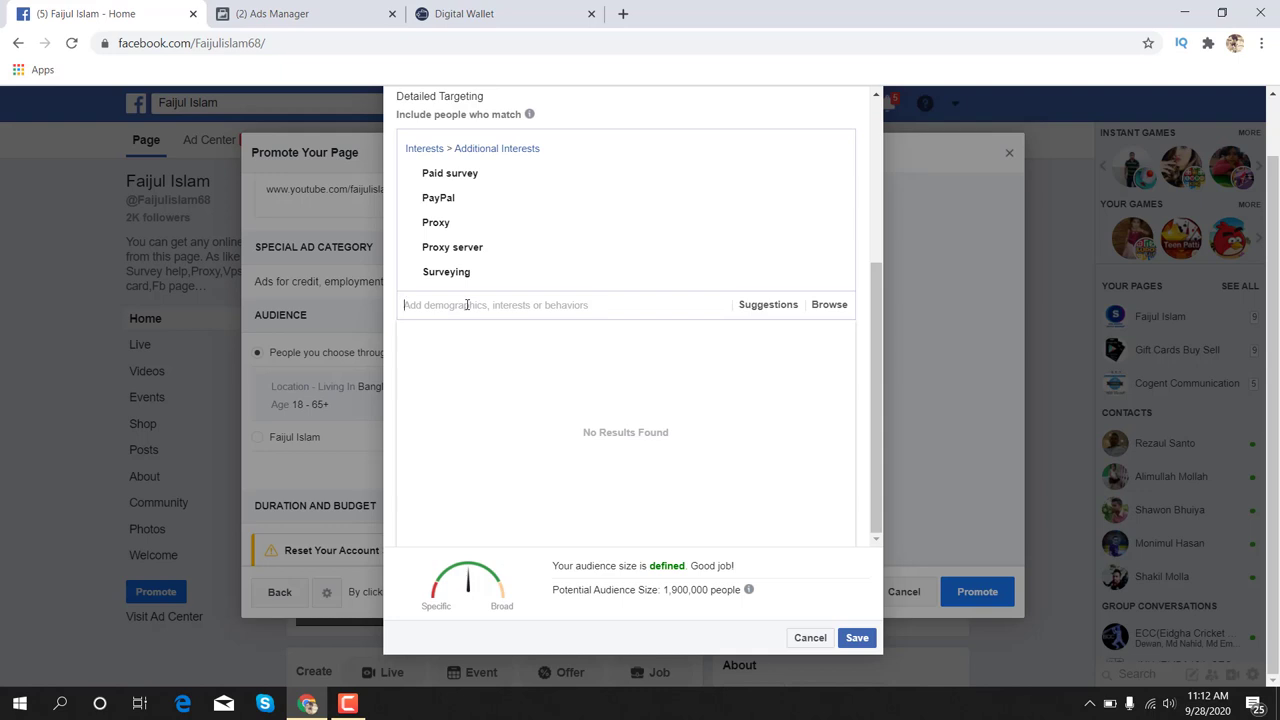
pyautogui.scroll(1, 467, 305)
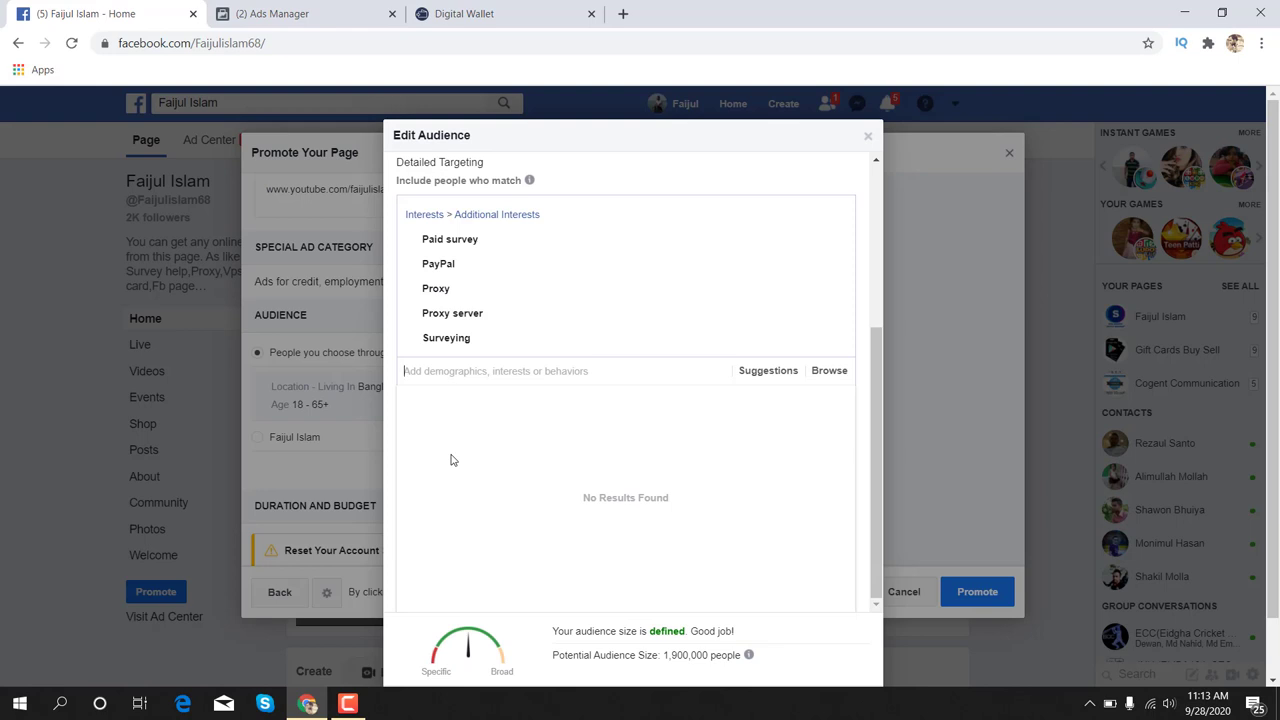
# Step: Search the detailed targeting for "online earning", add the Free Online Earning interest, and save the edited audience
pyautogui.write('online')
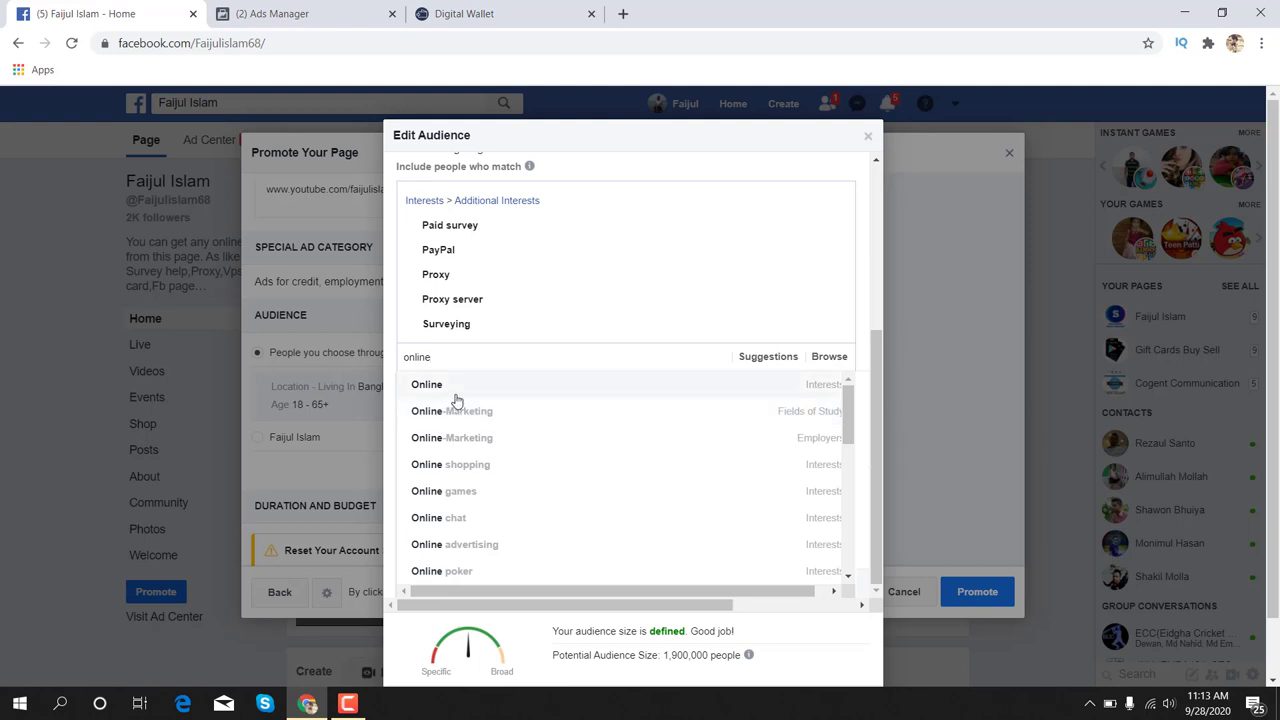
pyautogui.write('in')
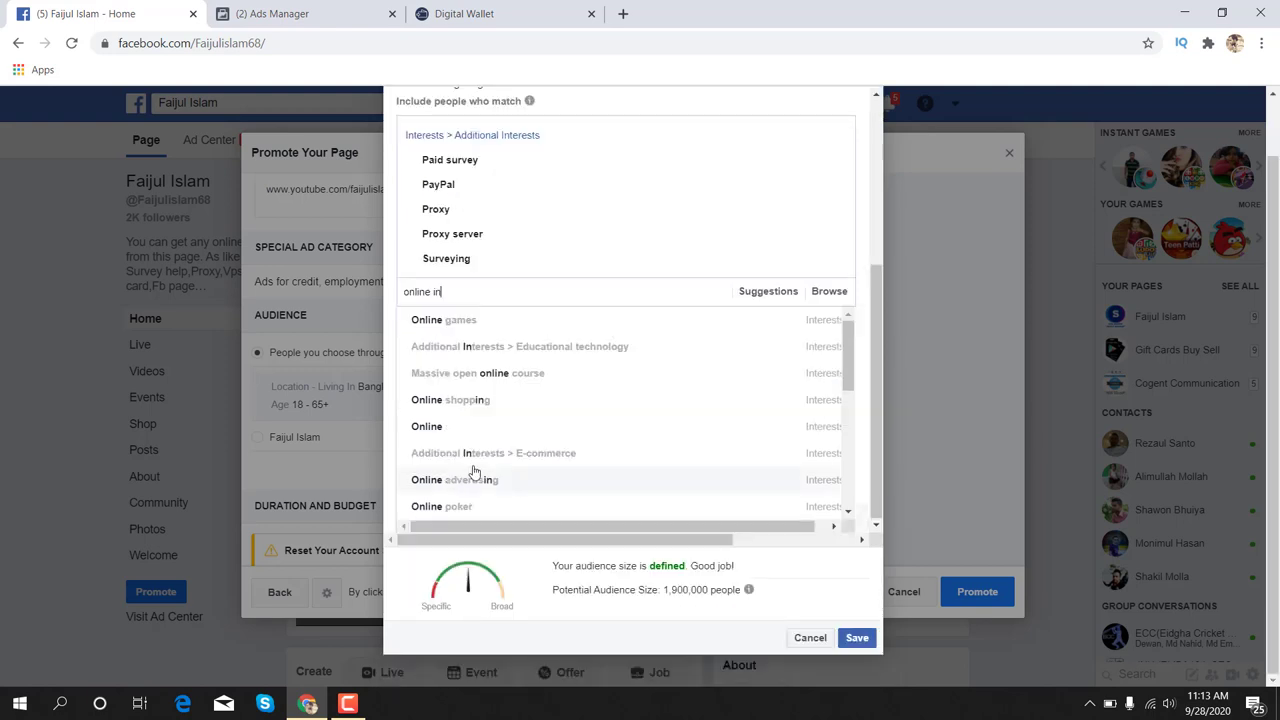
pyautogui.scroll(1, 474, 471)
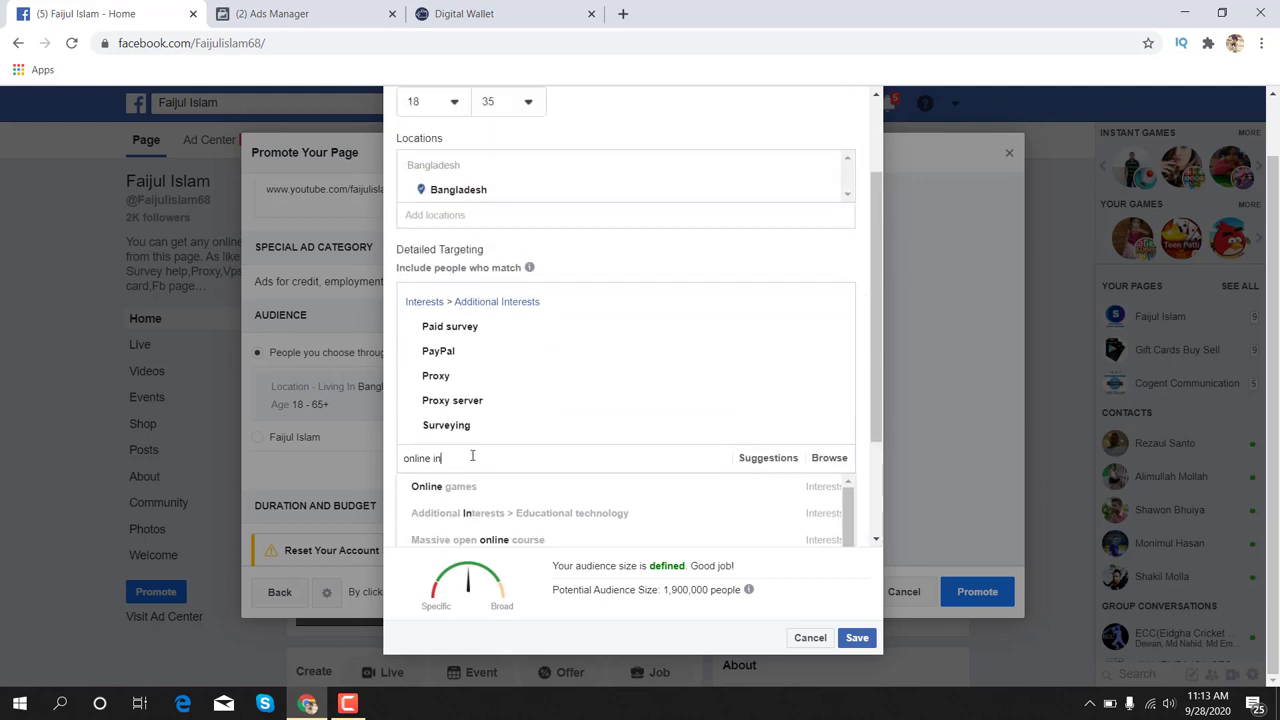
pyautogui.write('earning')
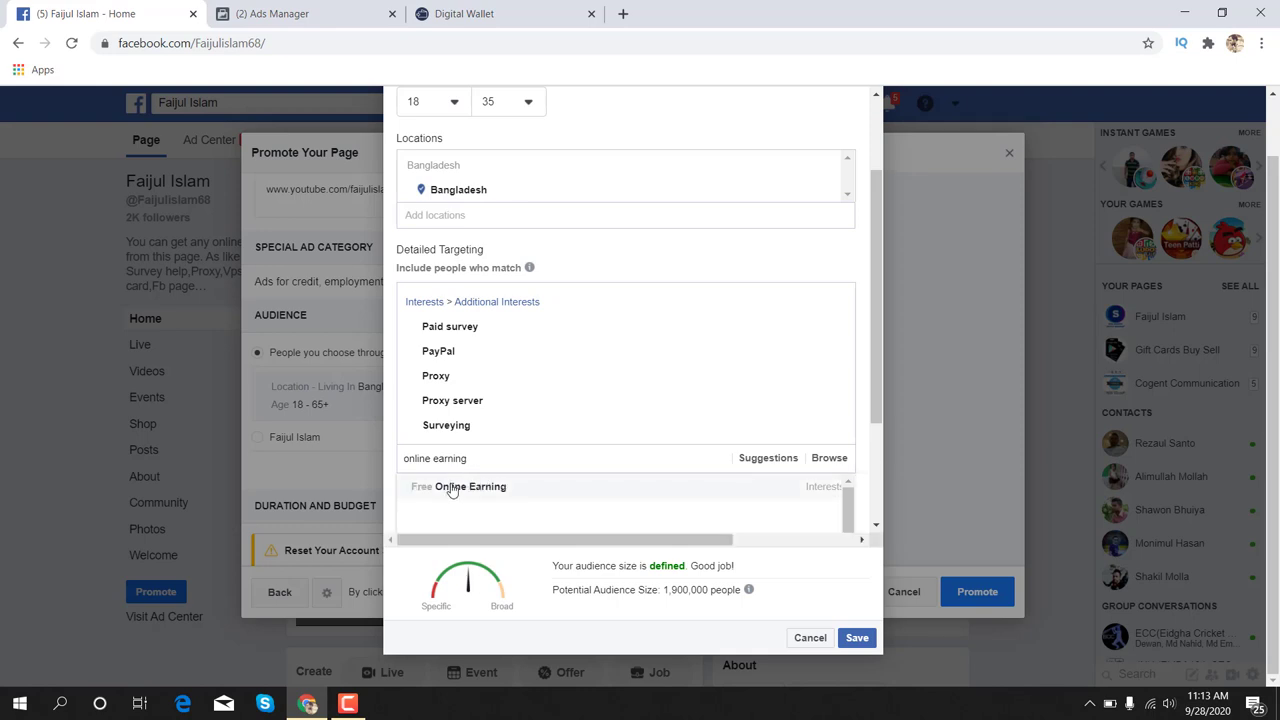
pyautogui.click(452, 489)
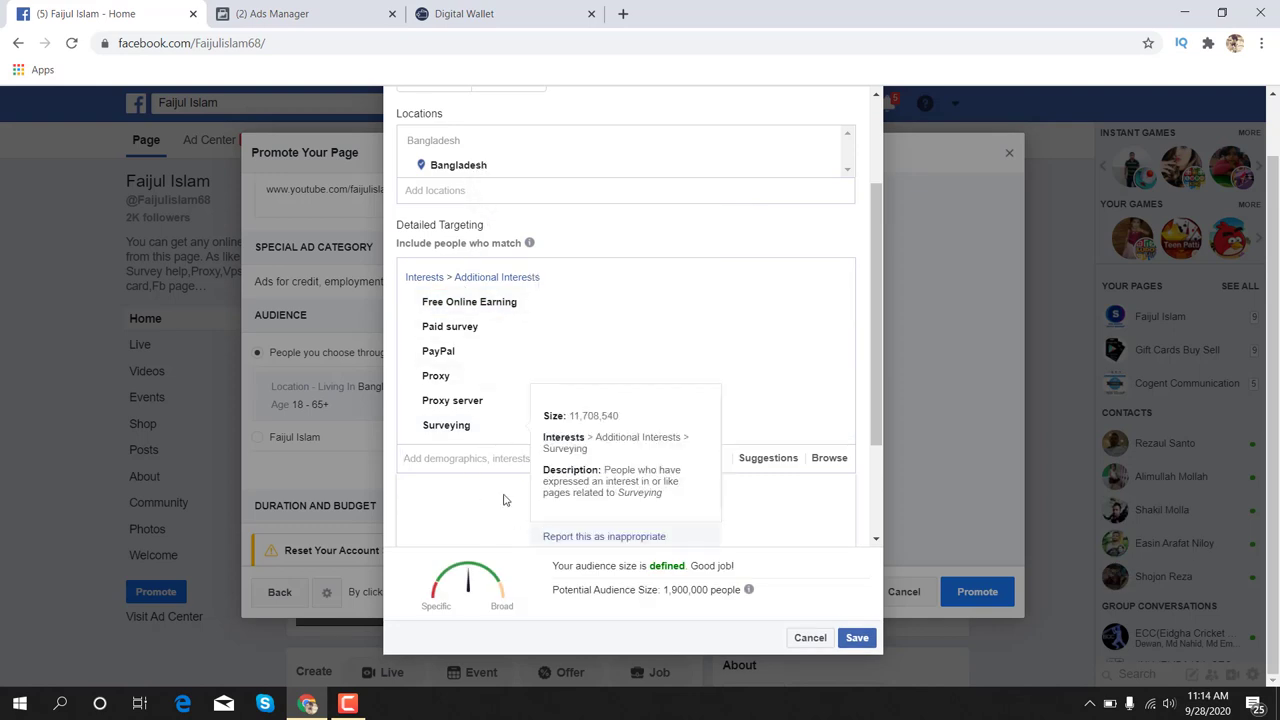
pyautogui.click(858, 638)
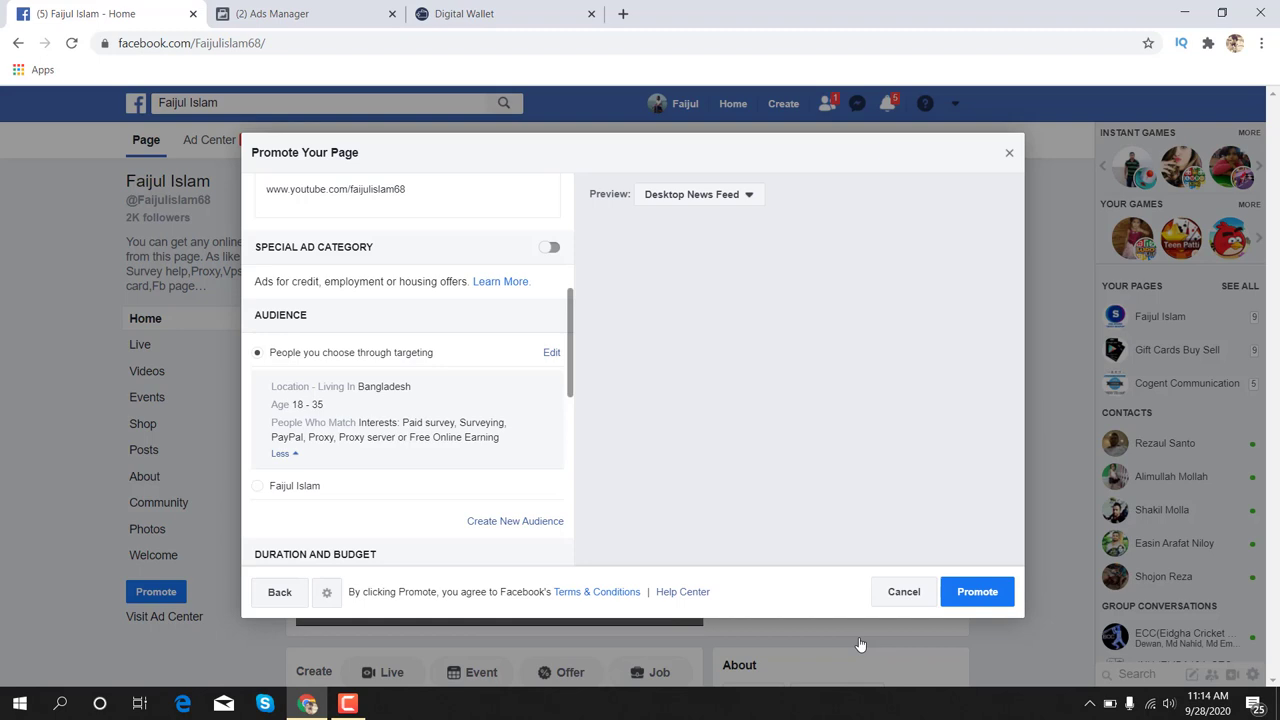
# Step: Set the page promotion's daily budget to $2.00 in the duration and budget settings
pyautogui.scroll(-1, 394, 427)
pyautogui.scroll(1, 394, 427)
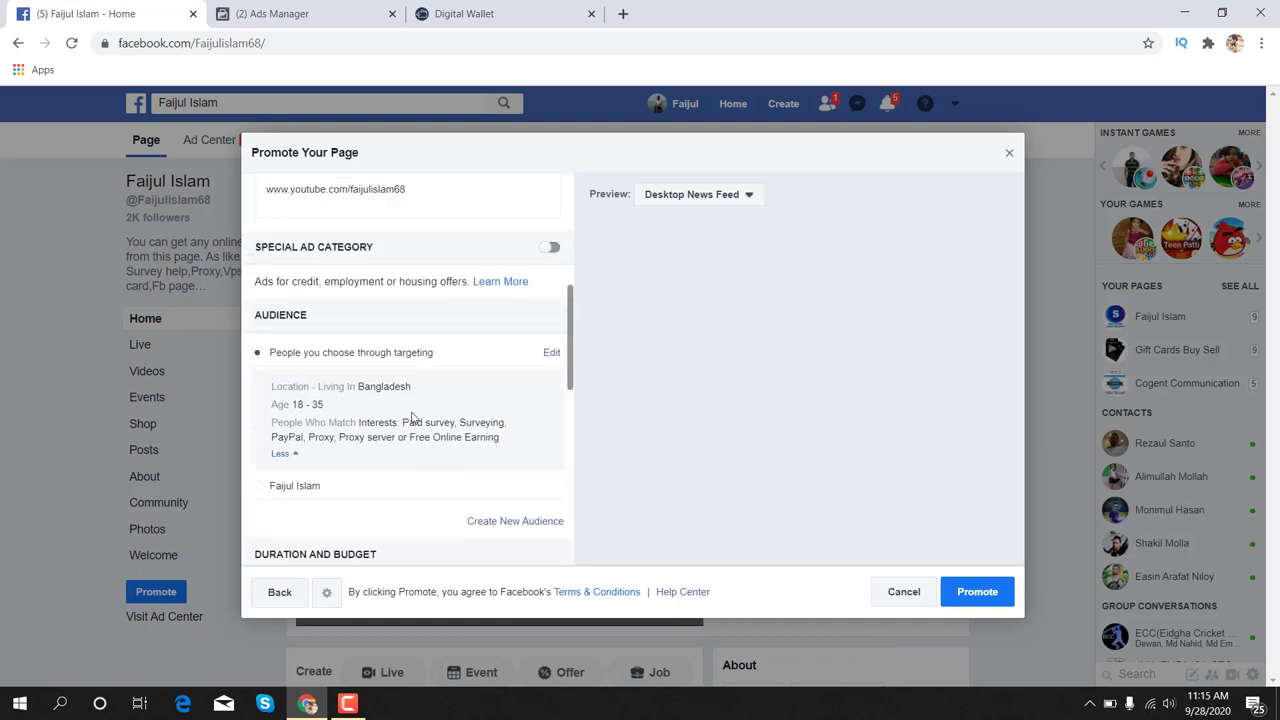
pyautogui.scroll(-4, 420, 445)
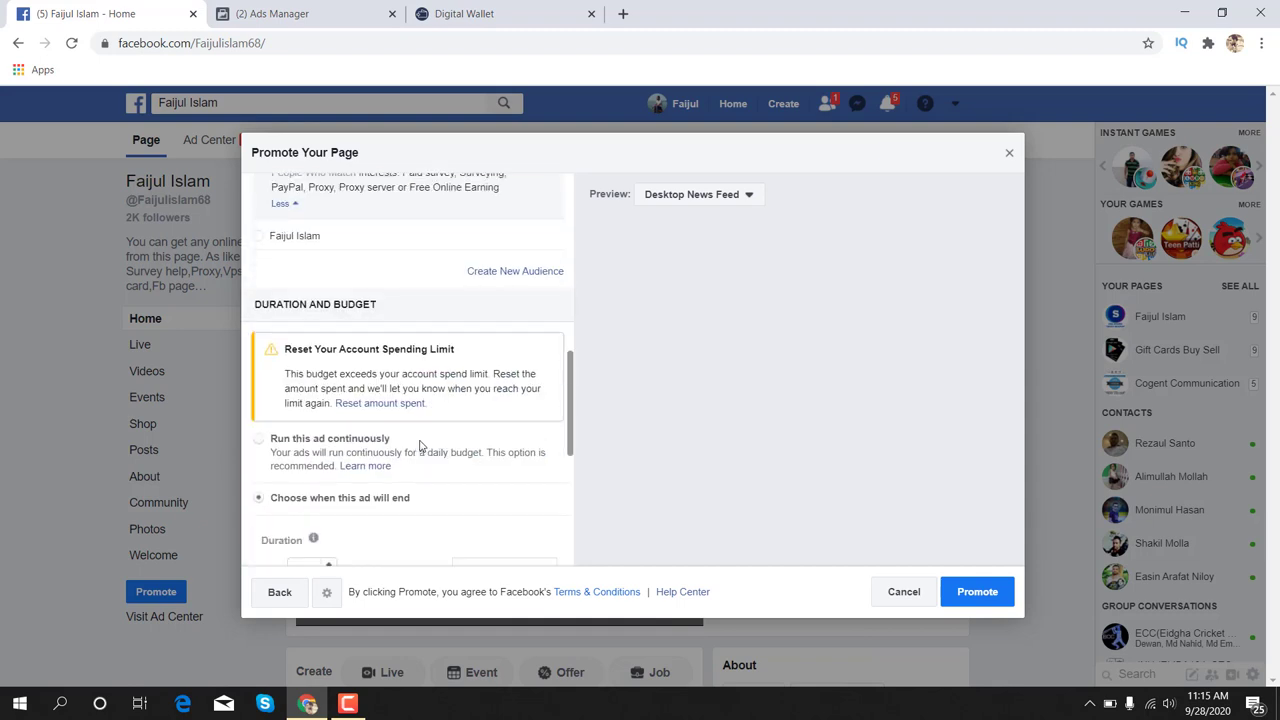
pyautogui.scroll(-1, 420, 445)
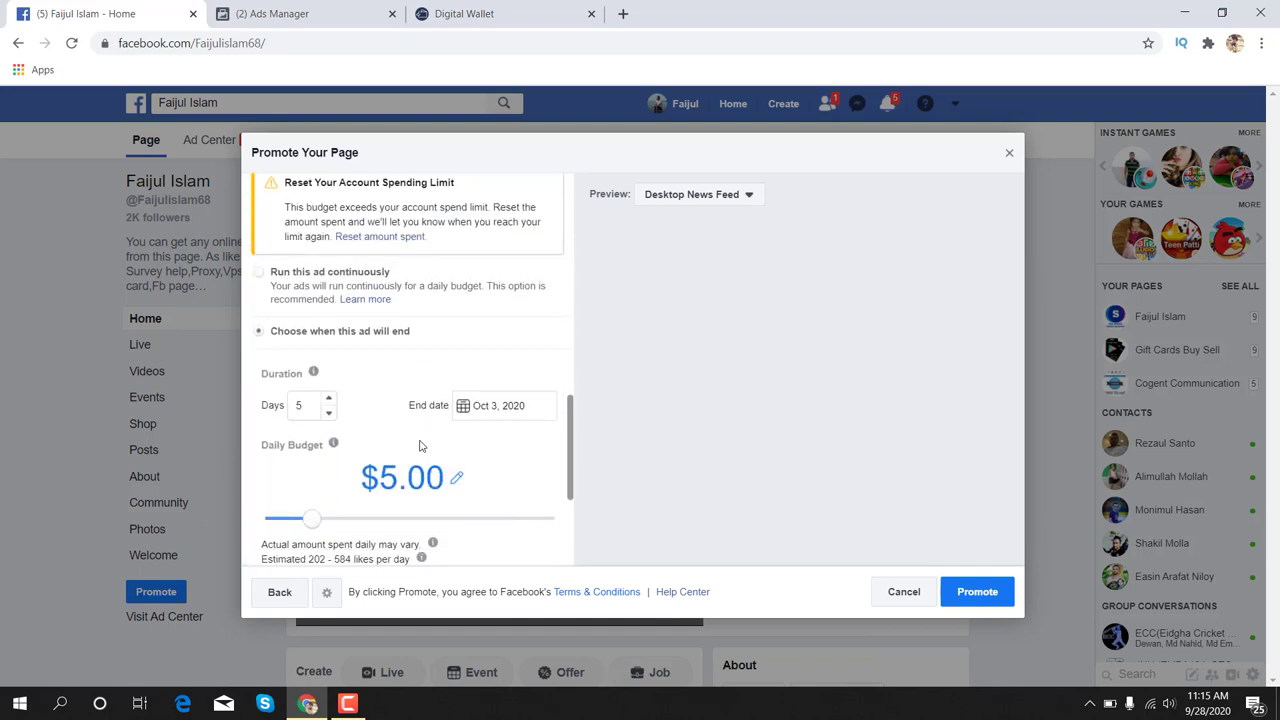
pyautogui.scroll(-1, 420, 445)
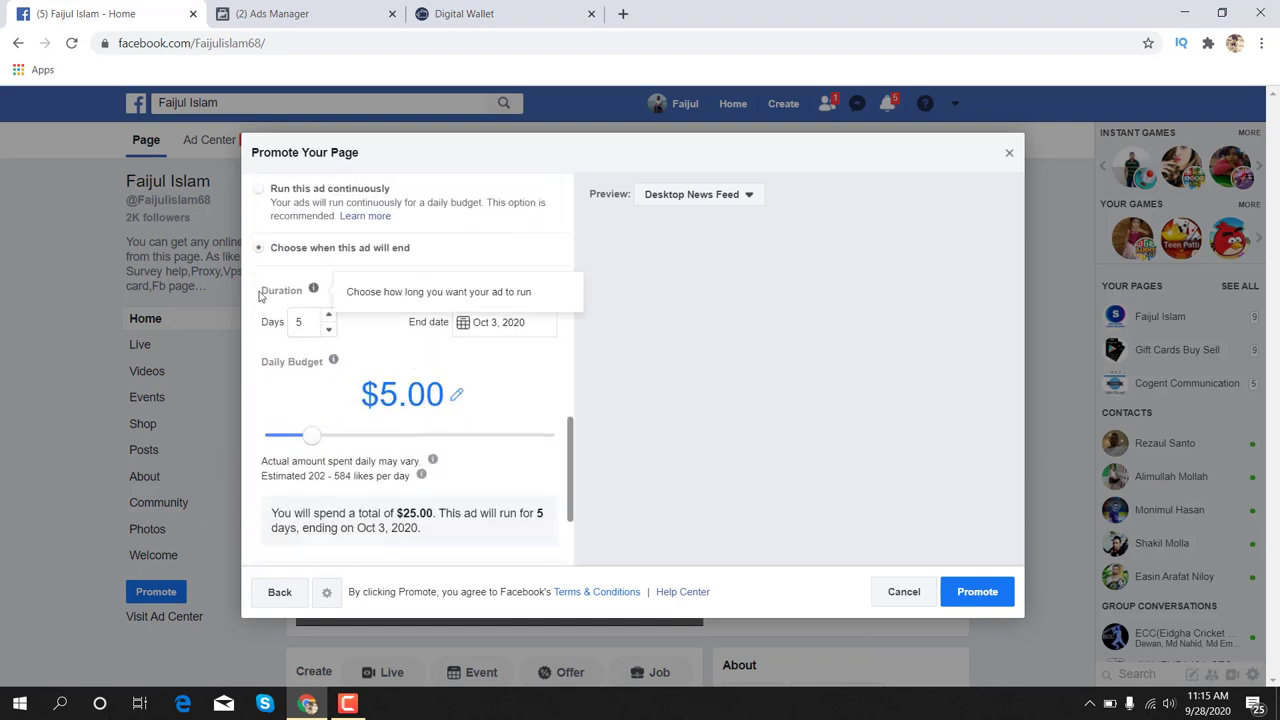
pyautogui.moveTo(259, 295); pyautogui.dragTo(304, 291)
pyautogui.doubleClick(304, 322)
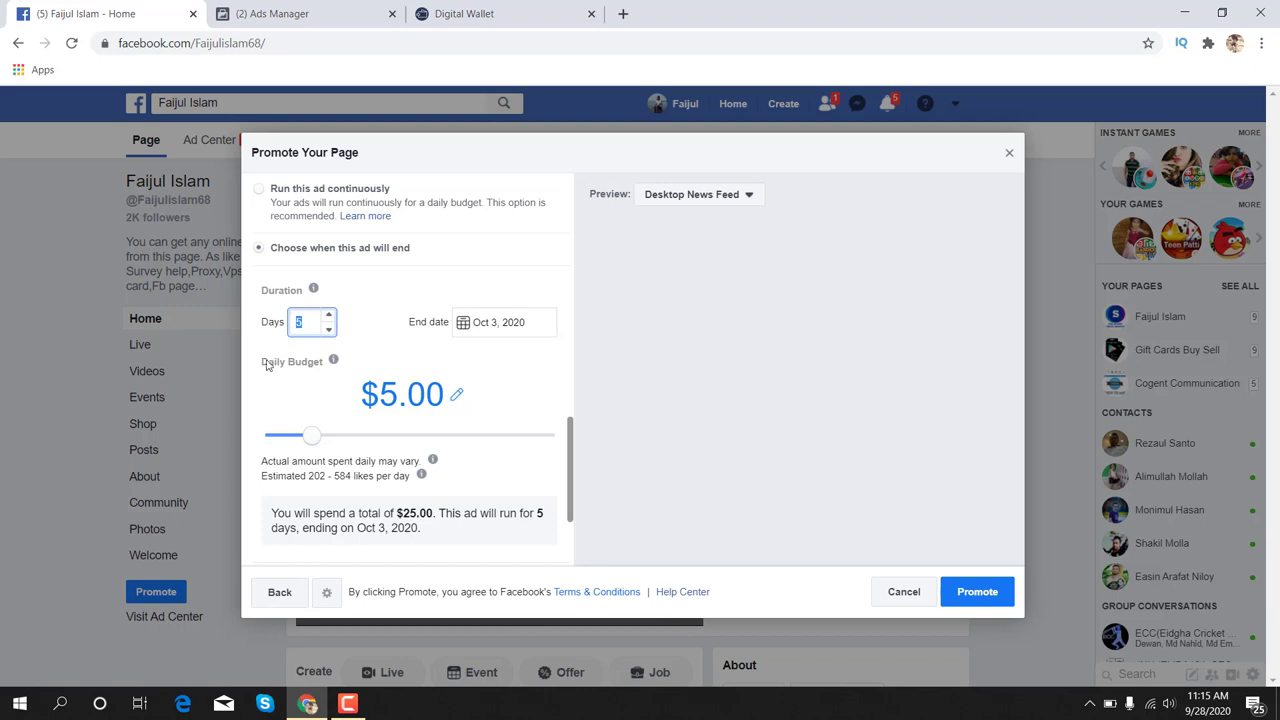
pyautogui.moveTo(258, 367); pyautogui.dragTo(318, 362)
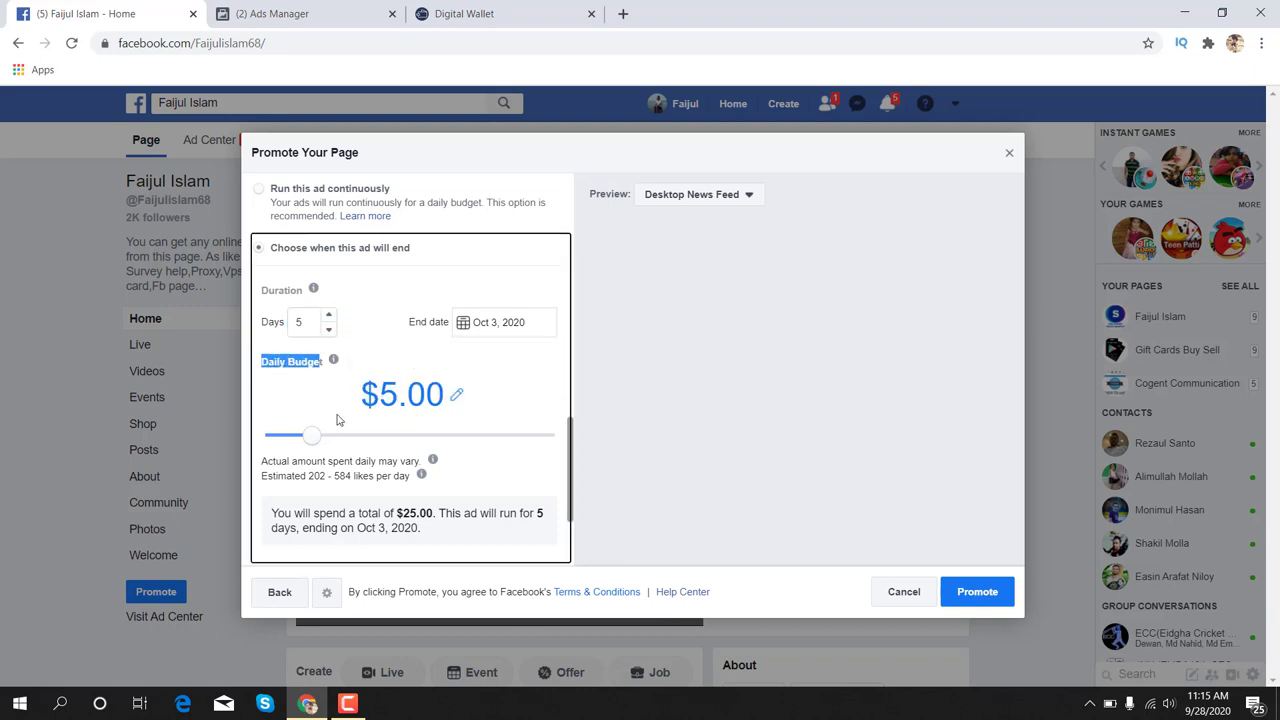
pyautogui.moveTo(308, 444); pyautogui.dragTo(277, 440)
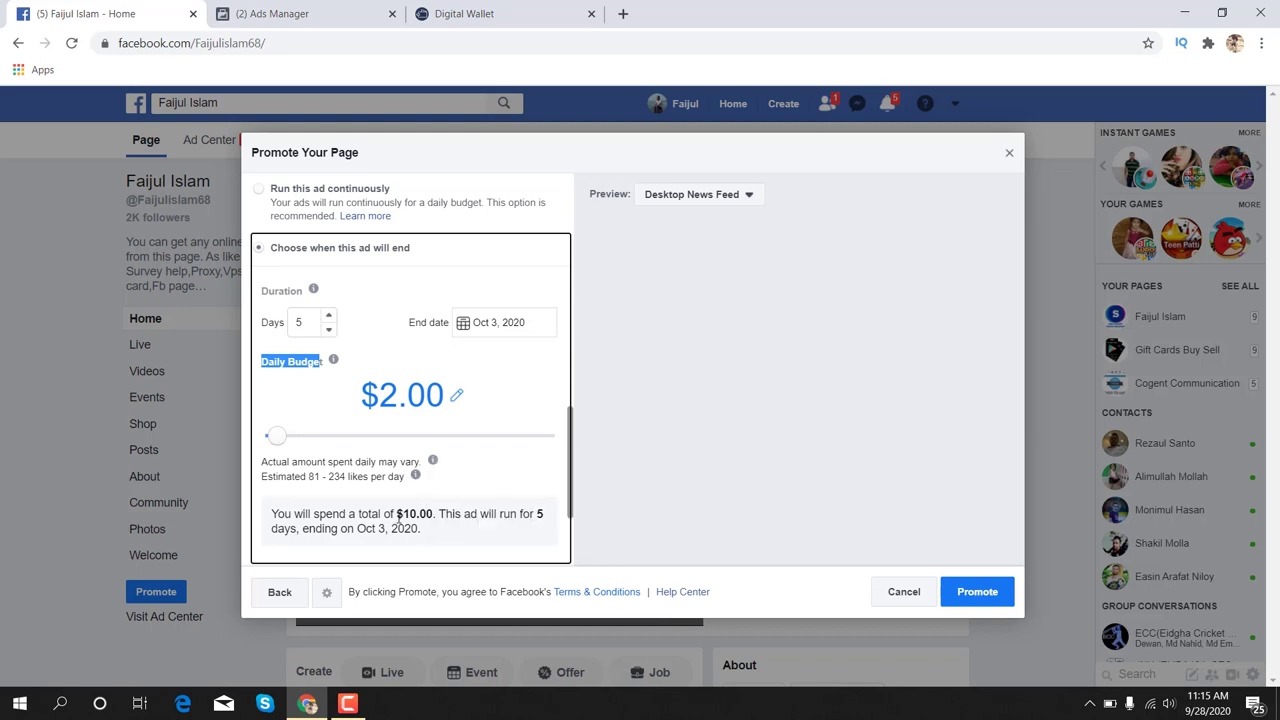
# Step: Check the promotion's total spend and submit the page promotion
pyautogui.moveTo(399, 521); pyautogui.dragTo(430, 515)
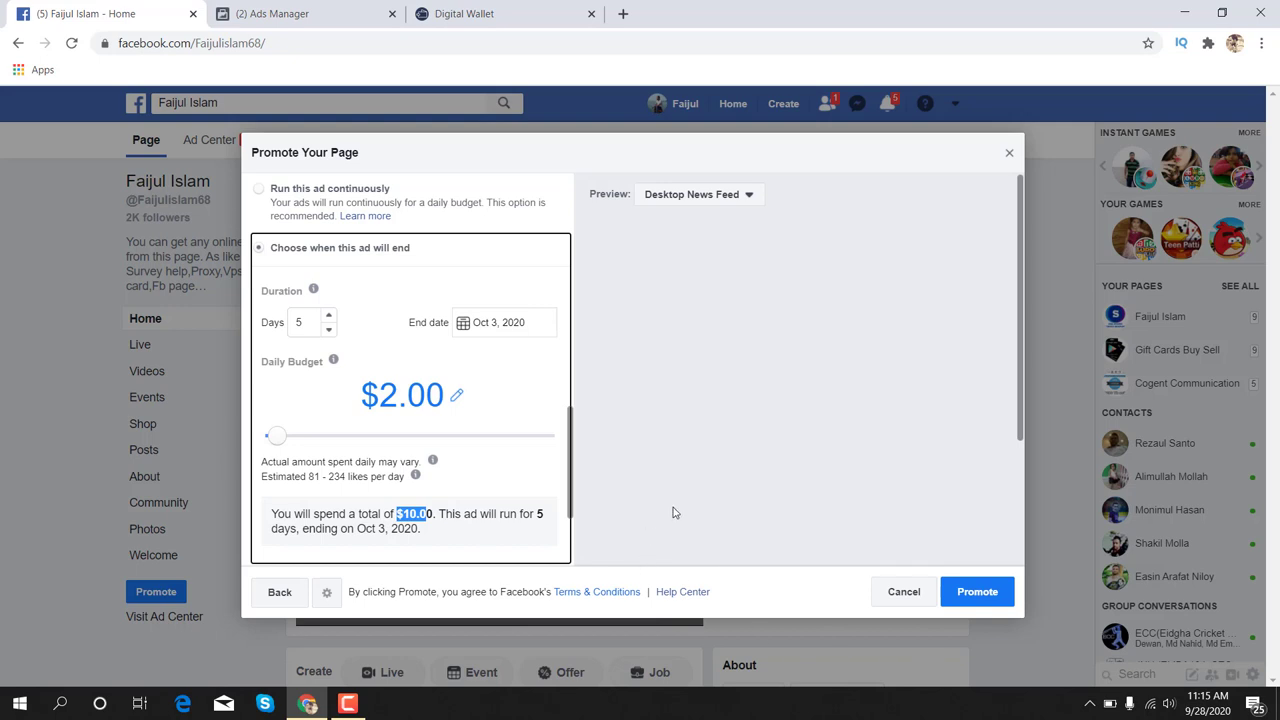
pyautogui.click(977, 592)
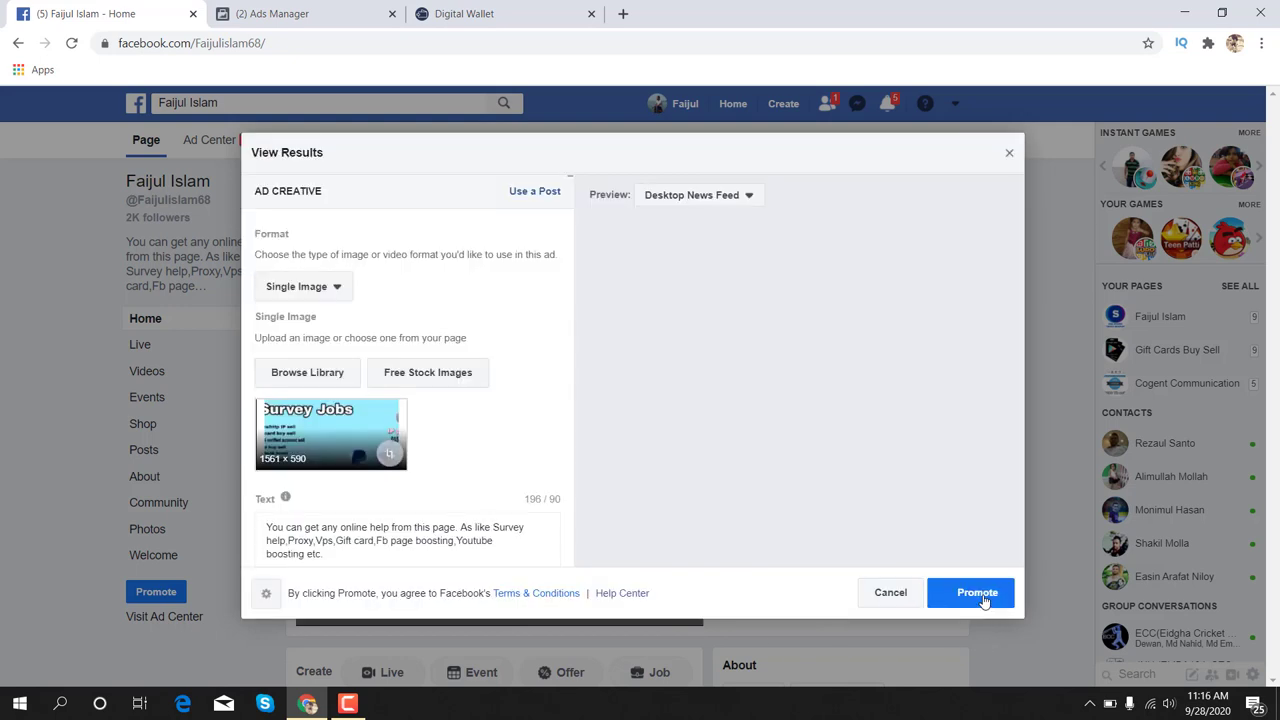
pyautogui.click(982, 597)
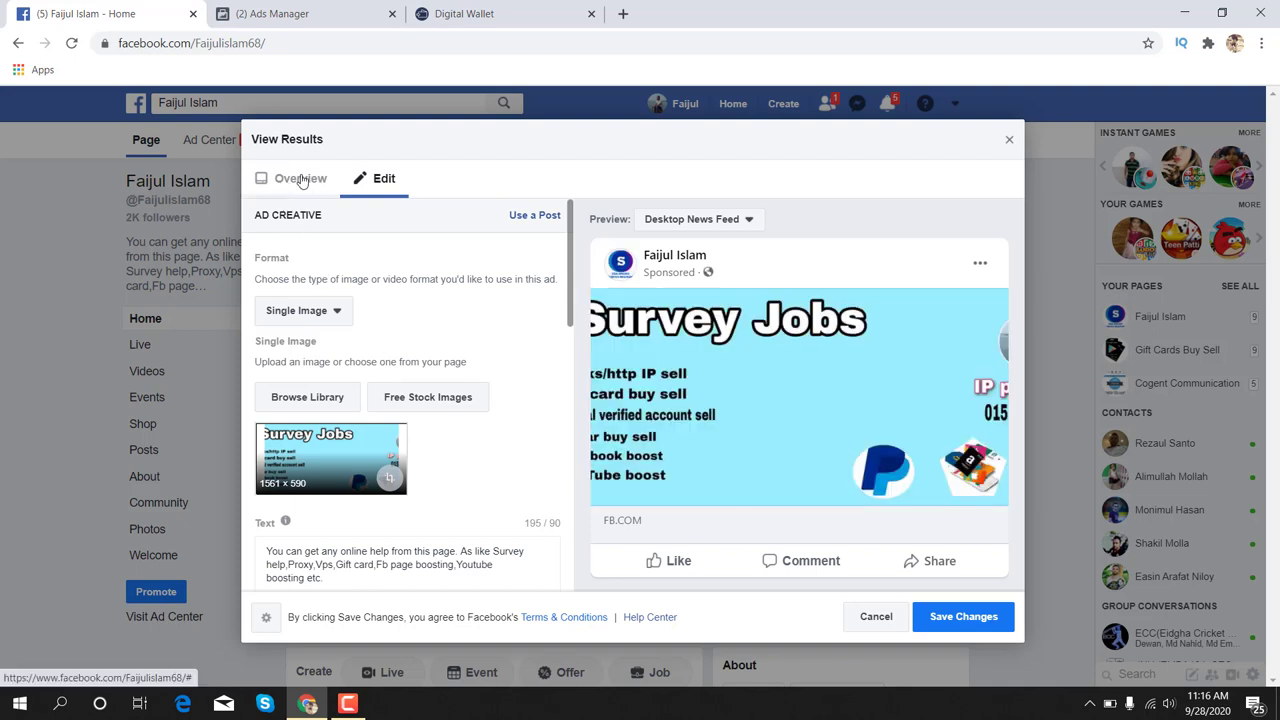
# Step: Open the submitted promotion's overview and examine its status, budget and audience details
pyautogui.click(300, 179)
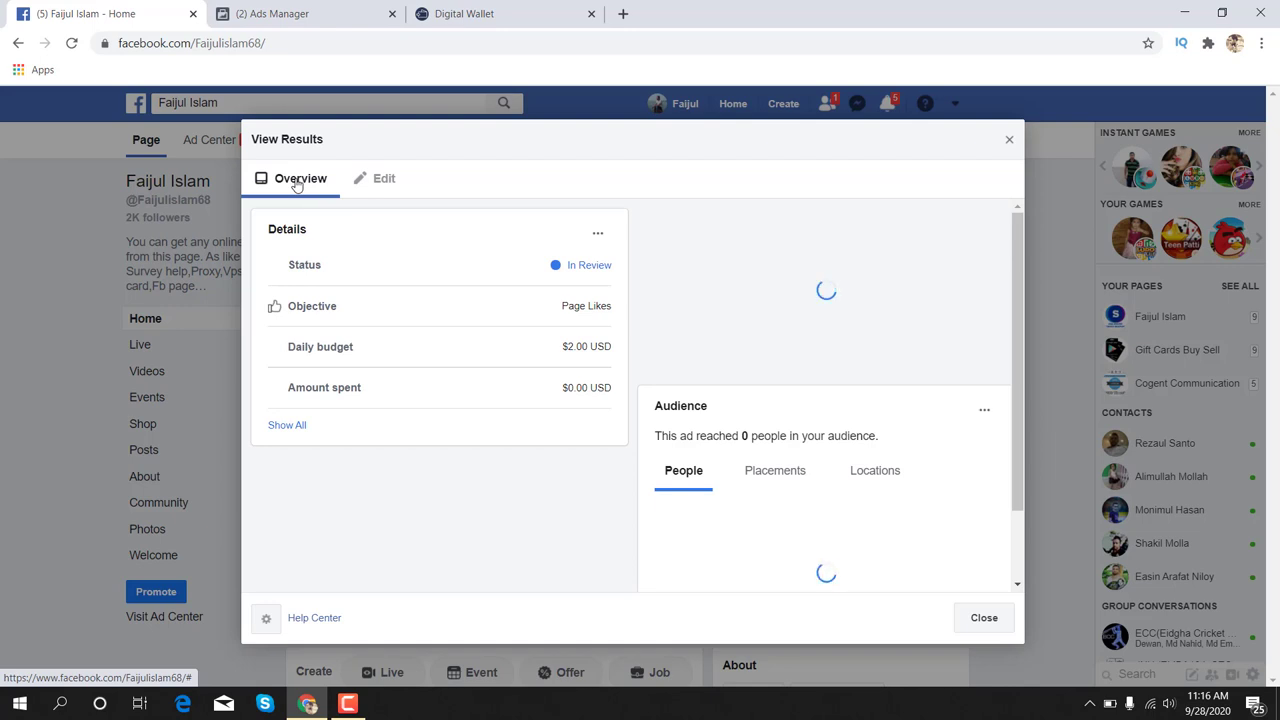
pyautogui.moveTo(288, 265); pyautogui.dragTo(320, 266)
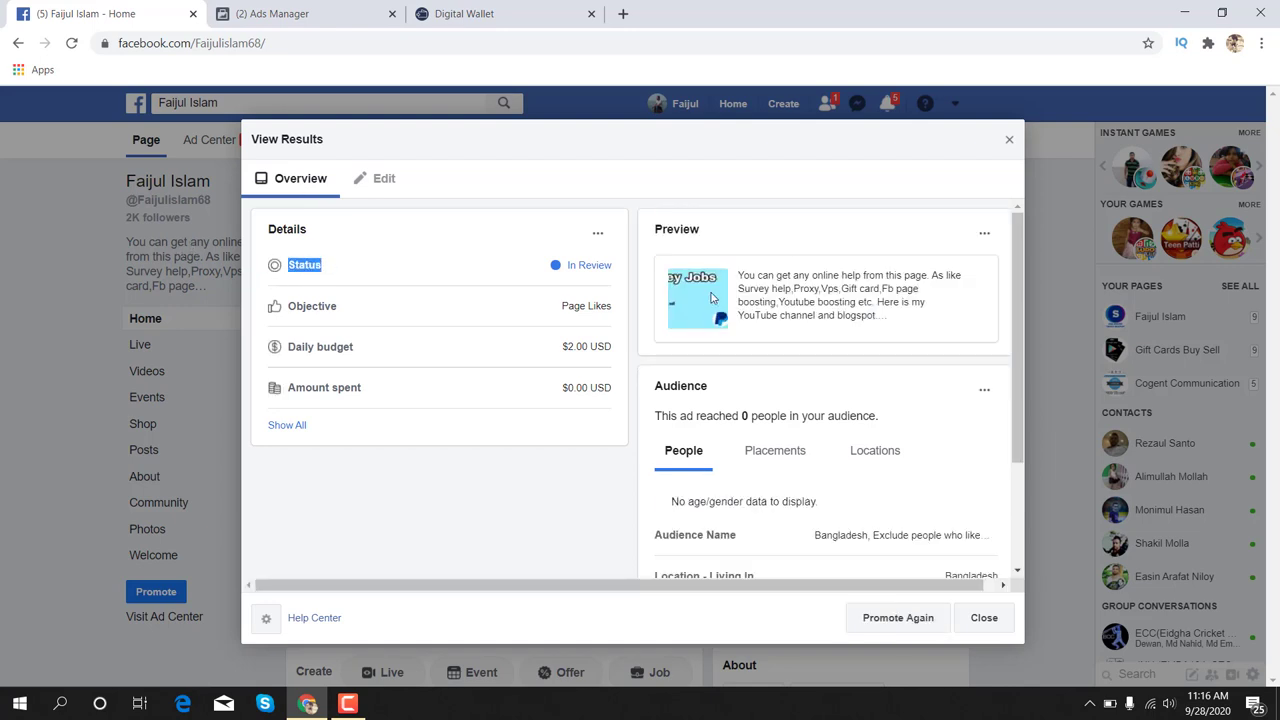
pyautogui.moveTo(569, 265); pyautogui.dragTo(612, 266)
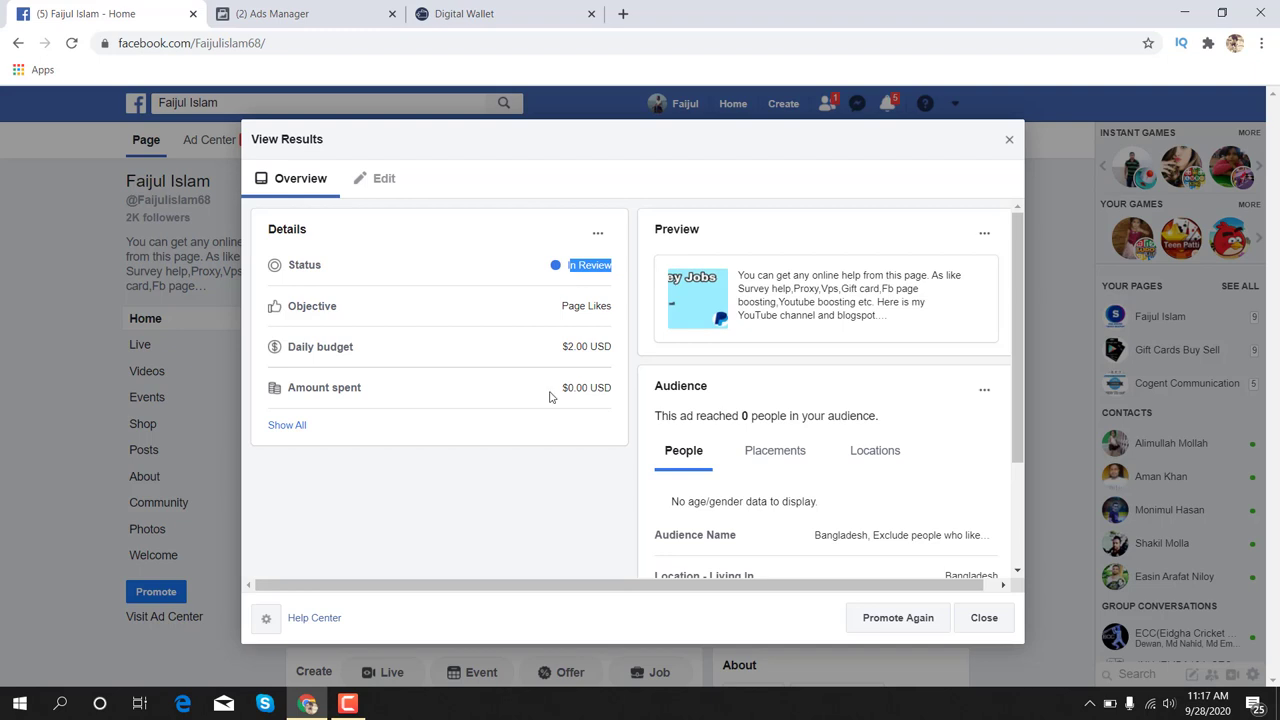
pyautogui.scroll(-2, 549, 397)
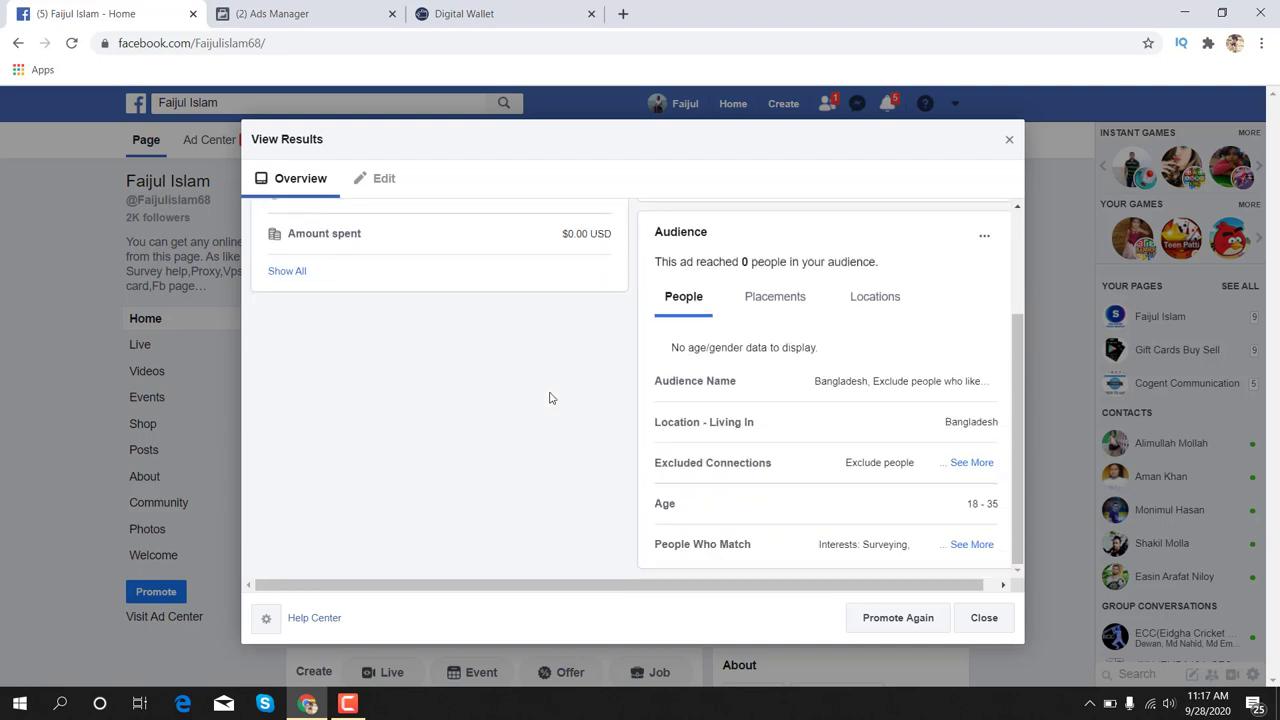